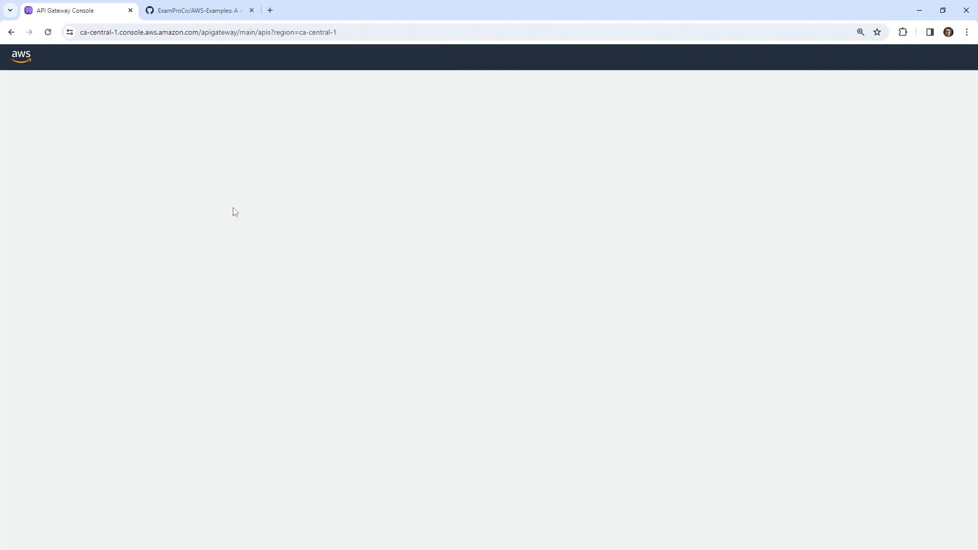
Review the HTTP, WebSocket, REST and private REST API type cards on the Create API page
scroll(396, 281, down, 1)
scroll(397, 281, down, 7)
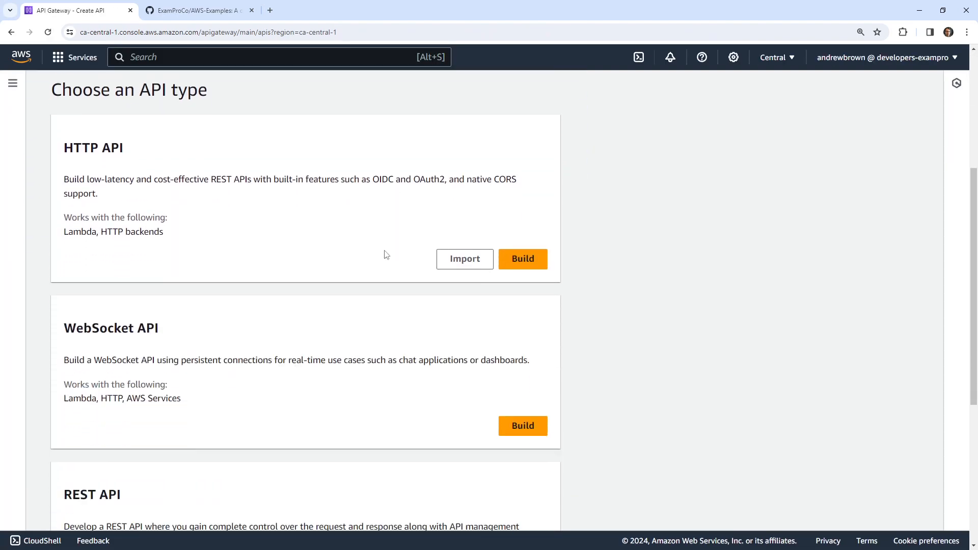
scroll(181, 381, up, 4)
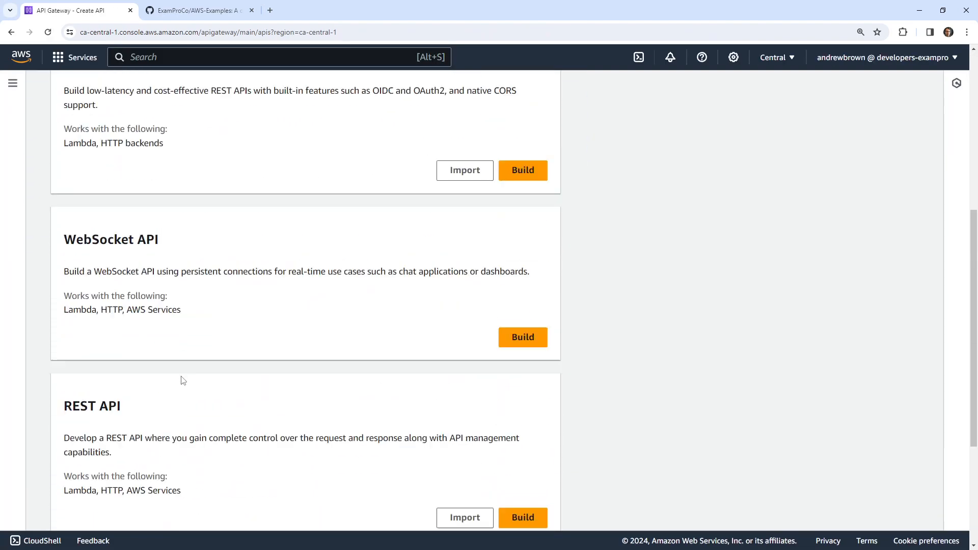
scroll(189, 356, down, 4)
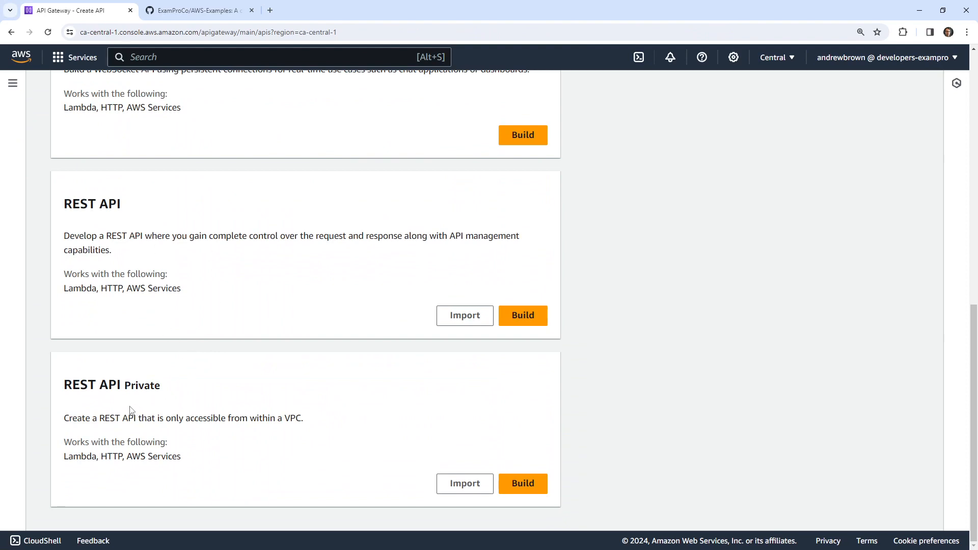
scroll(131, 410, up, 5)
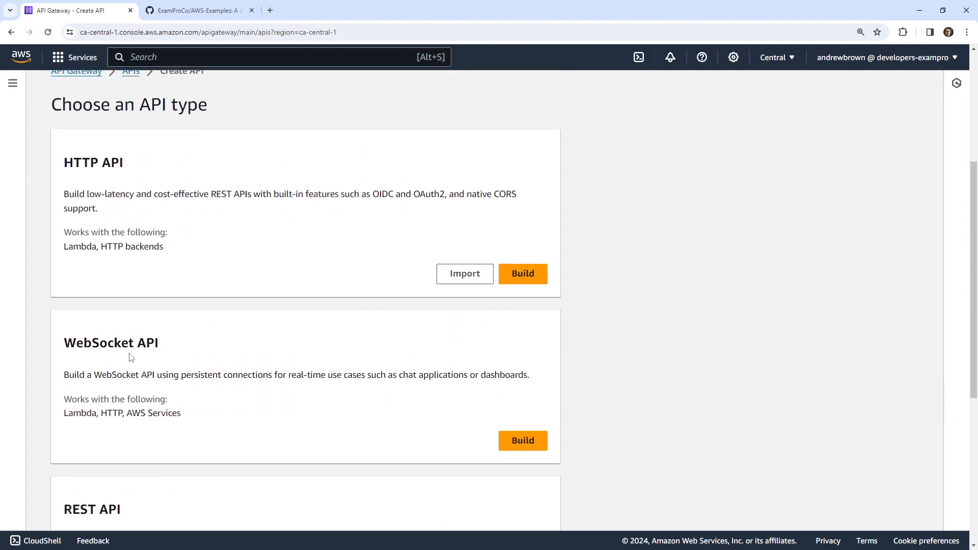
scroll(128, 359, down, 5)
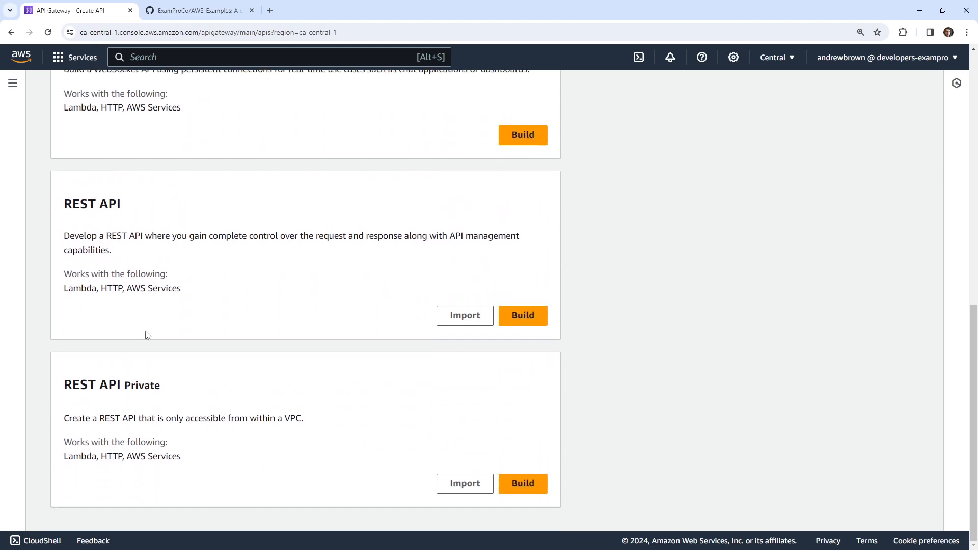
scroll(148, 335, up, 6)
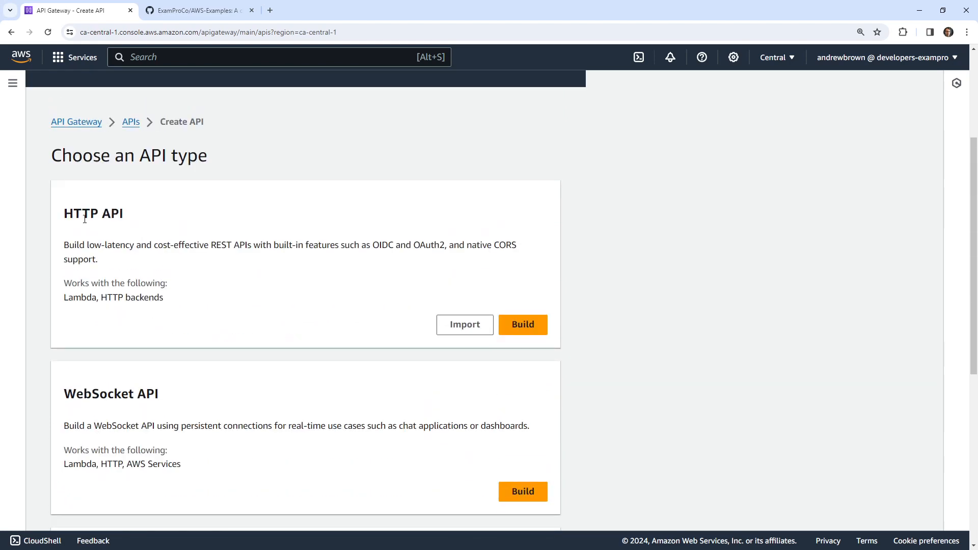
Highlight the HTTP API heading, then switch to the GitHub AWS-Examples repository tab
drag(74, 218, 167, 219)
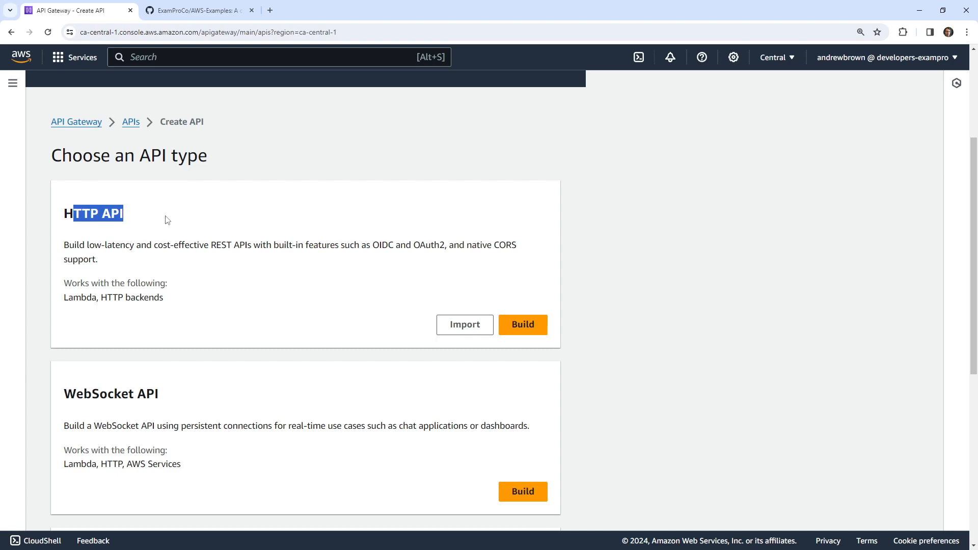
scroll(168, 219, down, 3)
scroll(170, 220, up, 3)
click(83, 216)
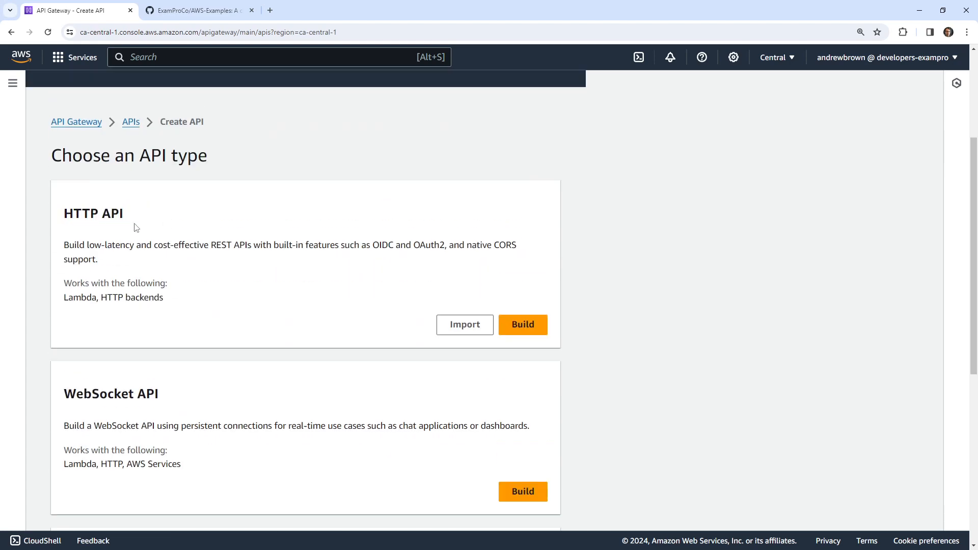
scroll(148, 262, down, 6)
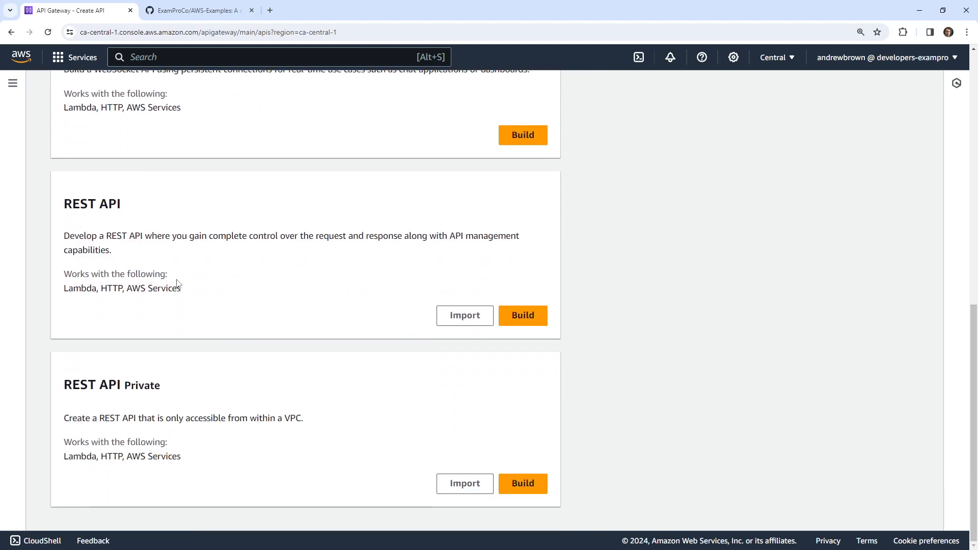
click(199, 10)
Launch a Gitpod workspace for AWS-Examples and web-search 'sam cfn' in a new tab
click(599, 150)
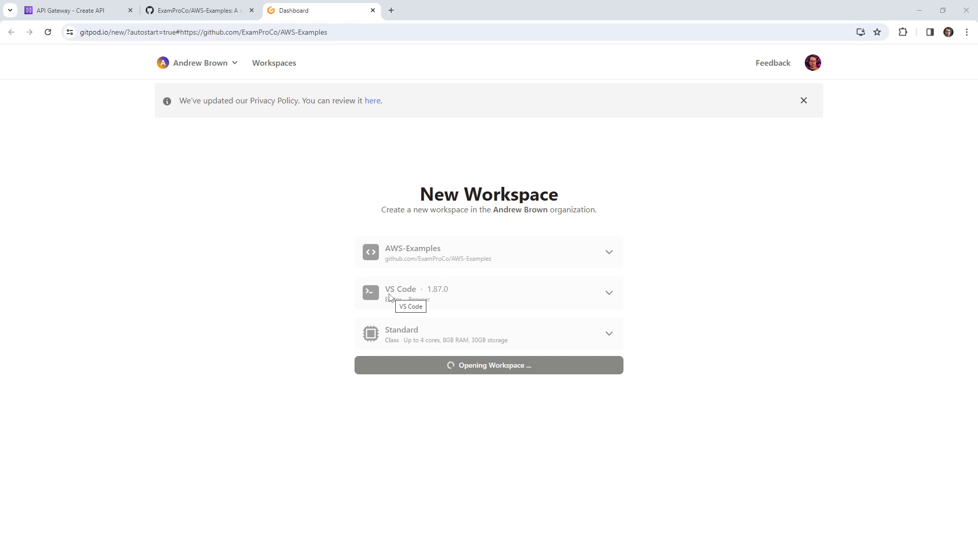
click(390, 11)
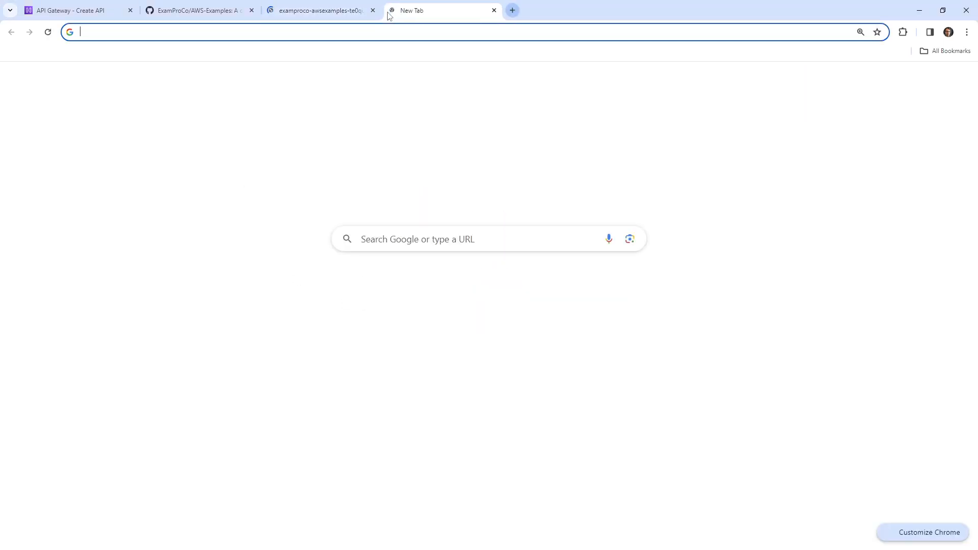
text(sam )
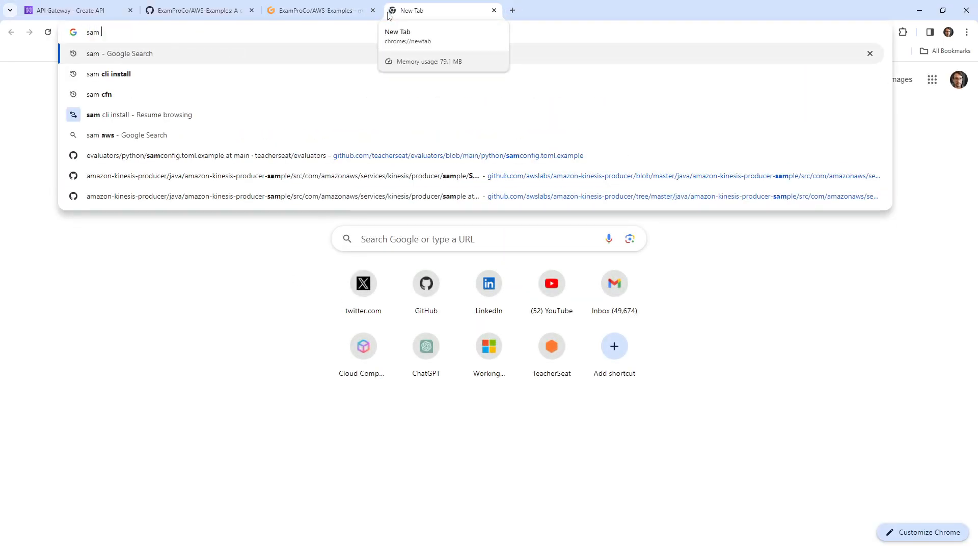
text(cfn)
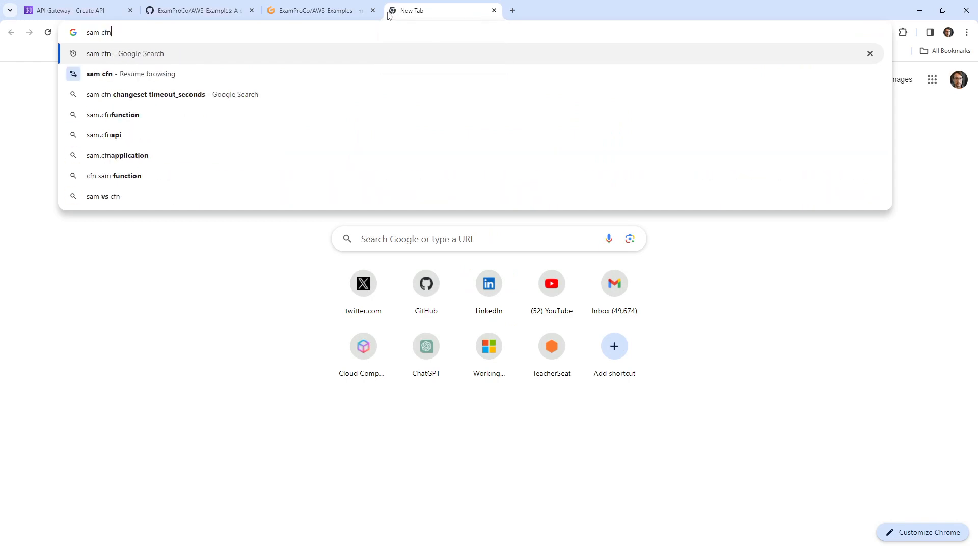
key(Return)
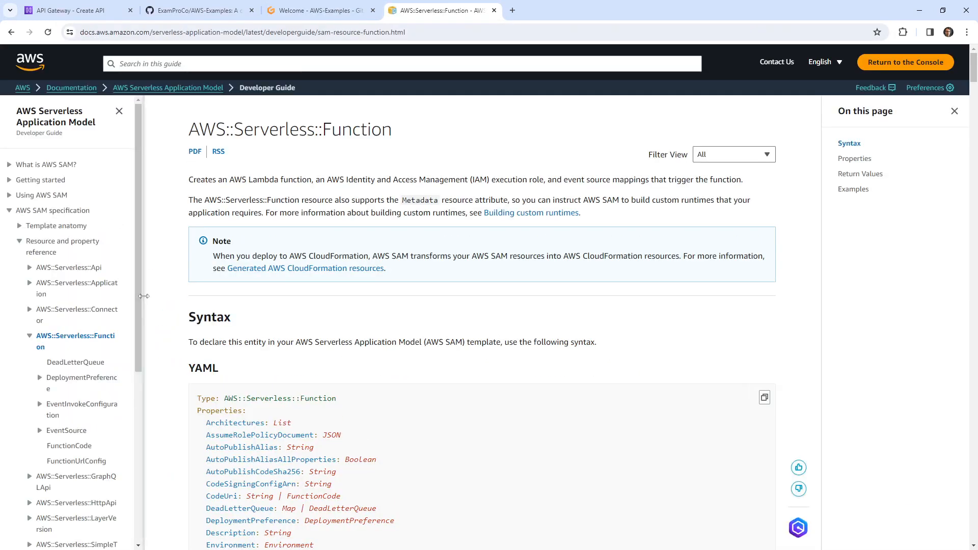
Open the AWS::Serverless::HttpApi reference and review its YAML syntax before returning to Gitpod
drag(144, 300, 243, 300)
scroll(31, 270, down, 1)
click(30, 241)
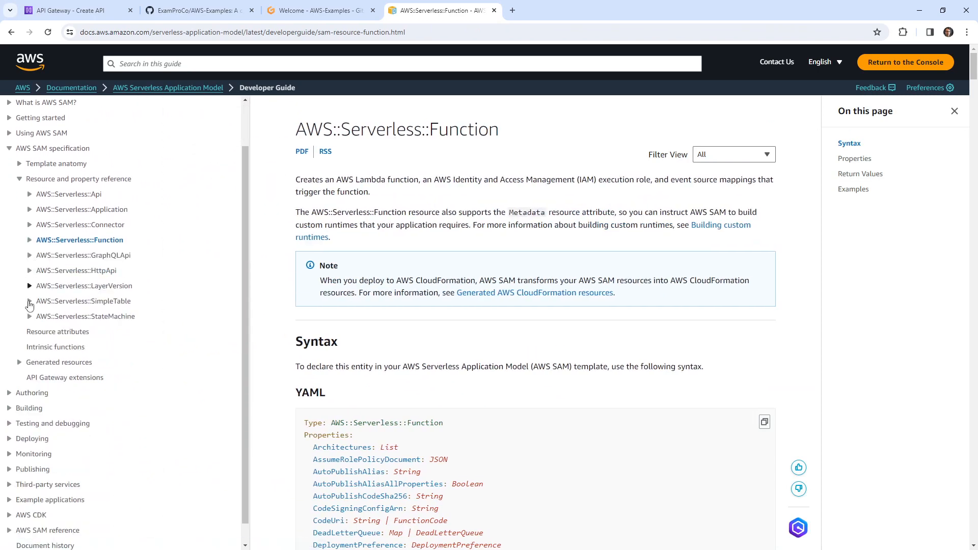
click(78, 273)
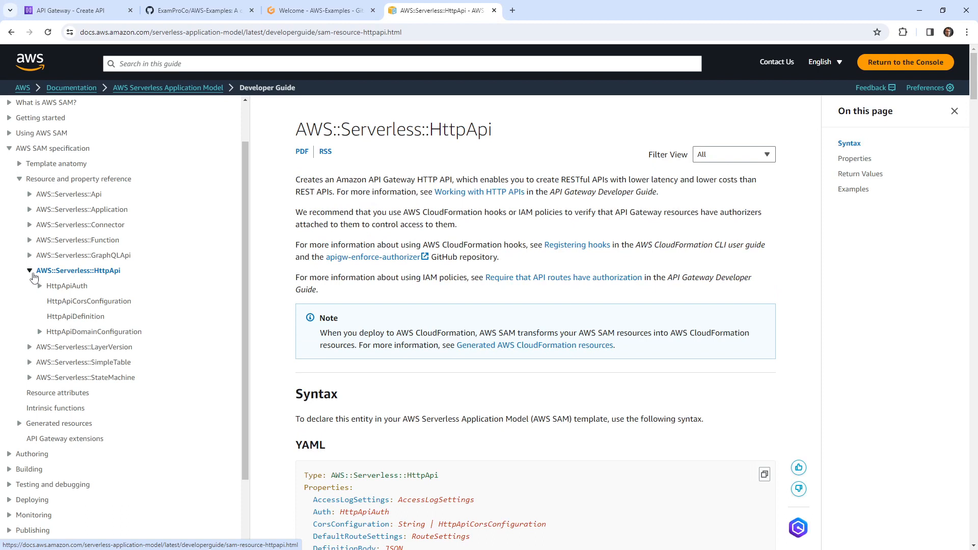
click(31, 272)
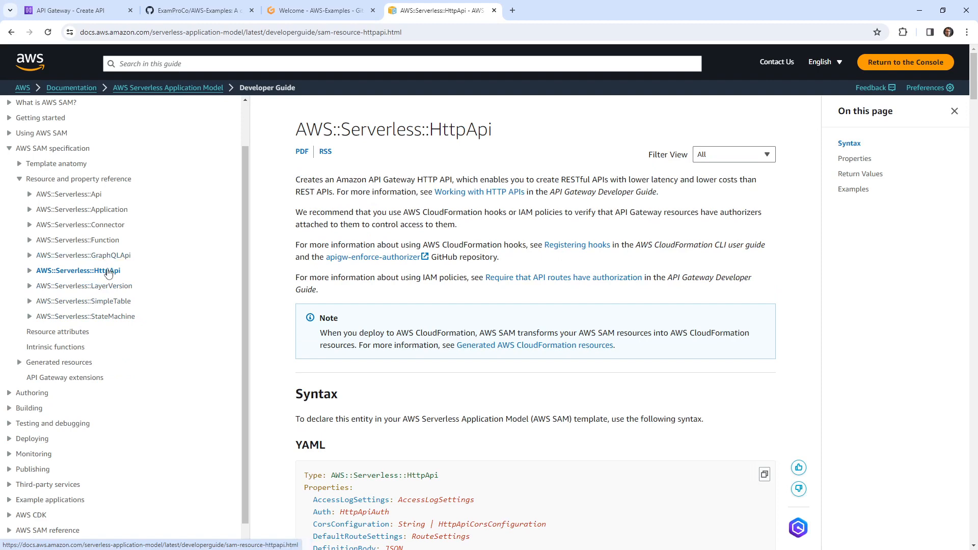
scroll(500, 253, down, 4)
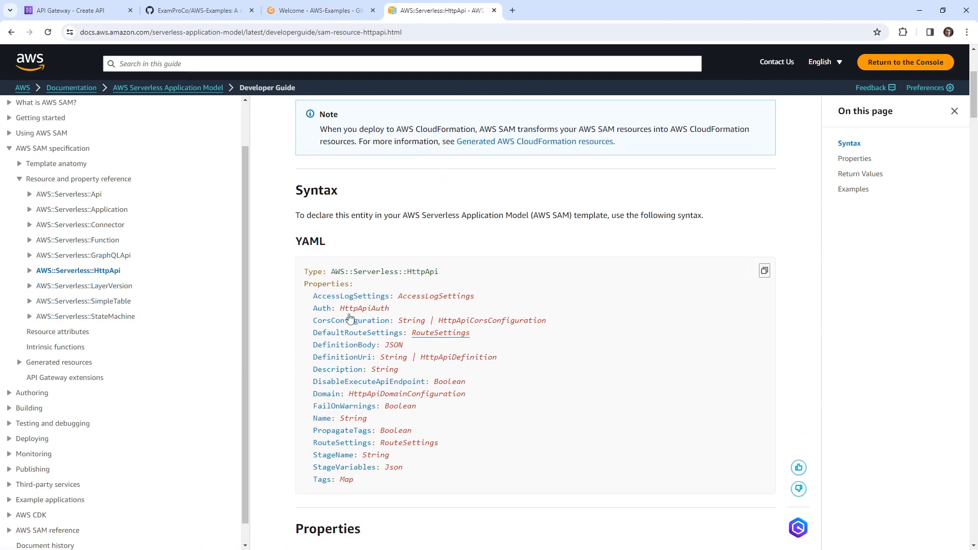
scroll(372, 268, down, 2)
scroll(372, 267, up, 3)
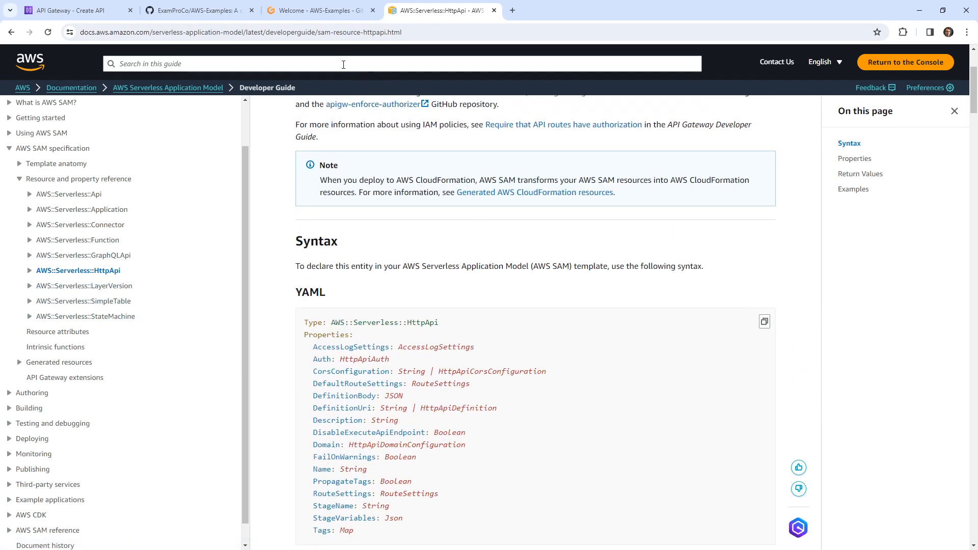
click(330, 14)
Create the api-gateway/http folder containing a new empty template.yml
right_click(112, 350)
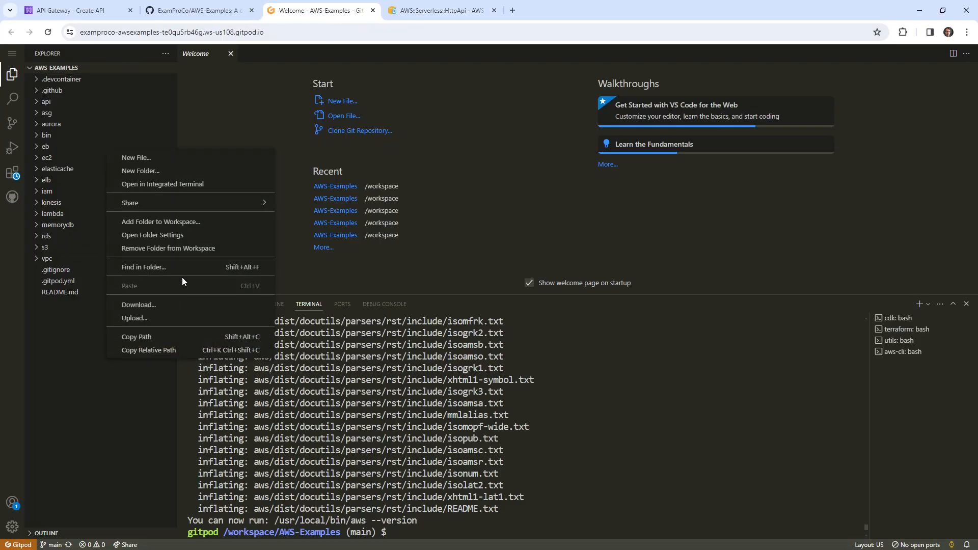
click(204, 168)
text(api-gt)
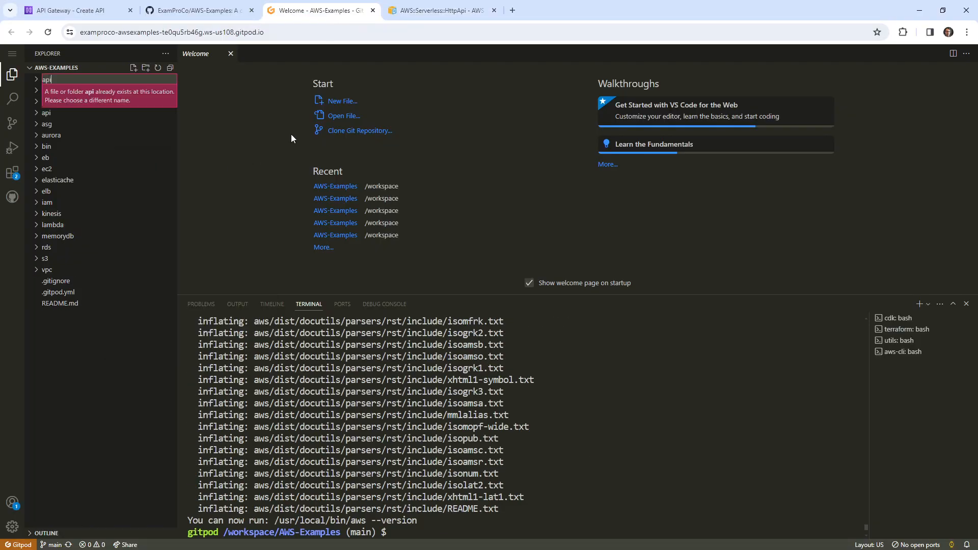
key(Return)
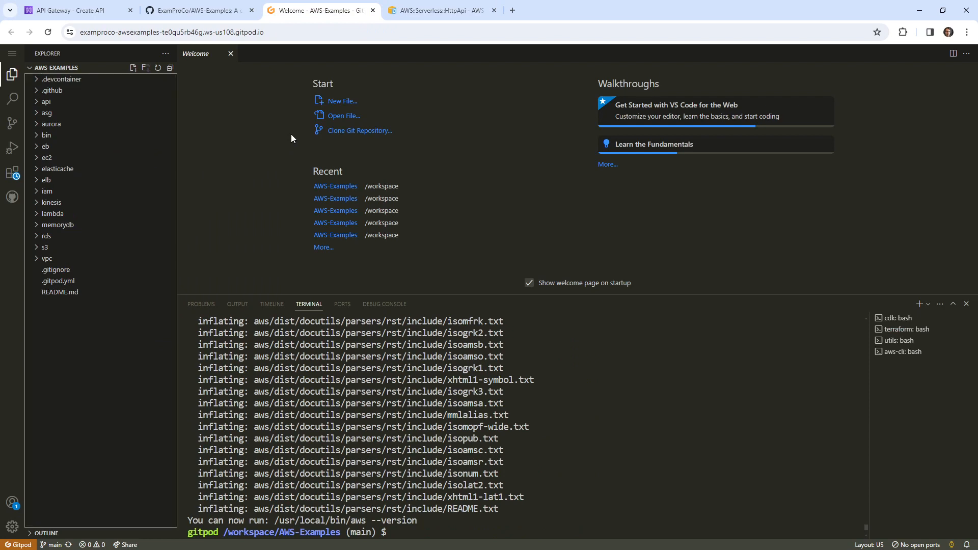
right_click(113, 114)
click(215, 139)
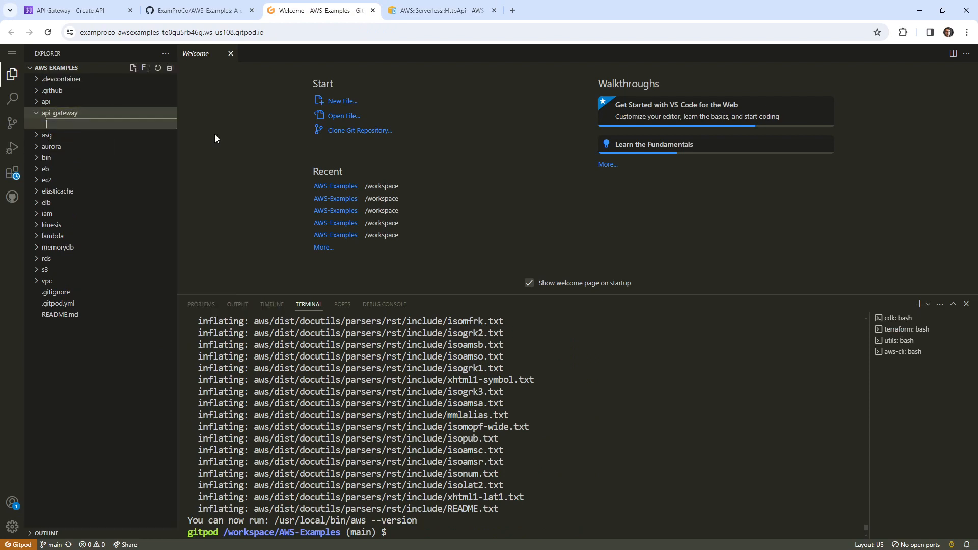
click(314, 146)
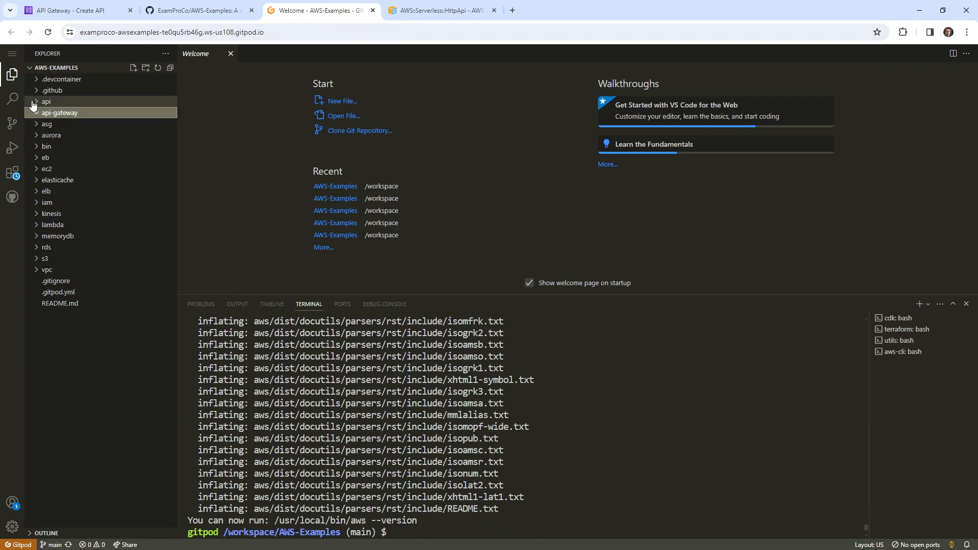
right_click(133, 114)
click(175, 136)
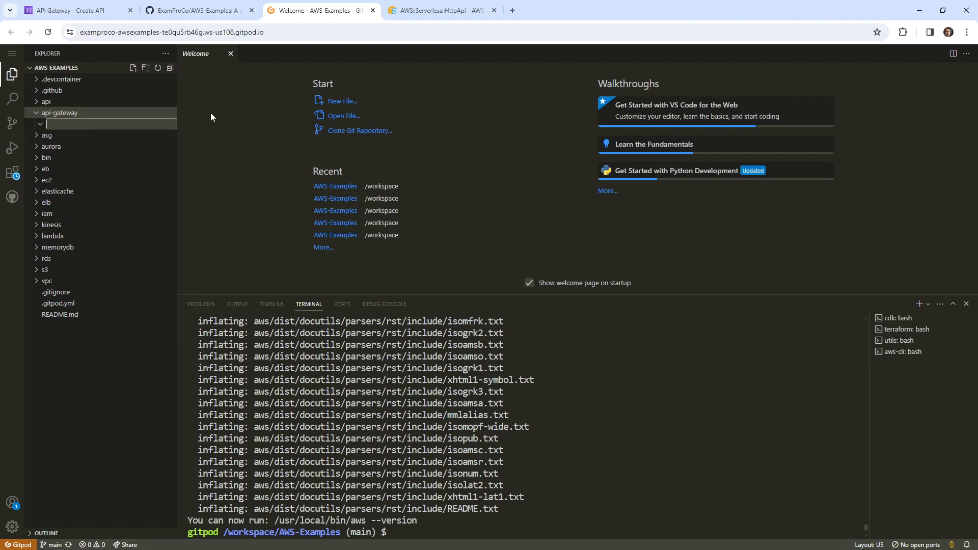
text(http)
key(Return)
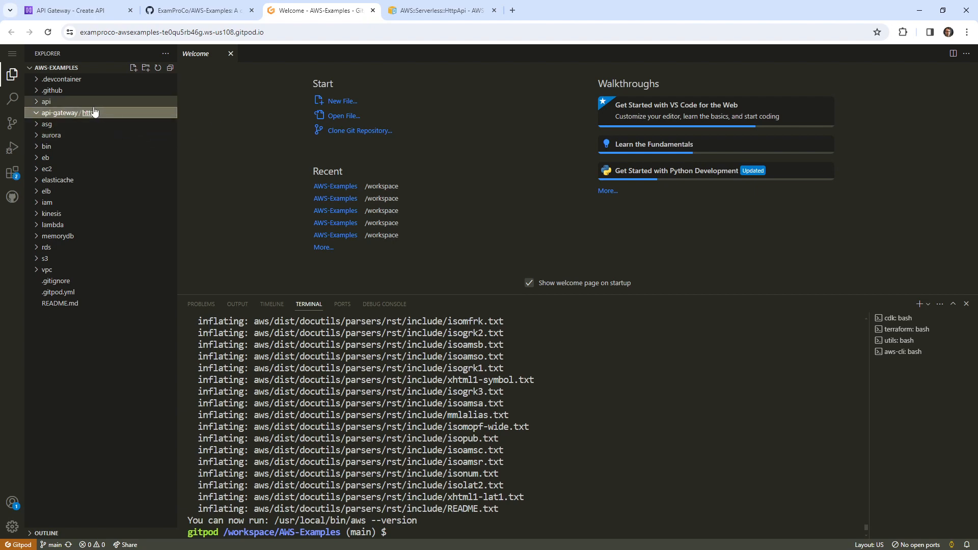
right_click(94, 111)
click(219, 134)
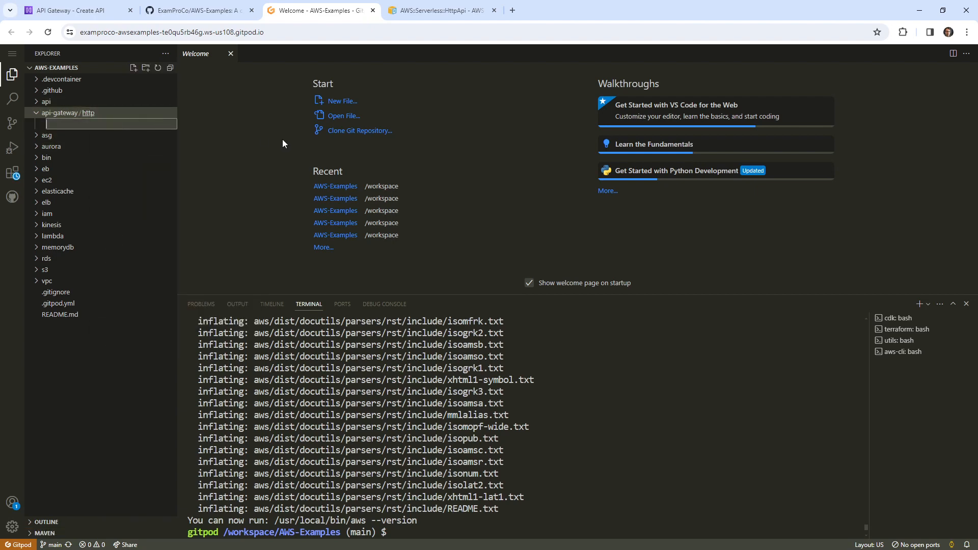
text(template.yml)
key(Return)
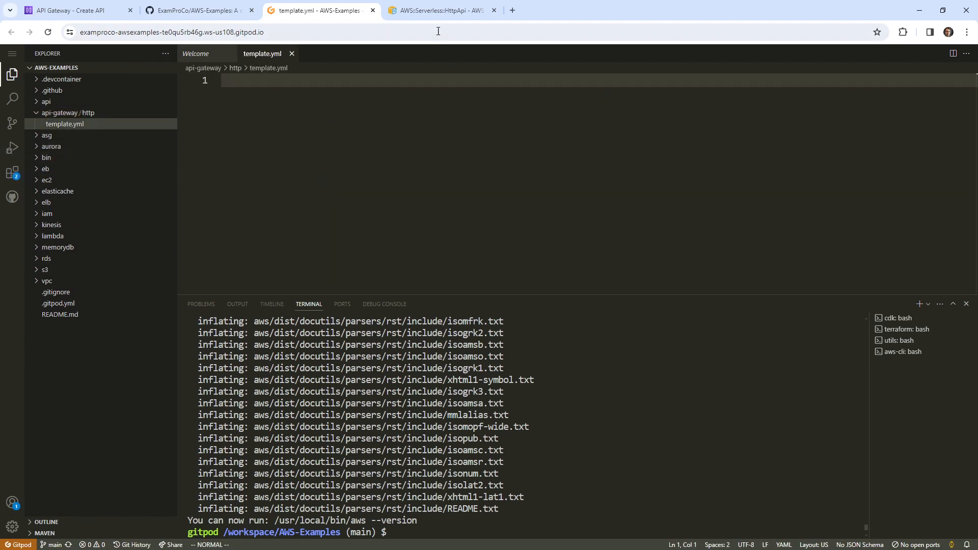
Copy the AWSTemplateFormatVersion and Serverless Transform lines from lambda/zip_local/template.yml into it
click(953, 53)
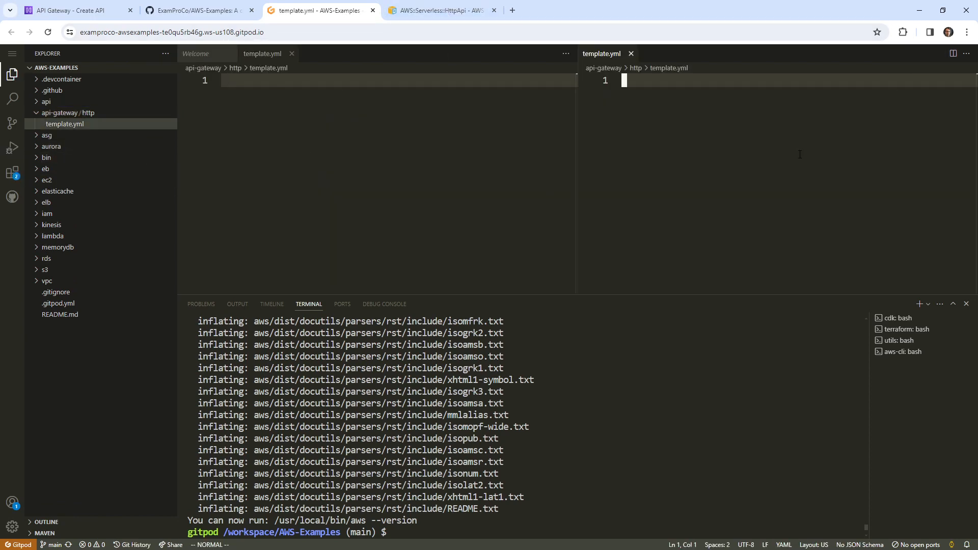
click(81, 236)
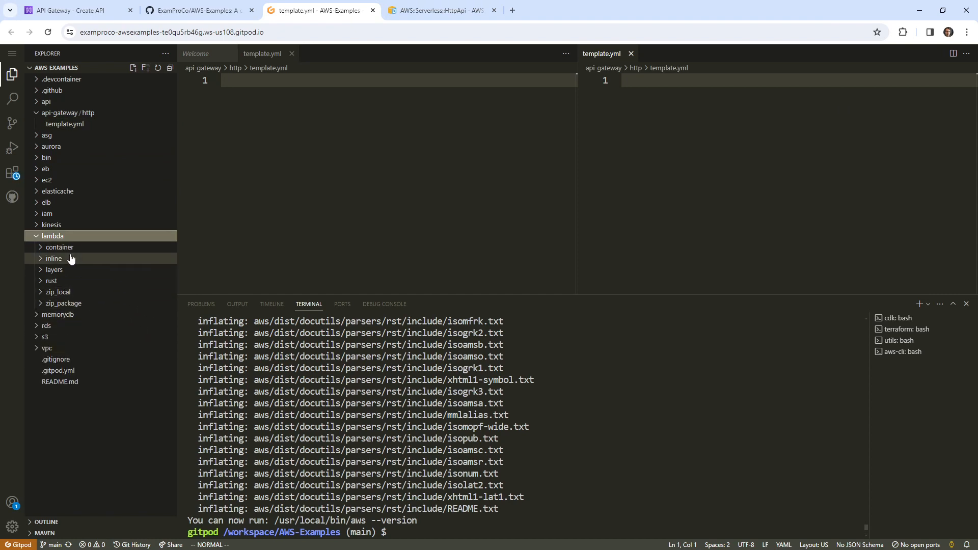
click(81, 294)
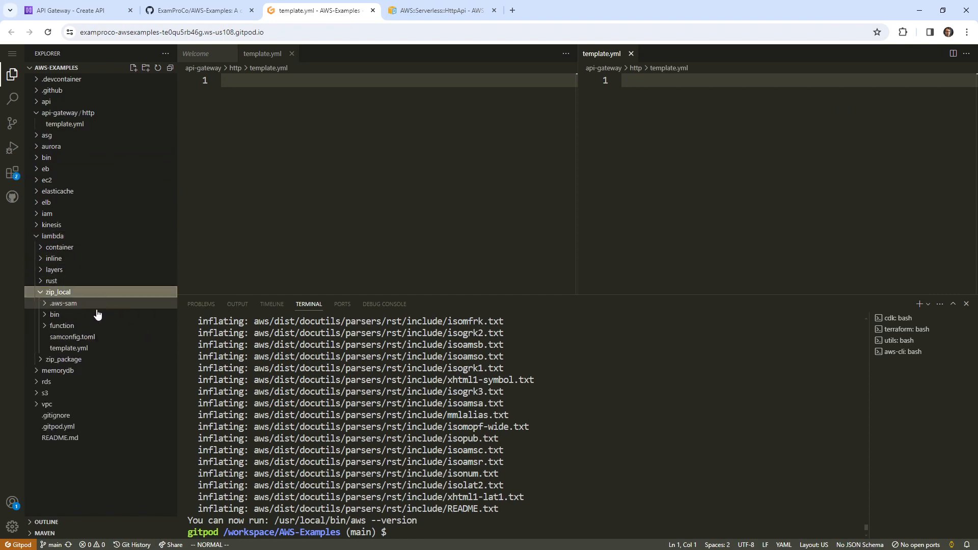
click(93, 348)
drag(831, 94, 606, 63)
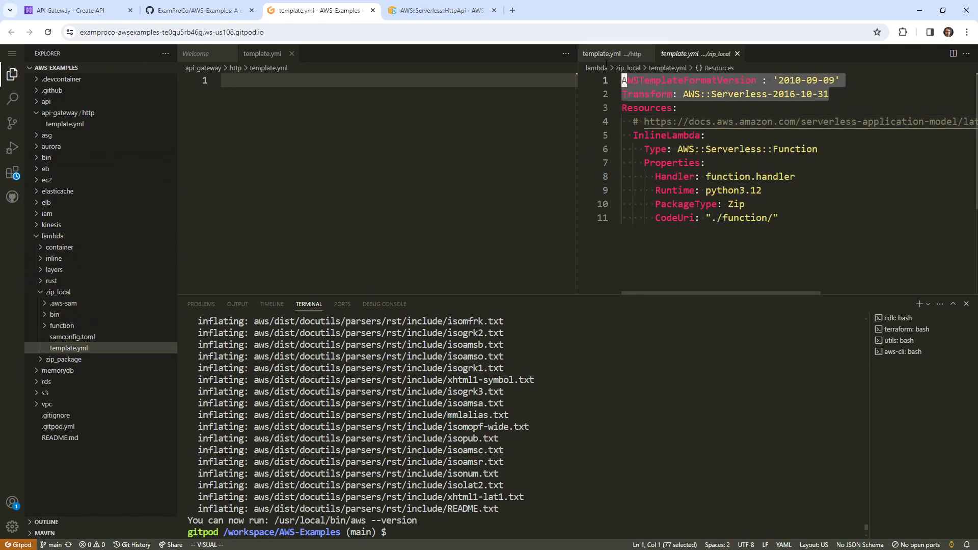
right_click(781, 94)
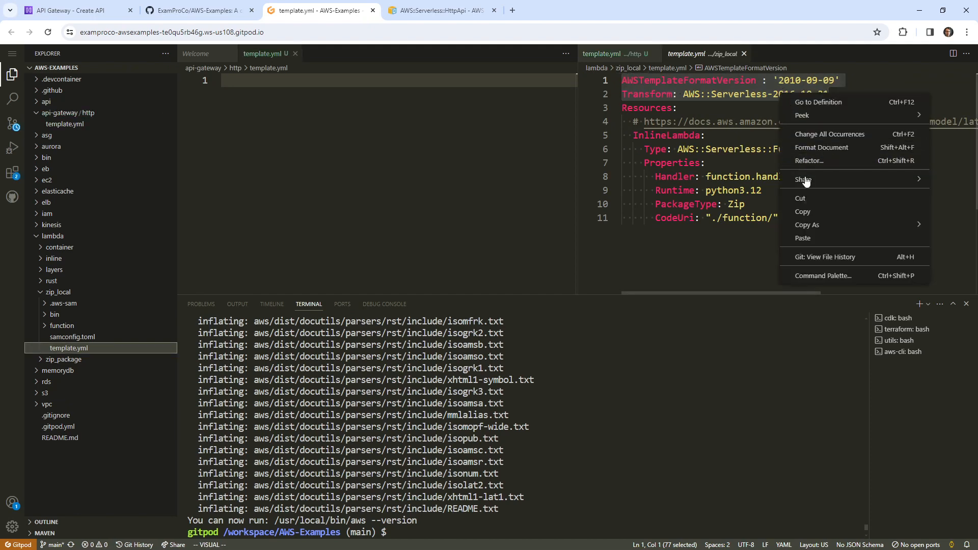
click(804, 206)
right_click(346, 130)
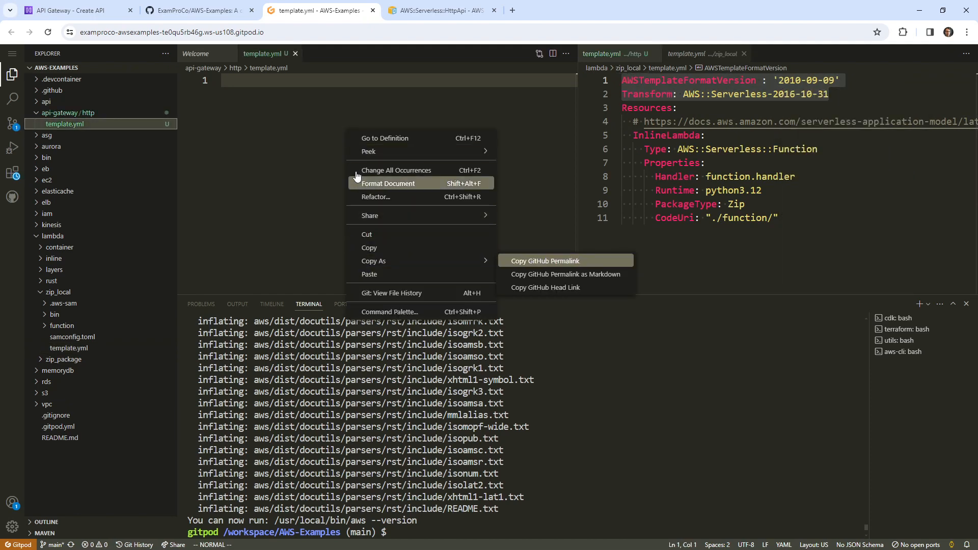
click(469, 275)
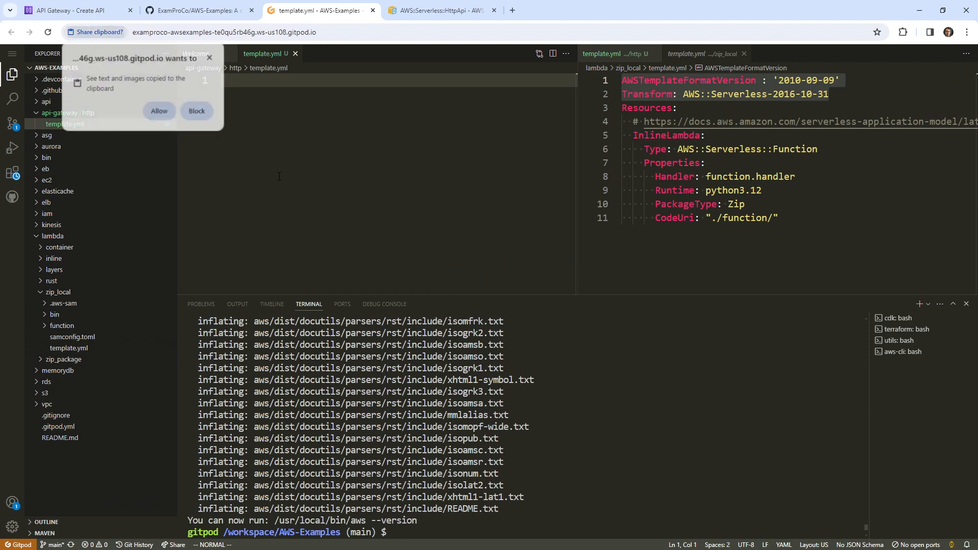
click(160, 107)
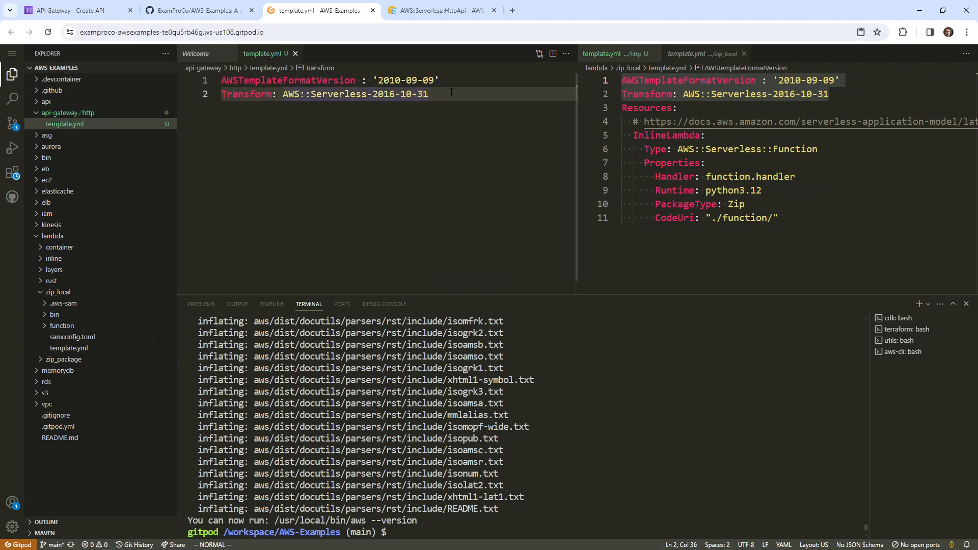
click(435, 16)
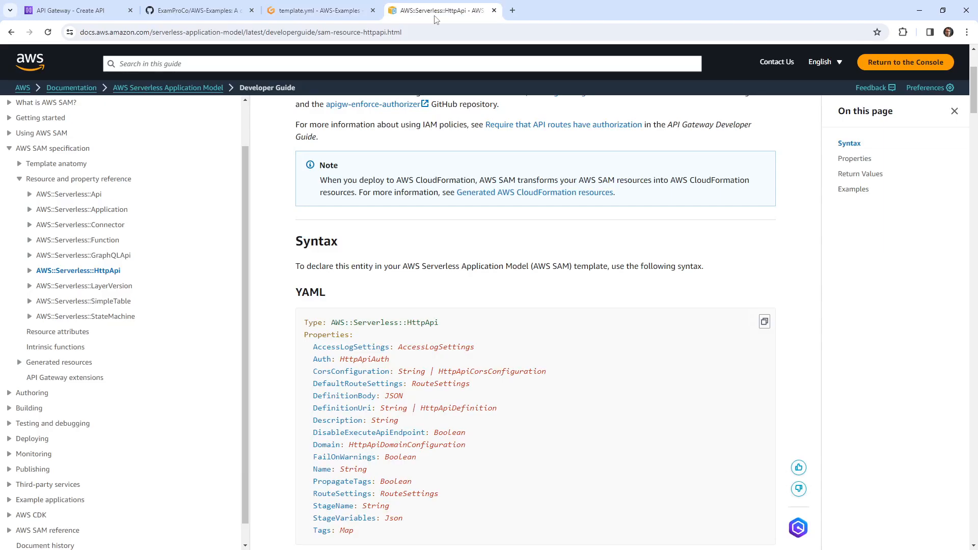
Review the HttpApi syntax, selecting the method definition block on lines 47–65, and close the GitHub page
scroll(418, 225, down, 1)
scroll(418, 226, down, 3)
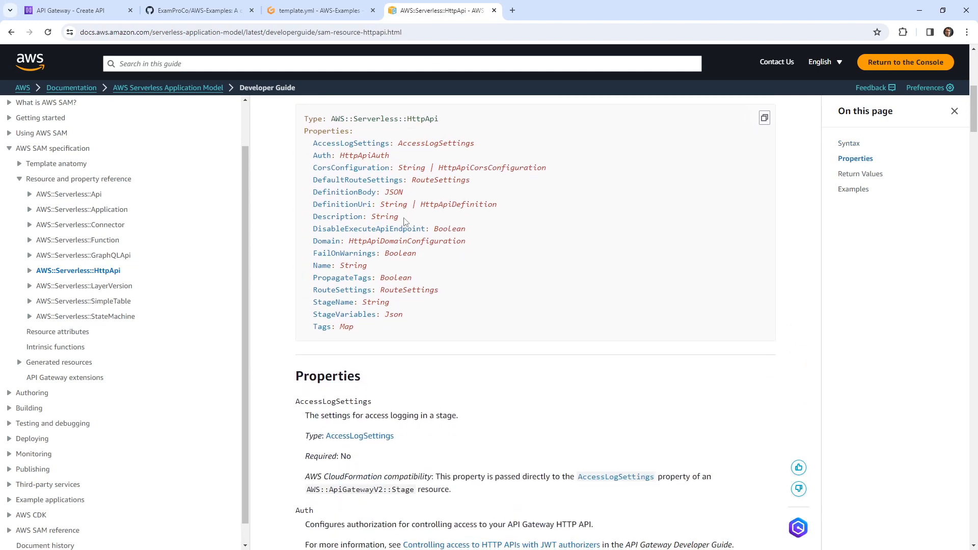
scroll(405, 220, up, 3)
scroll(406, 221, down, 2)
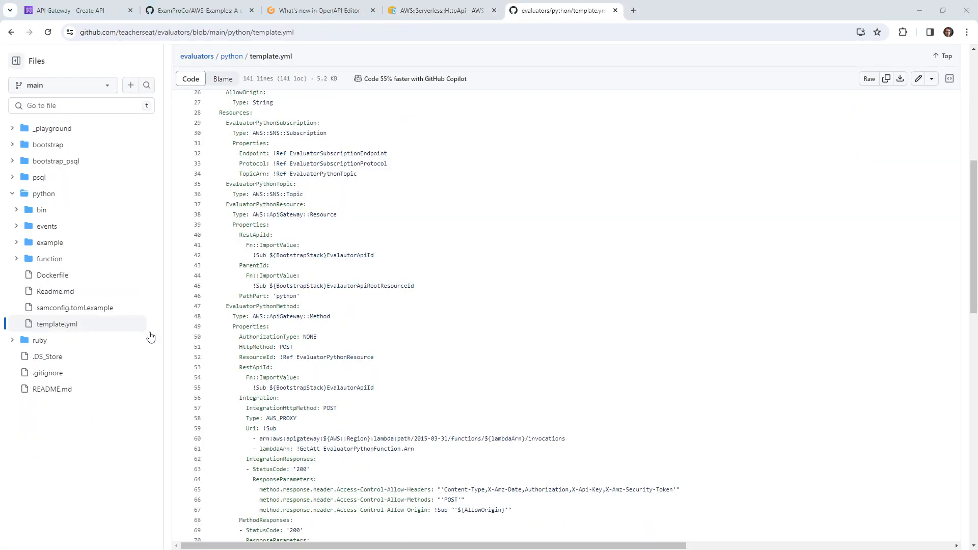
drag(266, 306, 438, 489)
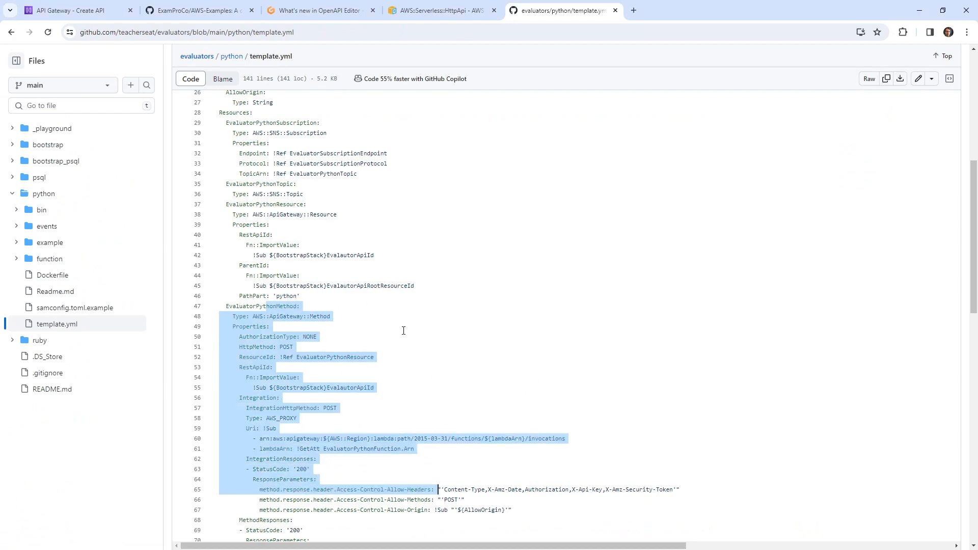
scroll(407, 275, up, 6)
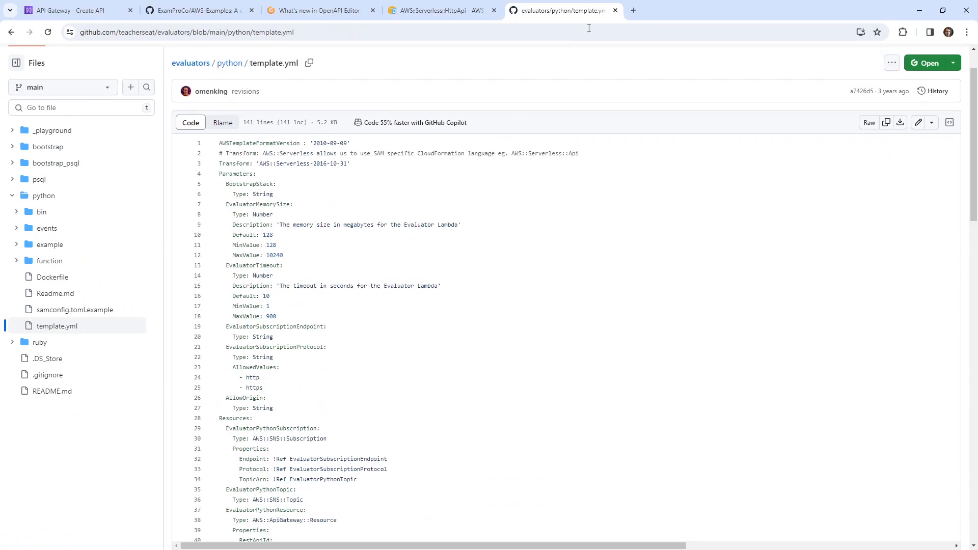
click(615, 11)
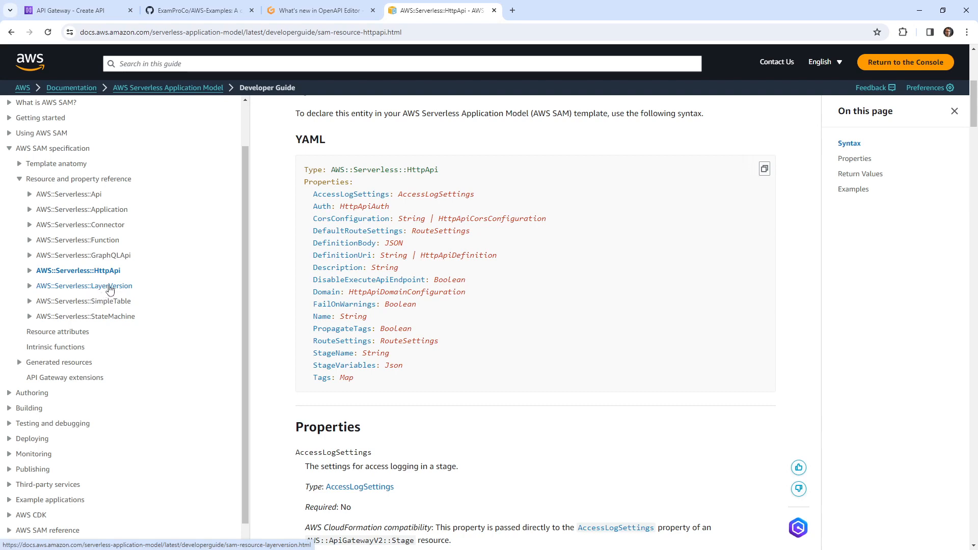
Open the AWS::Serverless::Function reference Examples and search the page for 'Events'
click(95, 240)
scroll(380, 187, down, 4)
scroll(379, 187, down, 5)
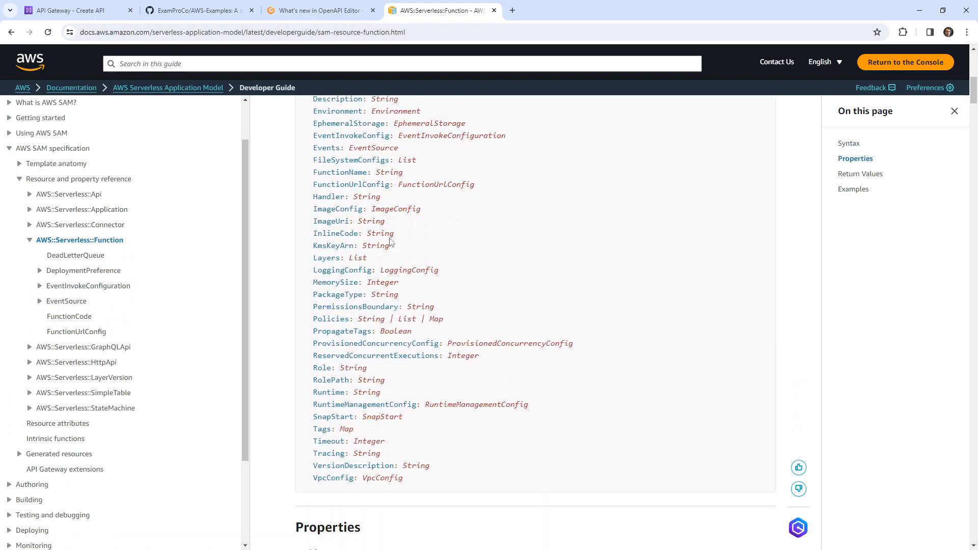
scroll(390, 242, up, 3)
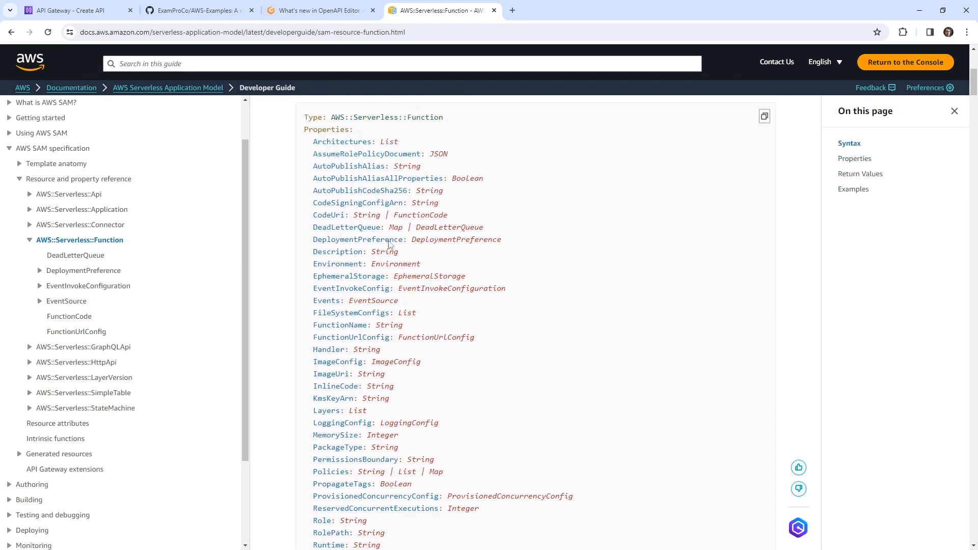
scroll(388, 243, down, 3)
click(854, 189)
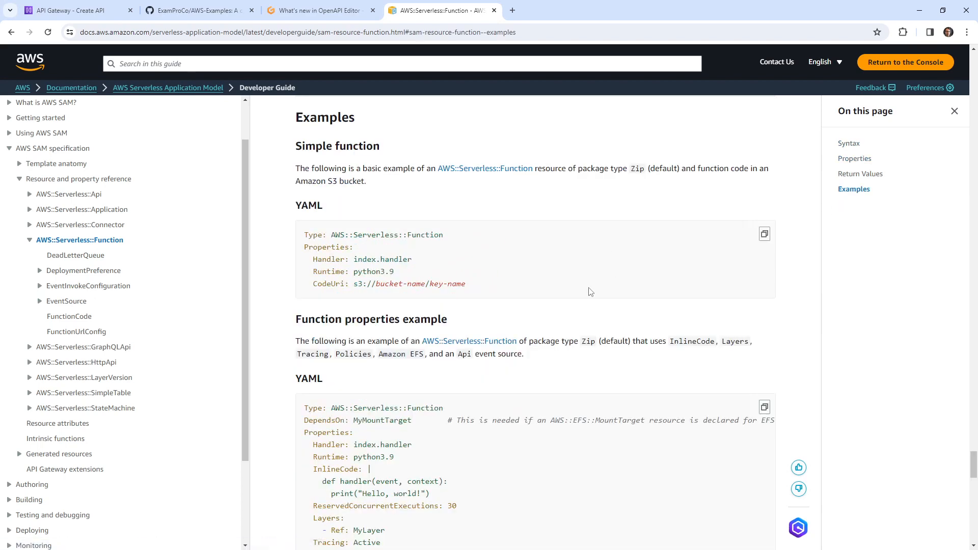
scroll(559, 269, down, 2)
scroll(558, 269, down, 5)
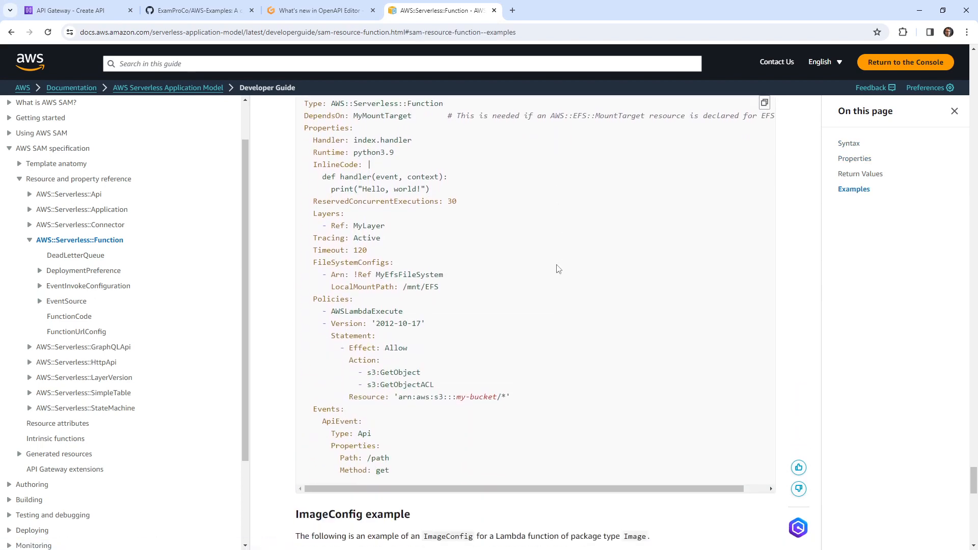
drag(390, 419, 313, 357)
click(324, 355)
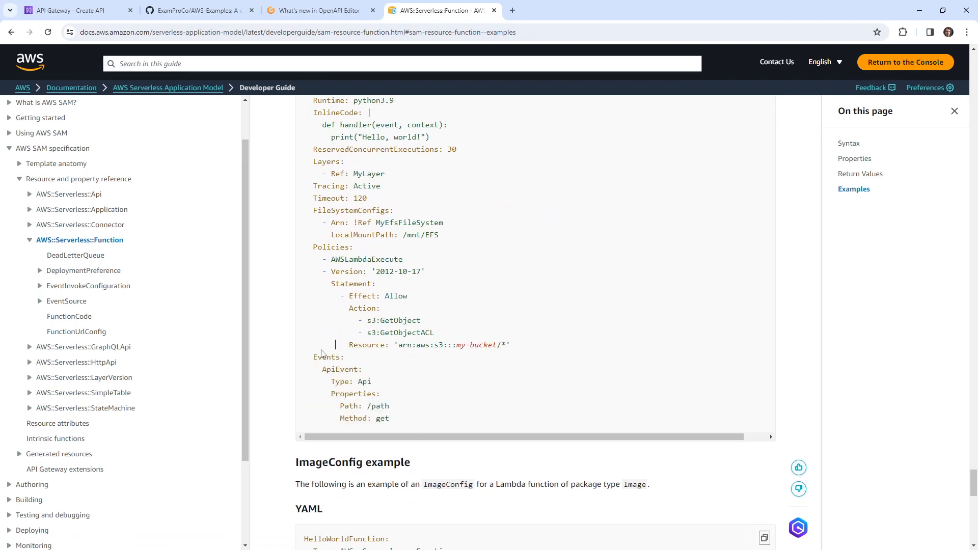
double_click(315, 357)
key(ctrl+f)
key(ctrl+v)
scroll(383, 313, up, 15)
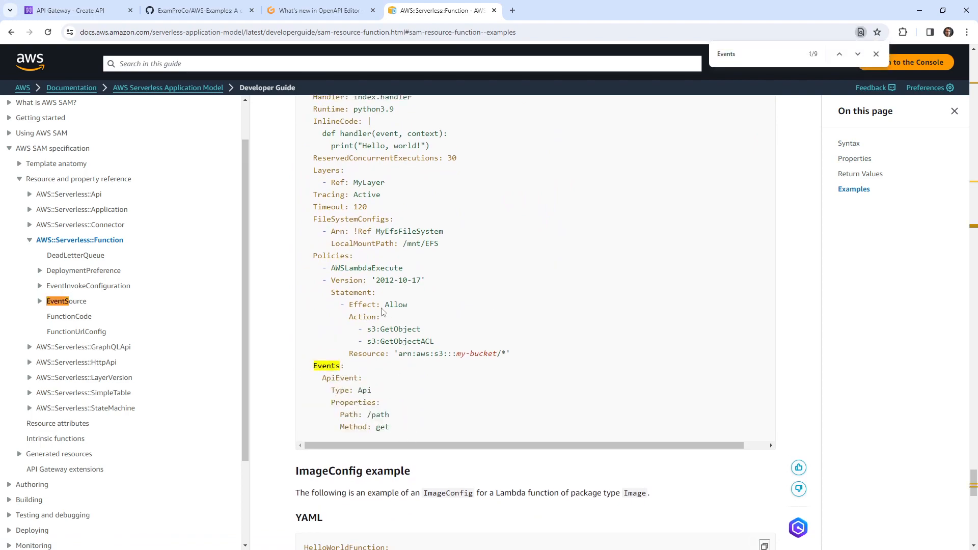
scroll(383, 322, up, 5)
scroll(373, 308, down, 20)
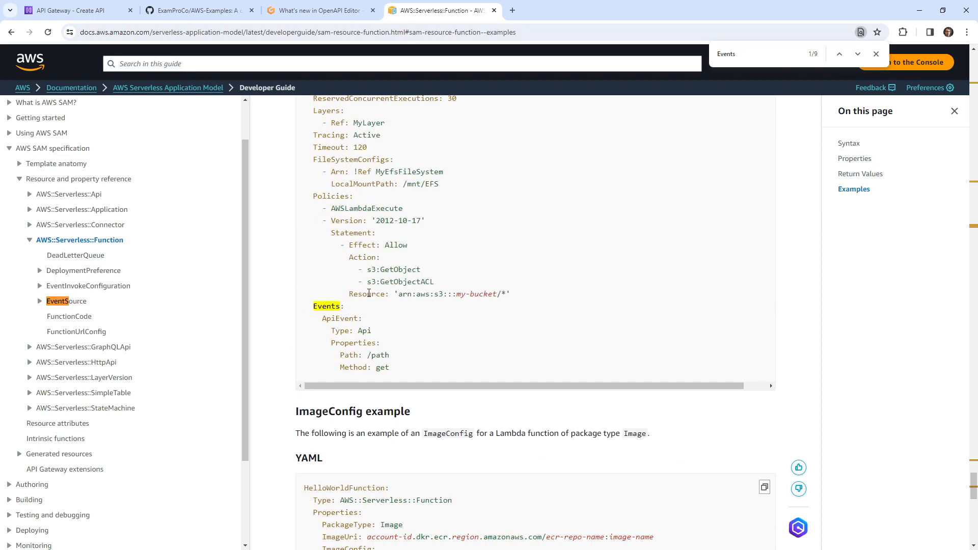
click(311, 10)
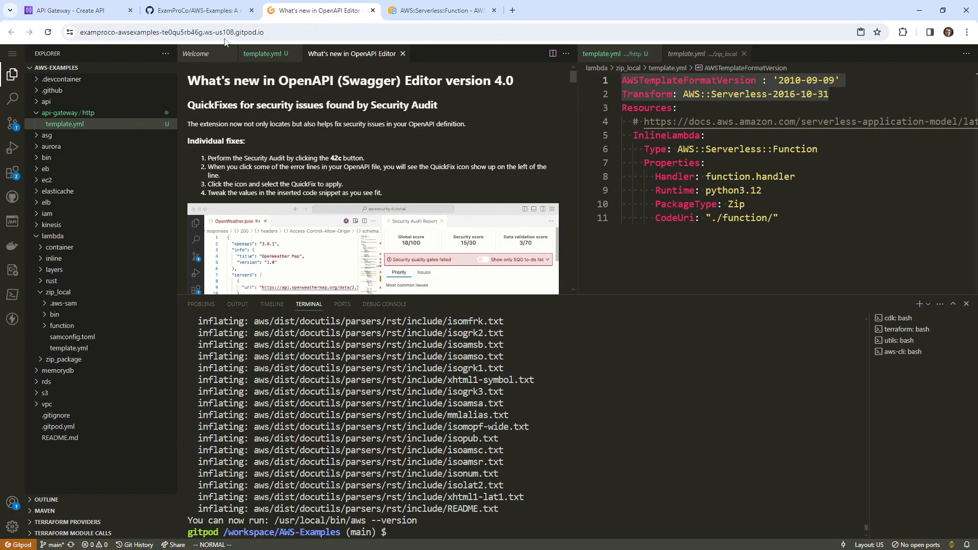
Open the inline lambda template.yml and copy its InlineLambda resource block
click(264, 53)
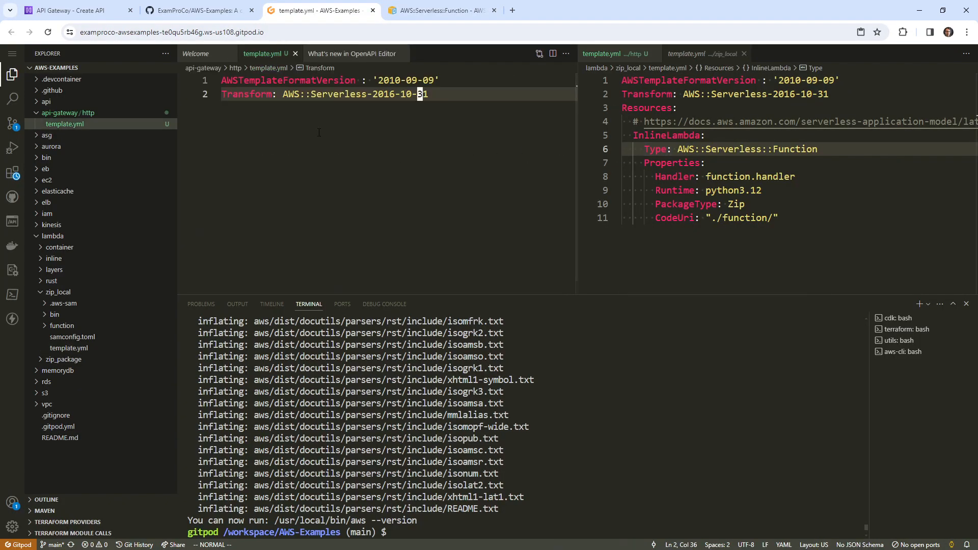
click(713, 190)
click(84, 259)
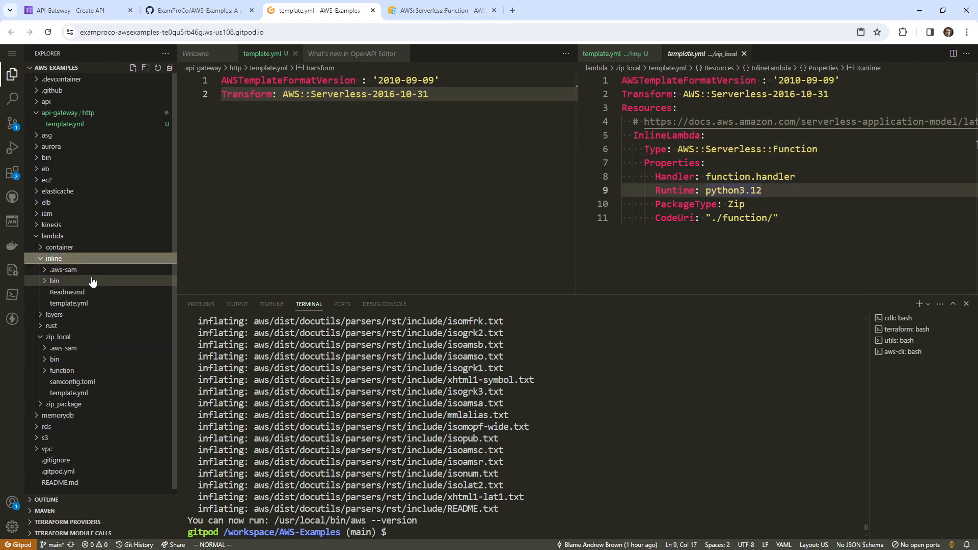
click(94, 303)
scroll(806, 181, down, 3)
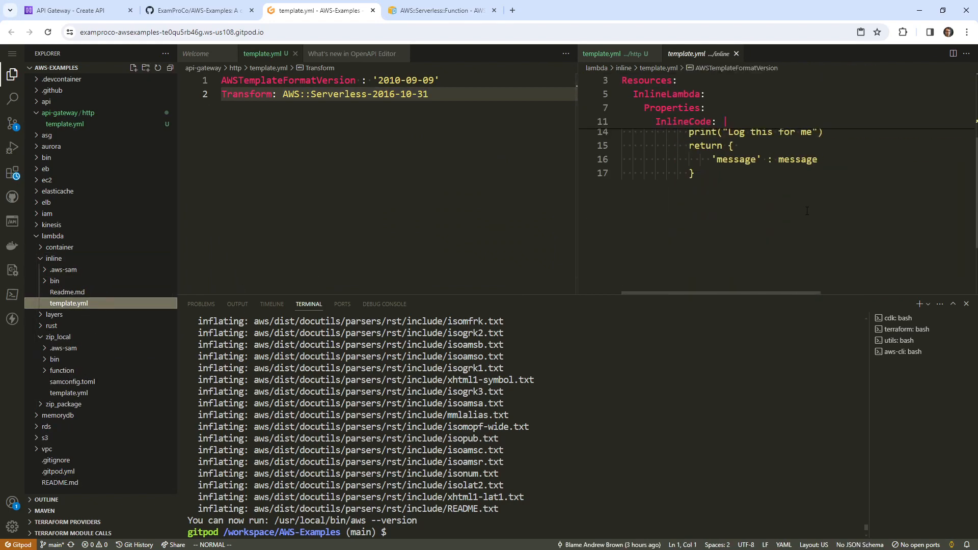
scroll(806, 181, up, 1)
drag(703, 224, 622, 135)
scroll(668, 183, up, 2)
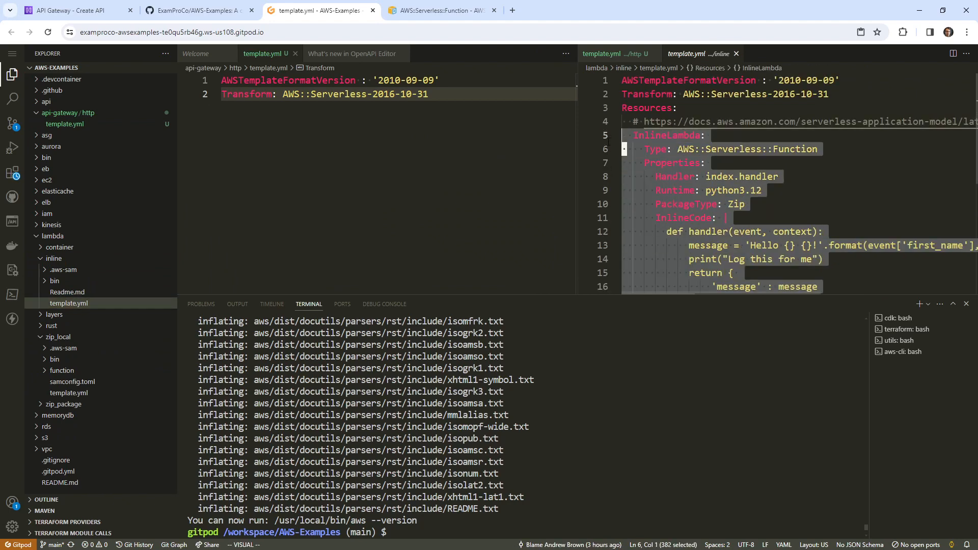
right_click(656, 143)
click(678, 259)
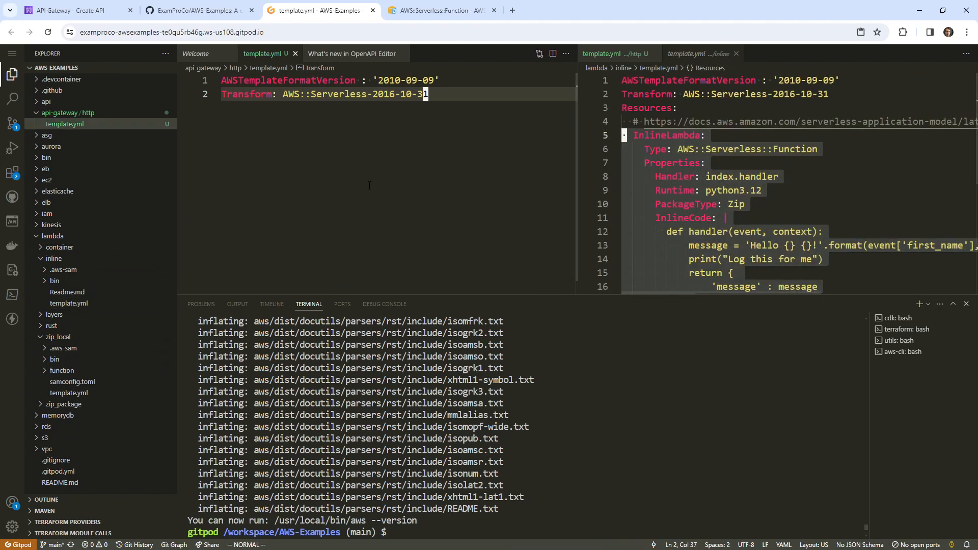
Paste the InlineLambda block below the Transform line under a new 'Resources:' key
click(430, 94)
key(o)
right_click(370, 190)
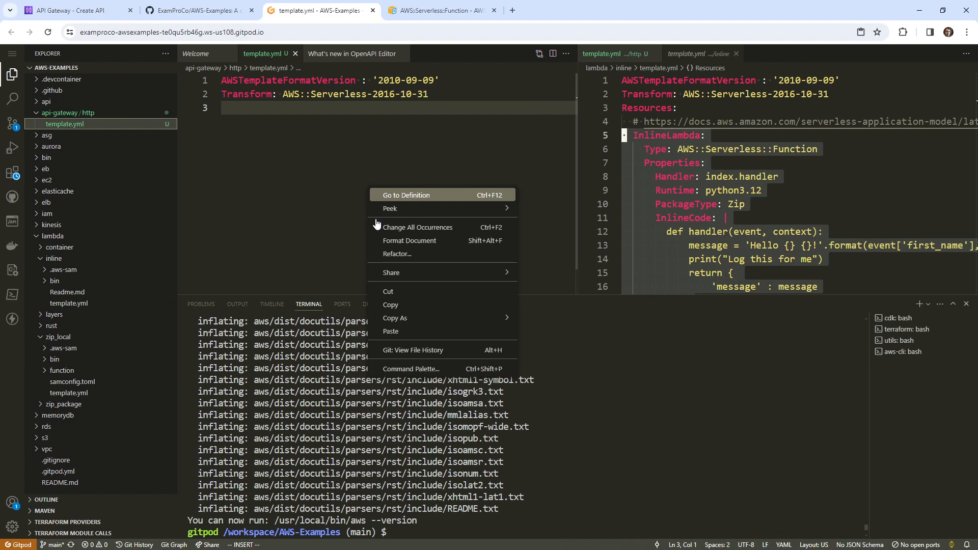
click(397, 331)
key(Escape)
click(285, 107)
key(shift+o)
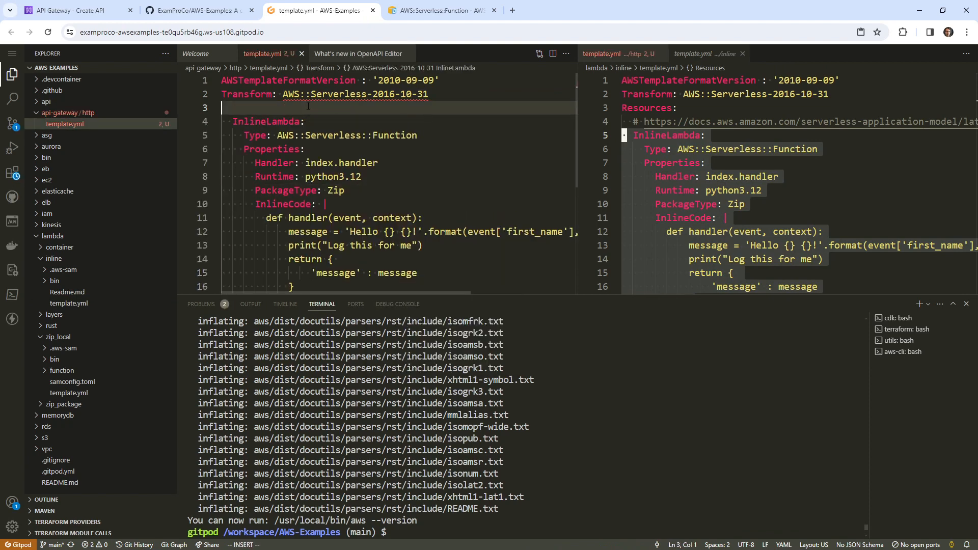
text(Resources:)
key(Escape)
Rename the pasted InlineLambda resource key to Lambda
key(j)
key(j)
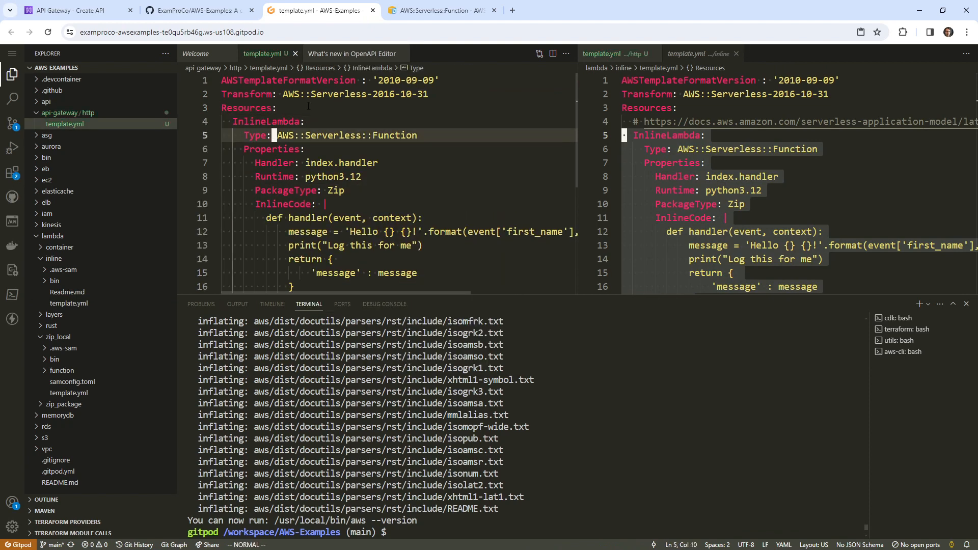
key(shift+g)
key(g)
key(g)
key(j)
key(j)
text(jwcwLambdaj)
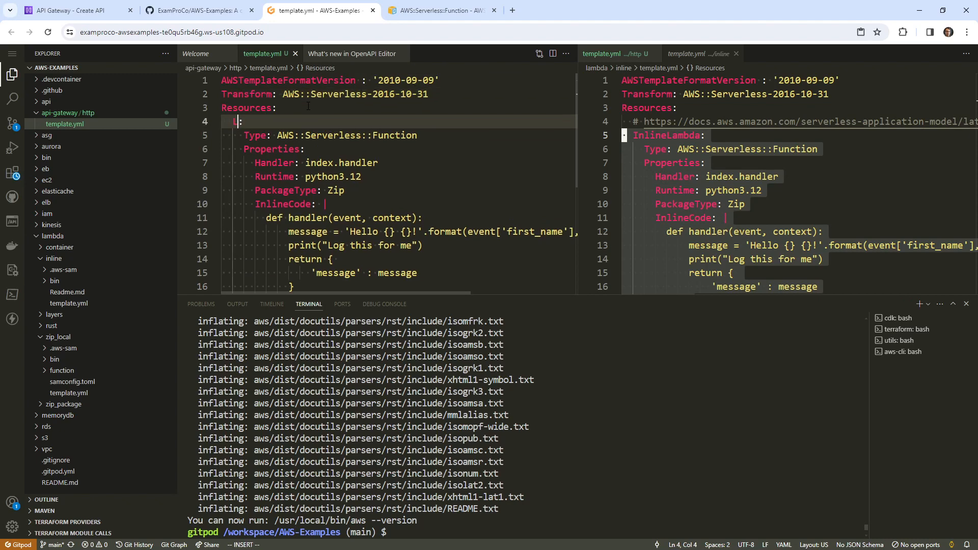
key(BackSpace)
key(BackSpace)
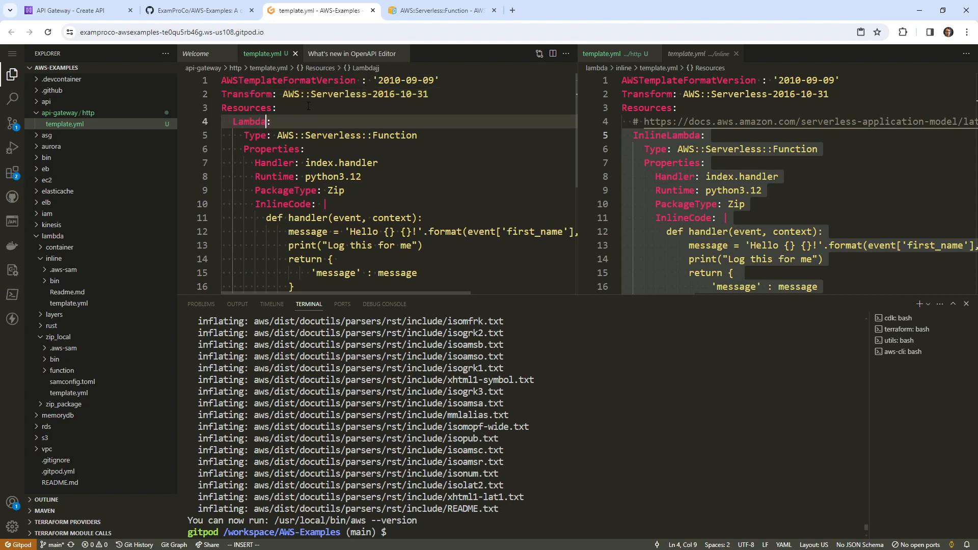
key(Escape)
click(440, 10)
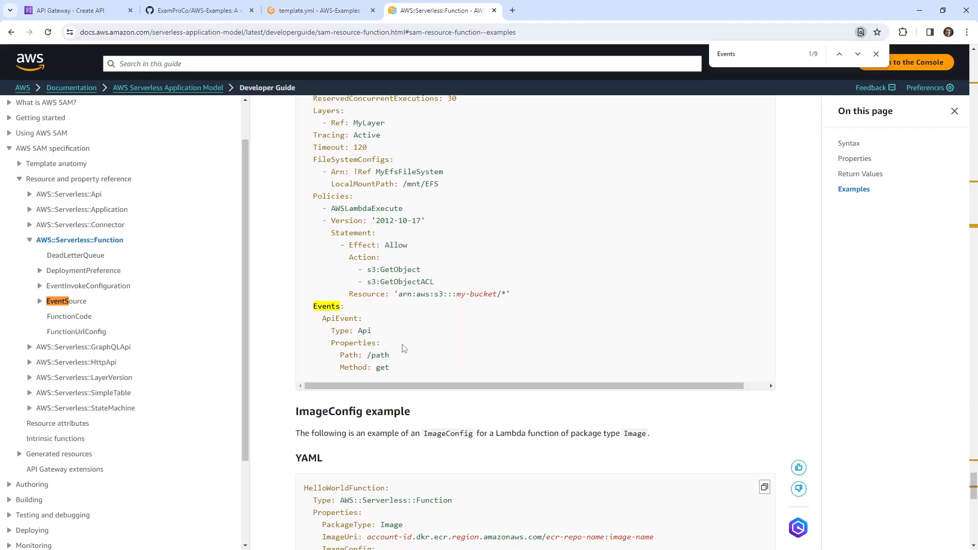
Paste the docs' ApiEvent example after the function's closing brace and indent it under the properties
drag(399, 372, 309, 324)
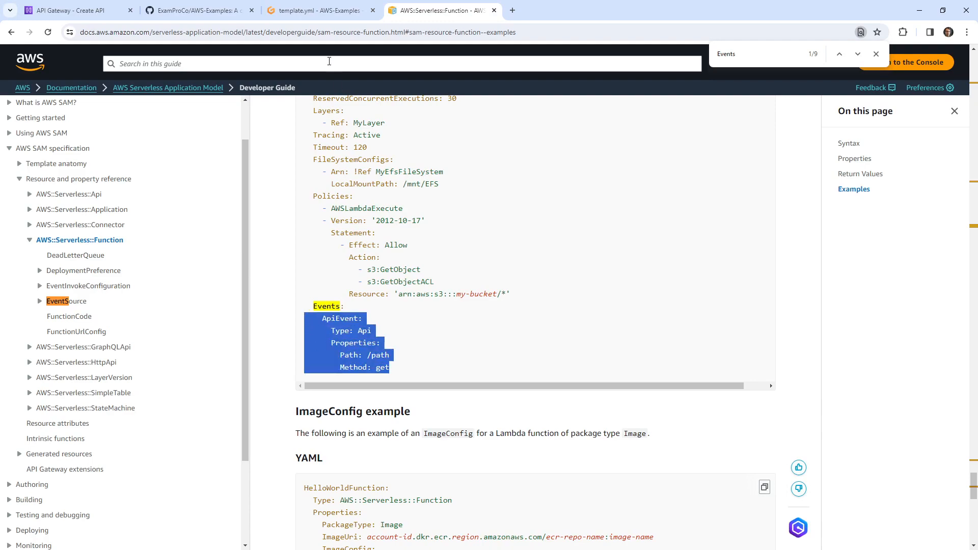
click(329, 12)
click(332, 177)
scroll(328, 179, down, 4)
click(311, 187)
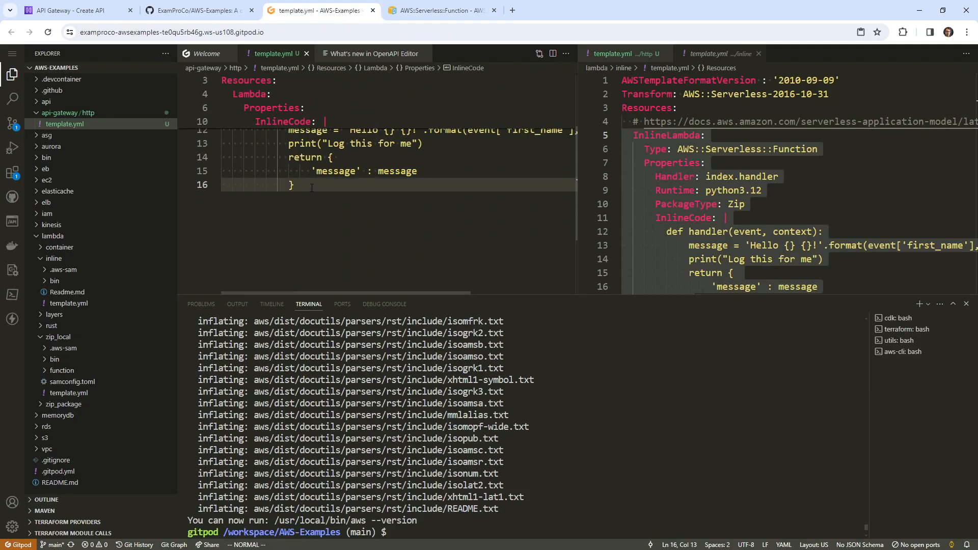
key(o)
key(ctrl+v)
key(Escape)
key(k)
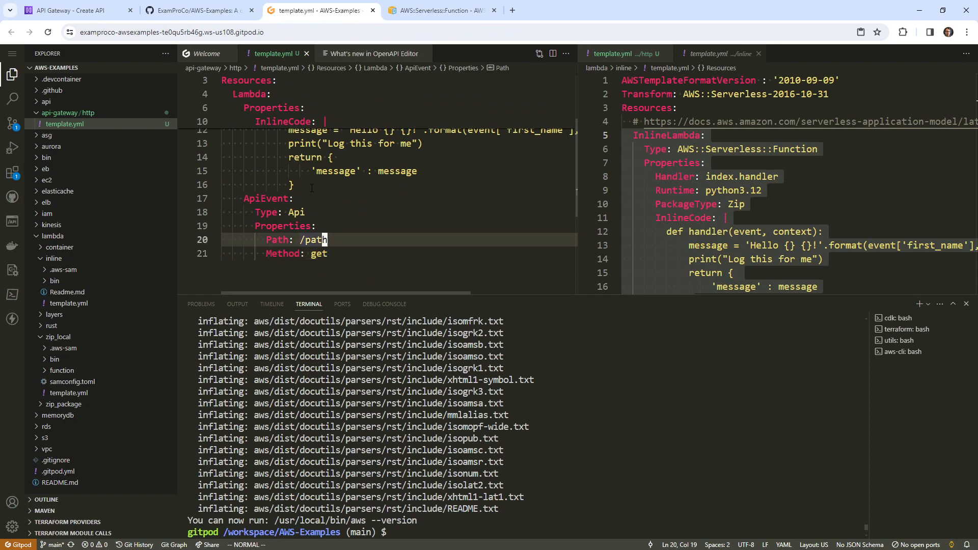
key(k)
key(k)
key(k)
key(k)
key(k)
key(k)
key(k)
key(k)
key(k)
key(k)
key(k)
key(k)
key(k)
key(k)
key(k)
key(k)
key(k)
key(k)
key(j)
key(j)
key(j)
key(j)
key(j)
key(j)
key(j)
key(j)
key(j)
key(j)
key(j)
key(j)
key(j)
key(j)
key(j)
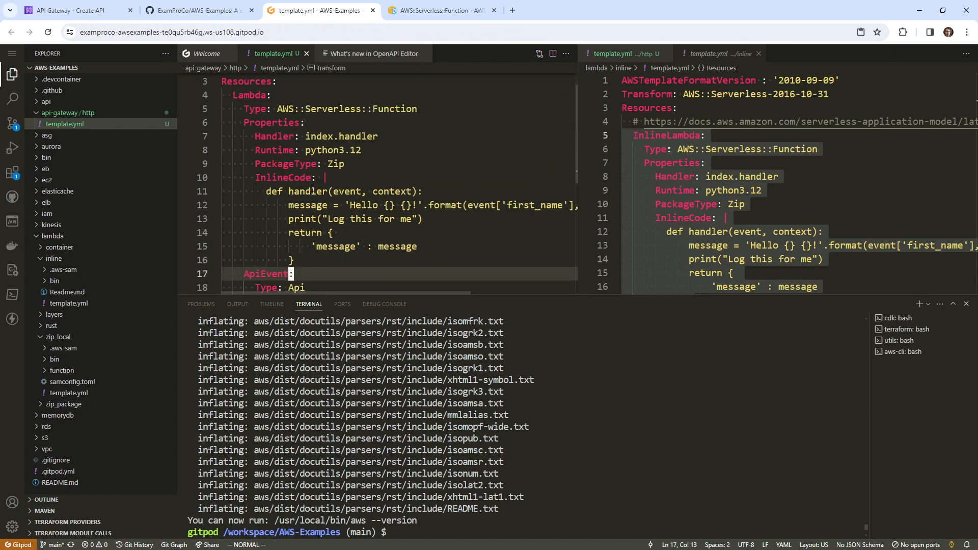
key(shift+v)
key(greater)
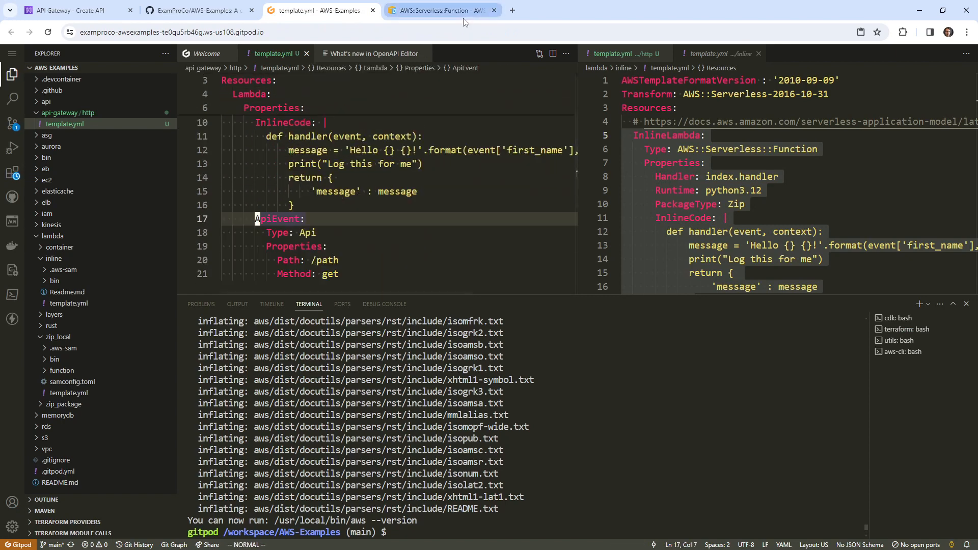
Recheck the docs Events example, then widen the left editor to show full template lines
click(462, 11)
scroll(315, 280, up, 3)
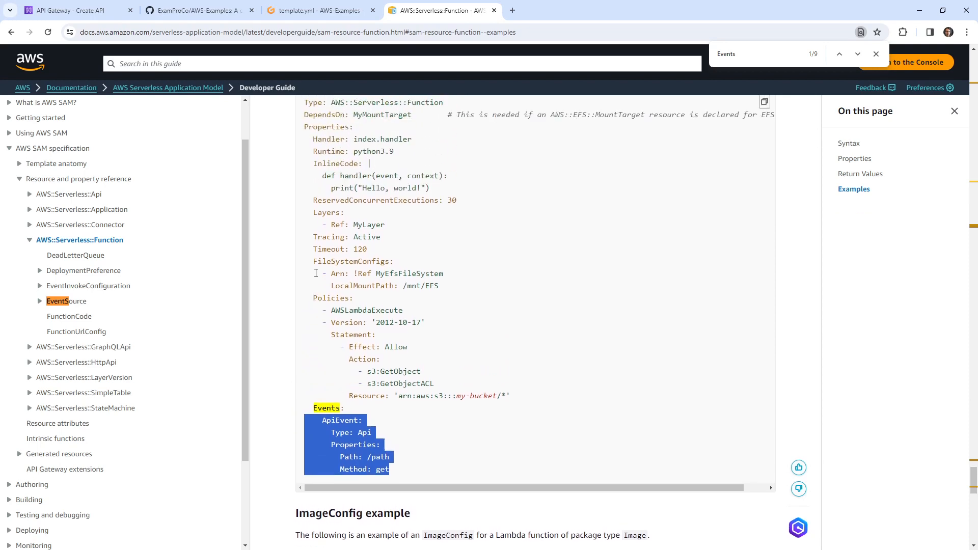
scroll(320, 267, down, 2)
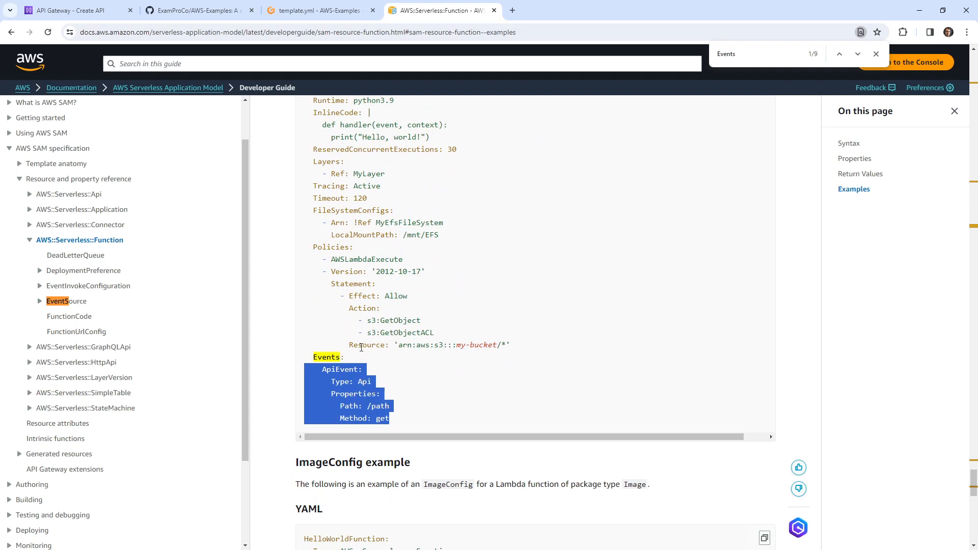
scroll(358, 328, up, 1)
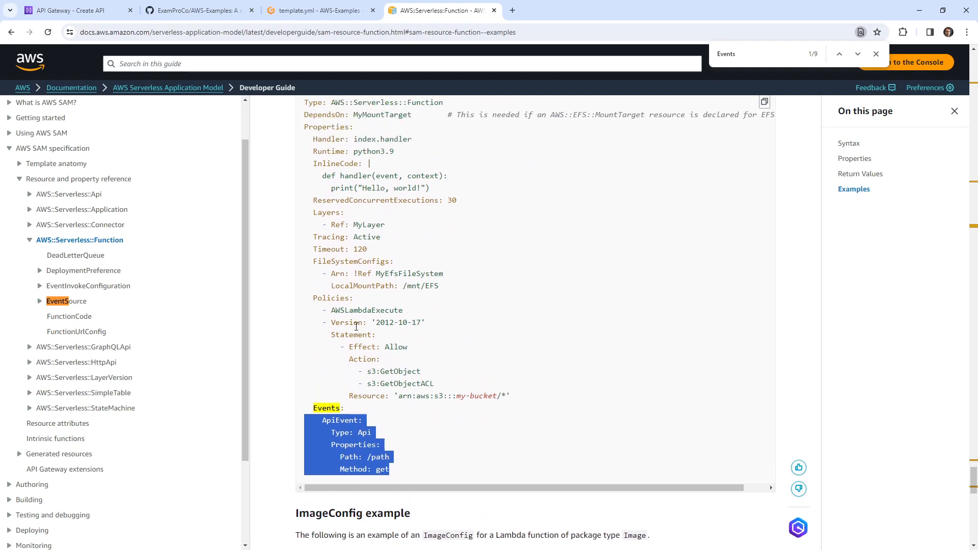
scroll(356, 326, up, 1)
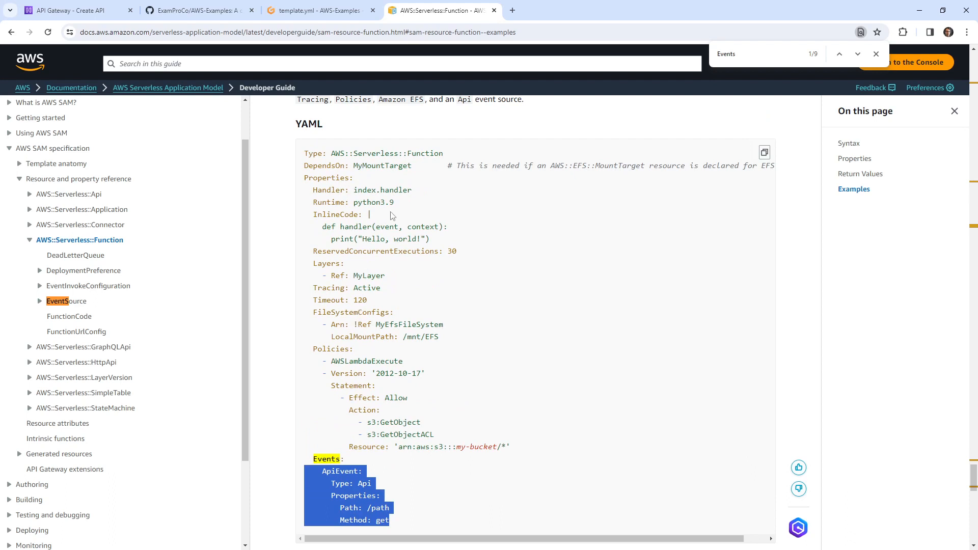
click(331, 15)
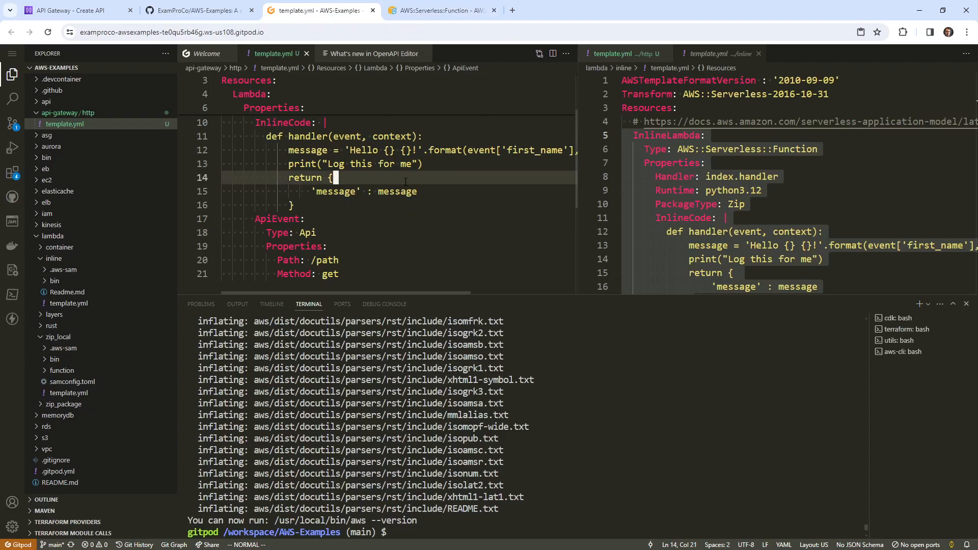
drag(576, 131, 737, 131)
key(k)
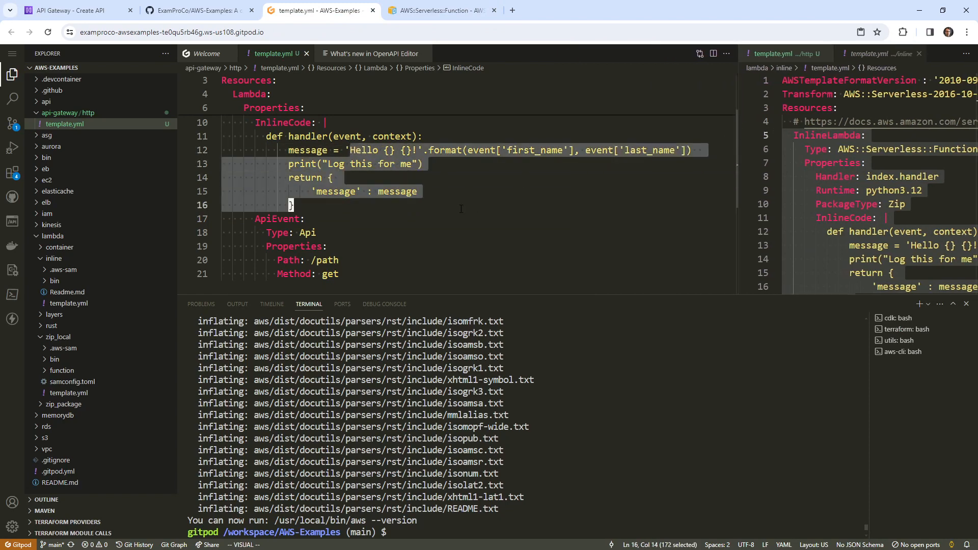
scroll(461, 209, down, 2)
click(326, 181)
scroll(337, 176, up, 3)
click(347, 162)
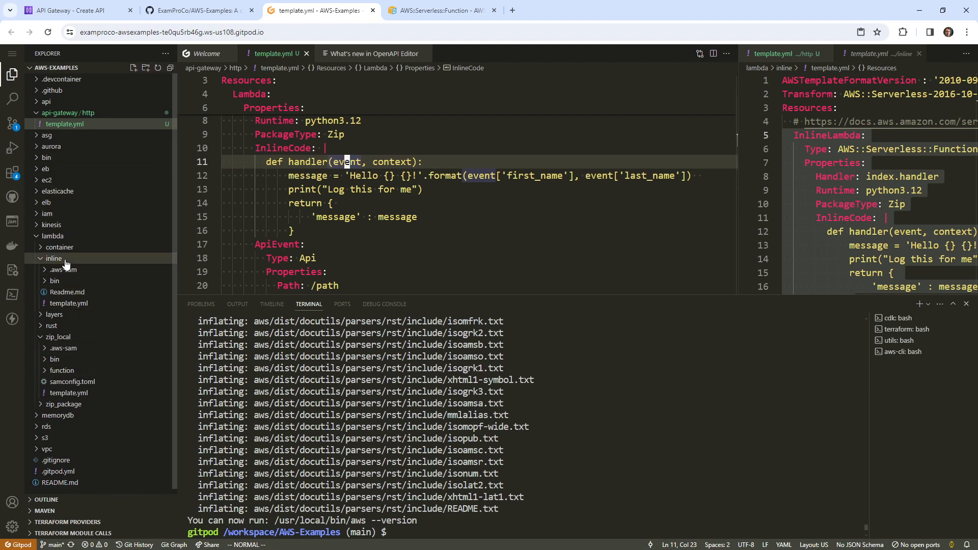
Copy the inline example's bin folder into the api-gateway/http folder
click(57, 280)
right_click(57, 280)
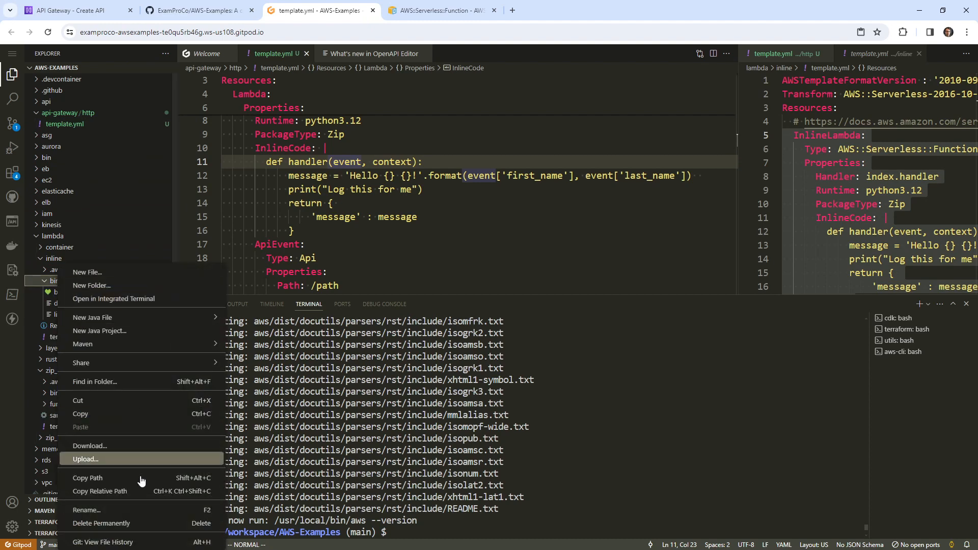
click(142, 414)
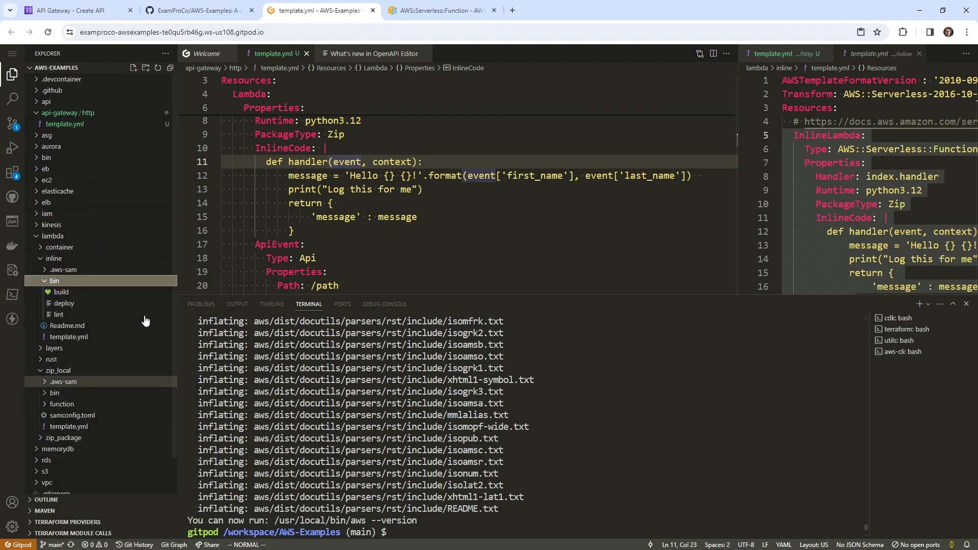
click(88, 115)
right_click(88, 116)
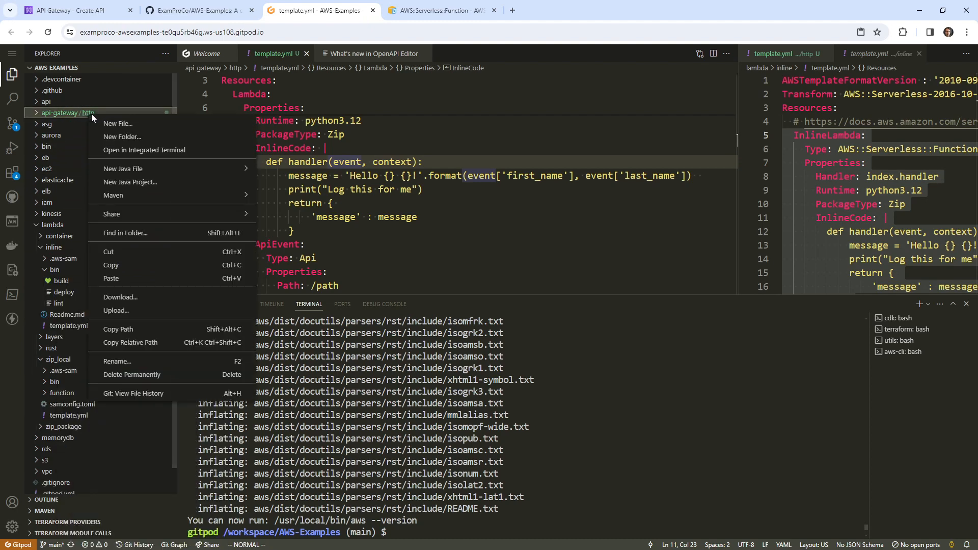
click(148, 285)
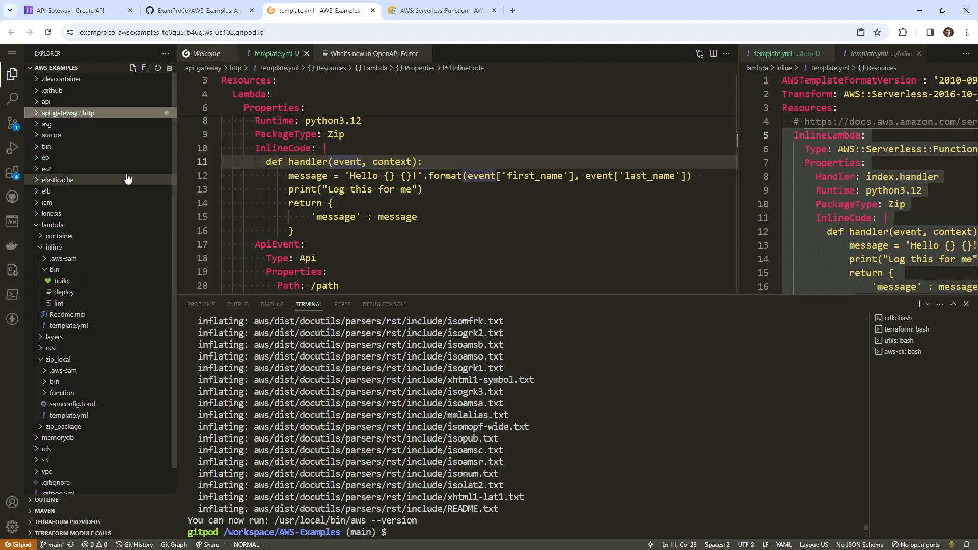
Review the pasted build script and rename the deploy script's stack to api-http-lamba-py
click(39, 125)
click(51, 135)
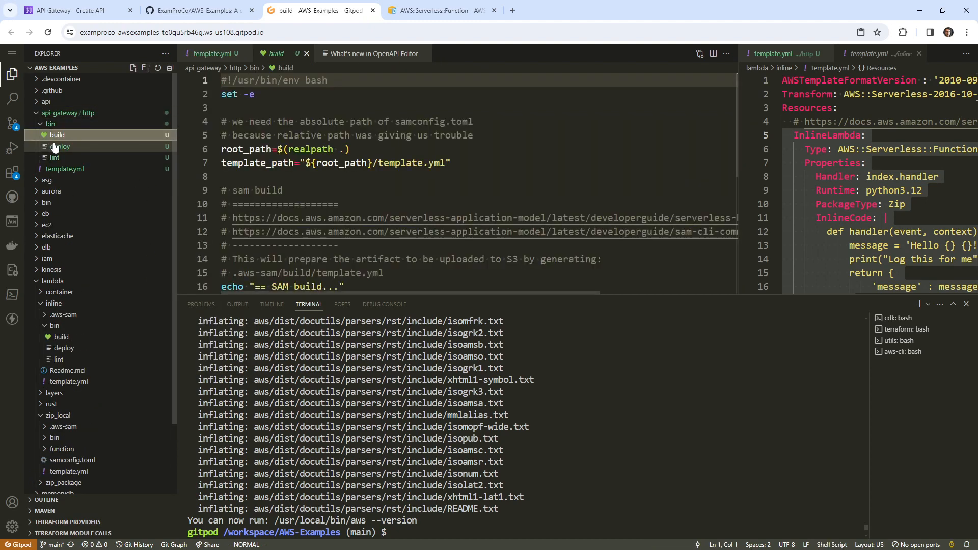
scroll(346, 199, up, 1)
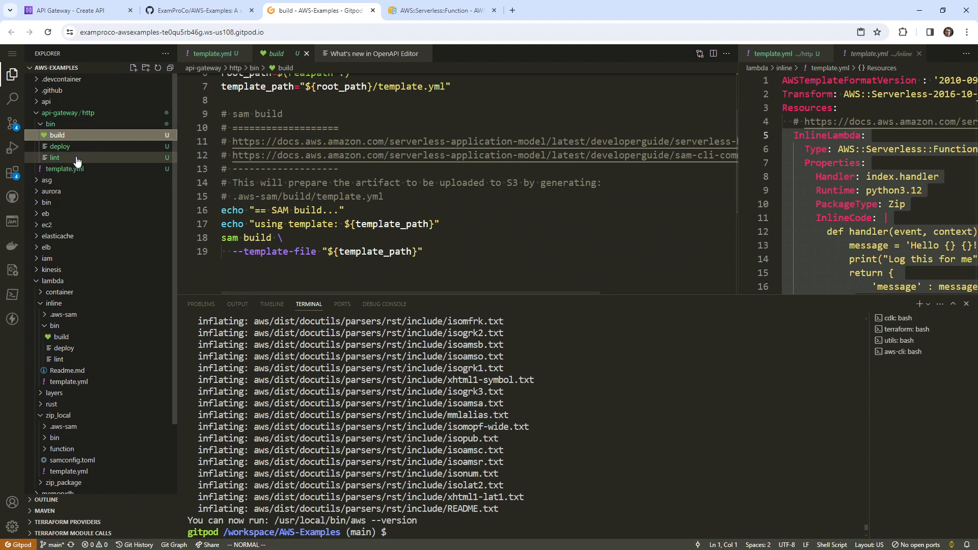
click(60, 146)
scroll(363, 193, down, 4)
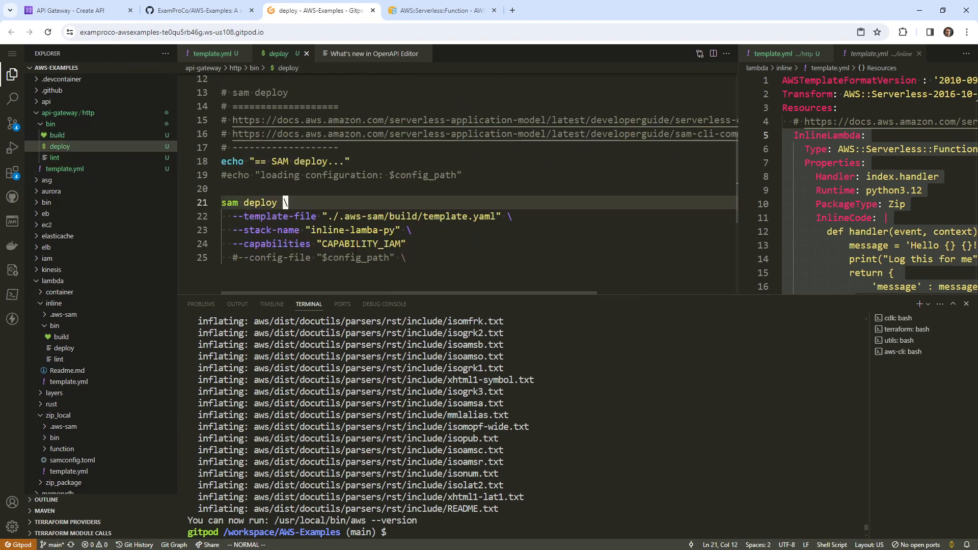
click(361, 230)
key(b)
key(b)
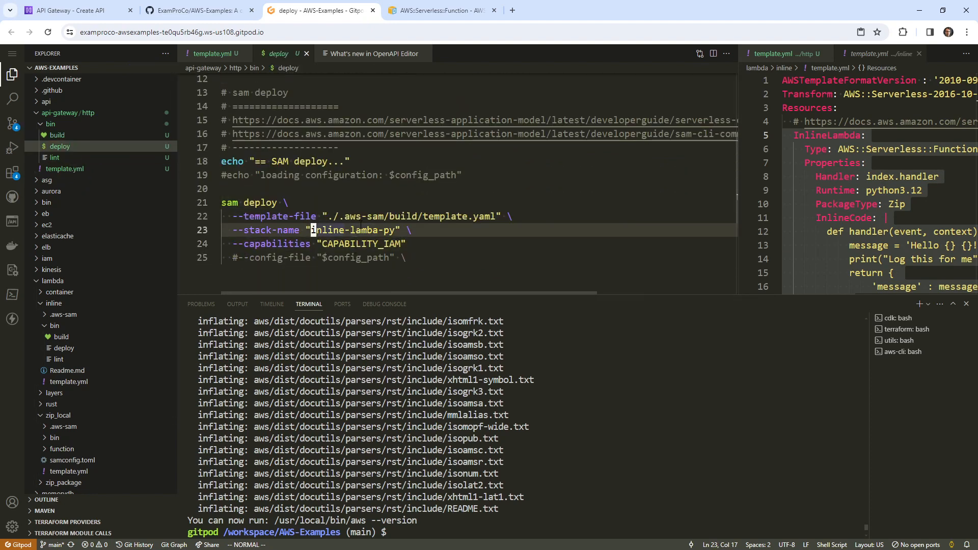
text(cwapi-http)
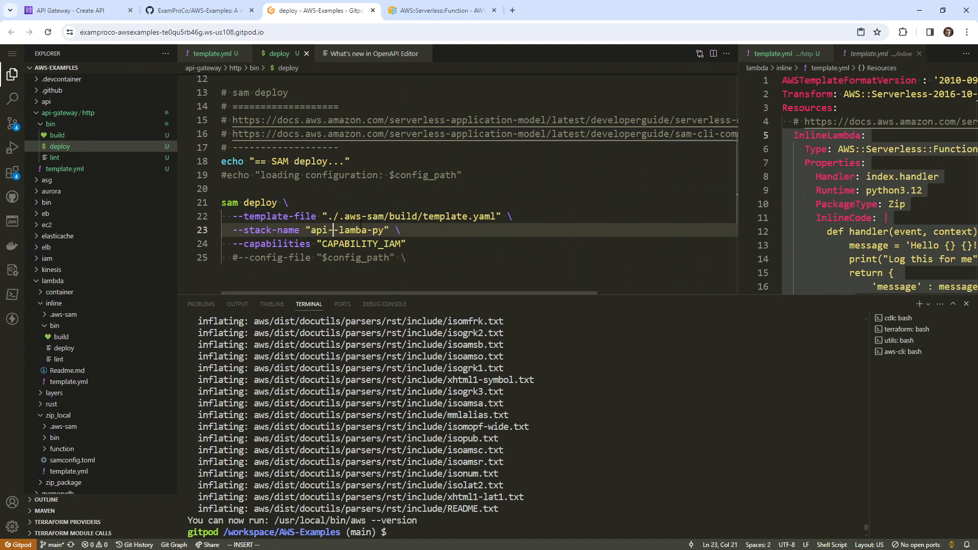
key(Escape)
key(l)
key(l)
key(l)
key(l)
key(l)
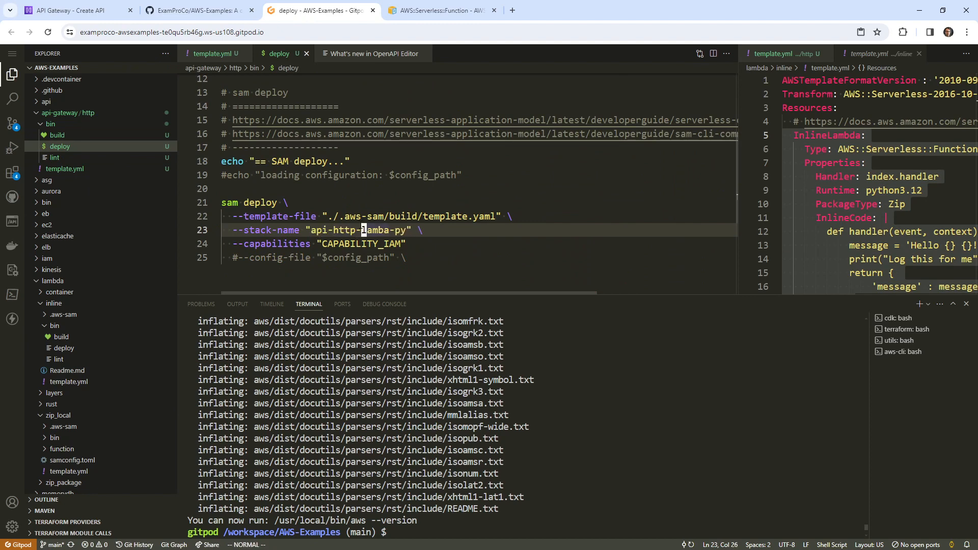
click(394, 209)
Change the terminal into the api-gateway directory
click(562, 421)
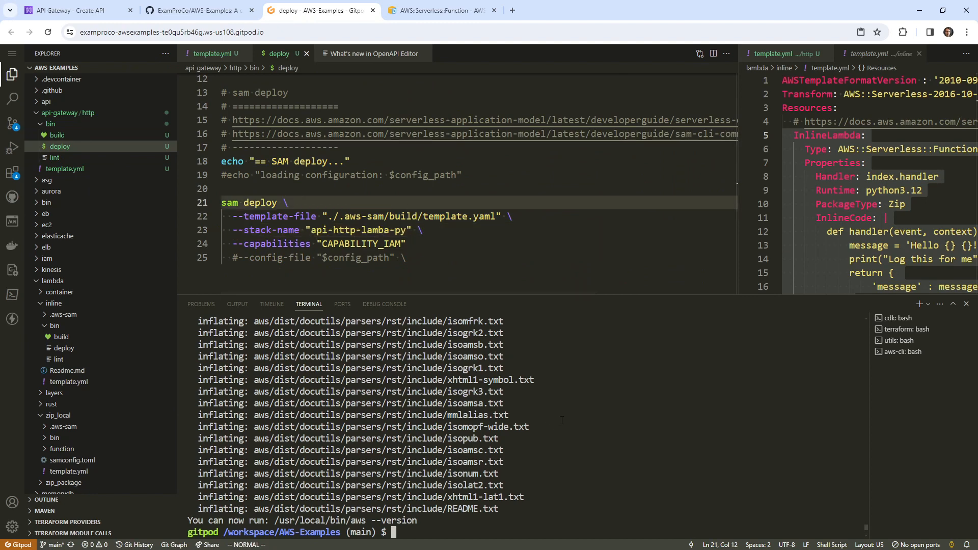
text(cd api)
key(ctrl+c)
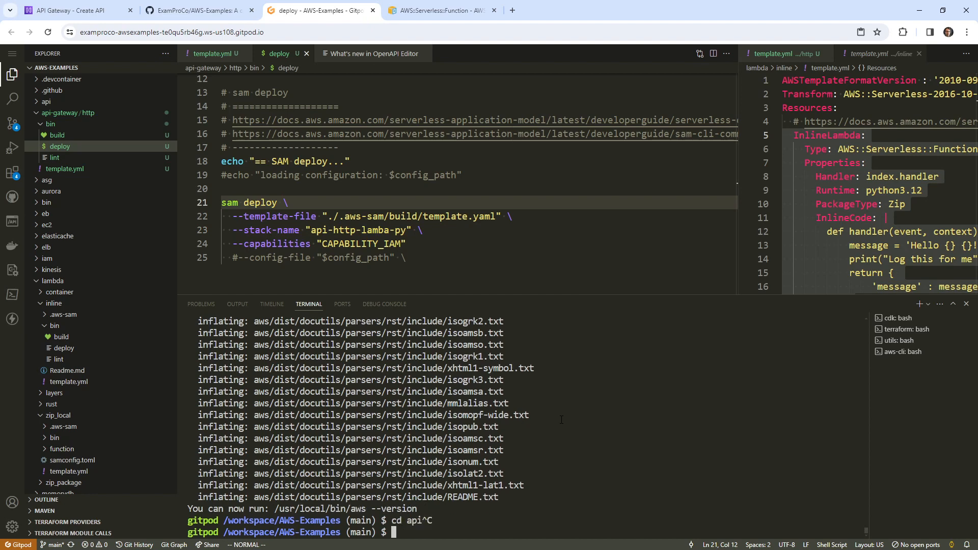
text(cd api-gateway/)
key(Return)
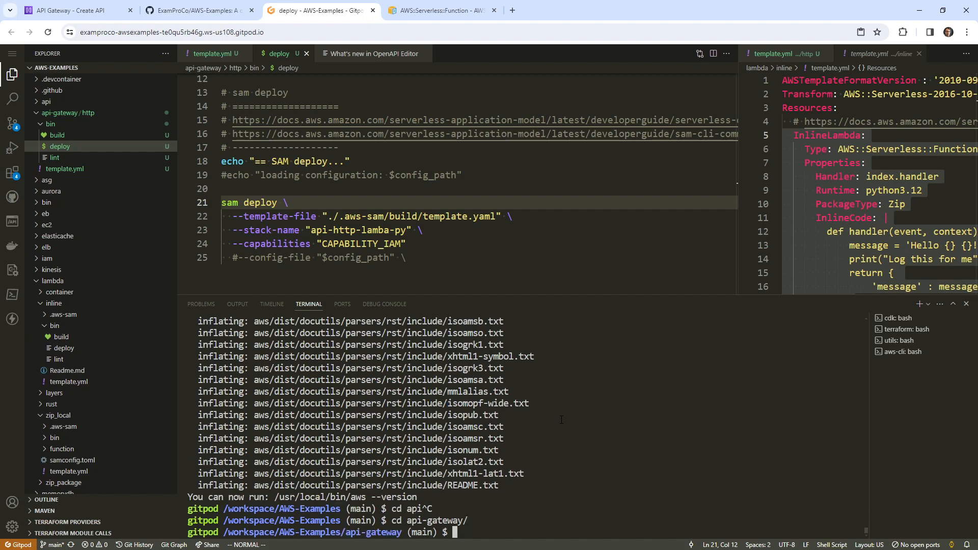
Cancel the half-typed './bin/bui' command and run ls twice to show the http project
text(./bin/bui)
key(ctrl+c)
text(ls)
key(Return)
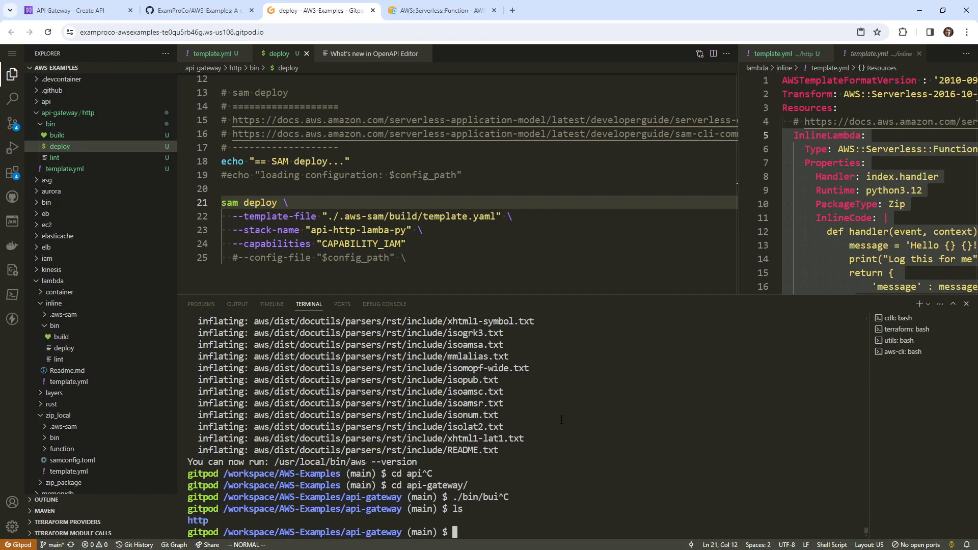
text(ls)
key(Return)
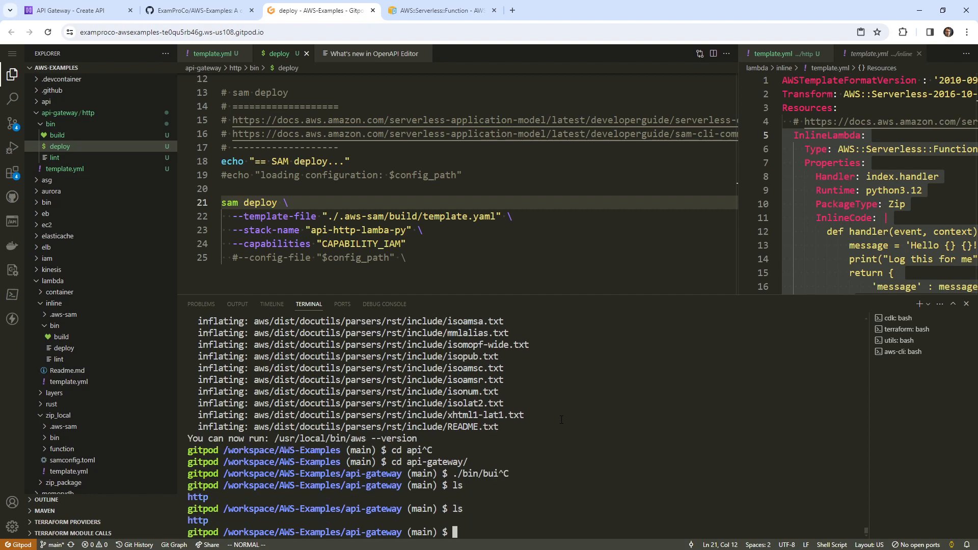
Run ./bin/build in the http folder, which fails with 'sam: command not found'
text(cd http/)
key(Return)
text(./bin/build)
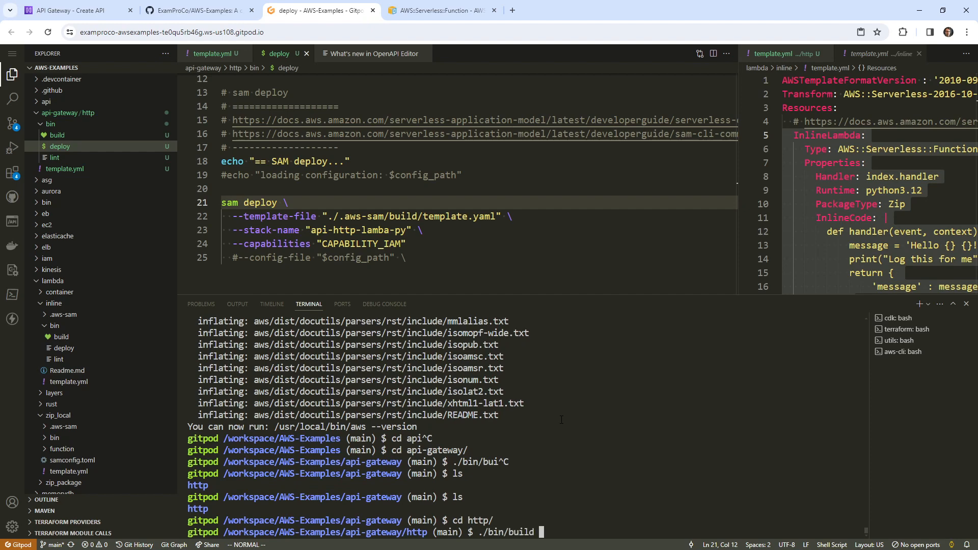
key(Return)
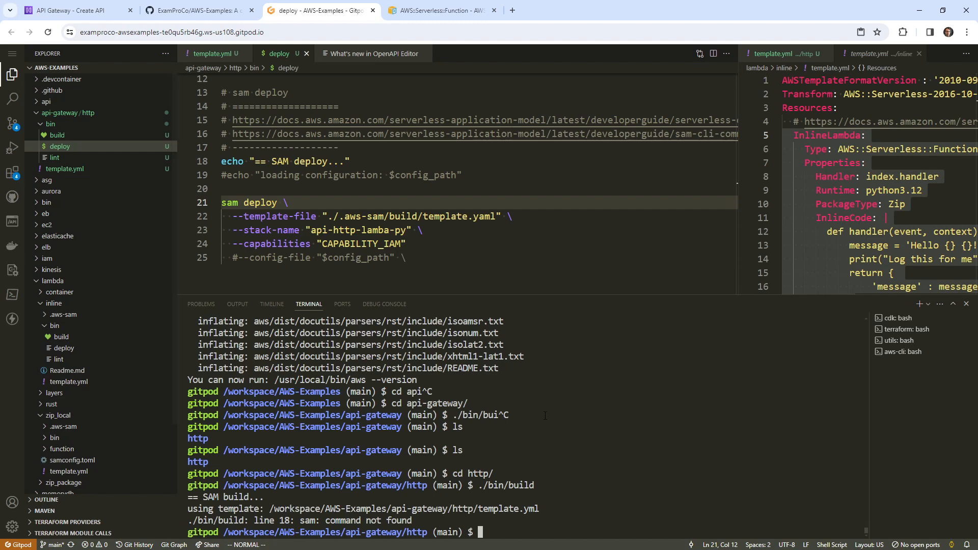
Return the terminal to the AWS-Examples root and expand the top-level bin folder of install scripts
text(cd ..)
key(Return)
text(cd ..)
key(Return)
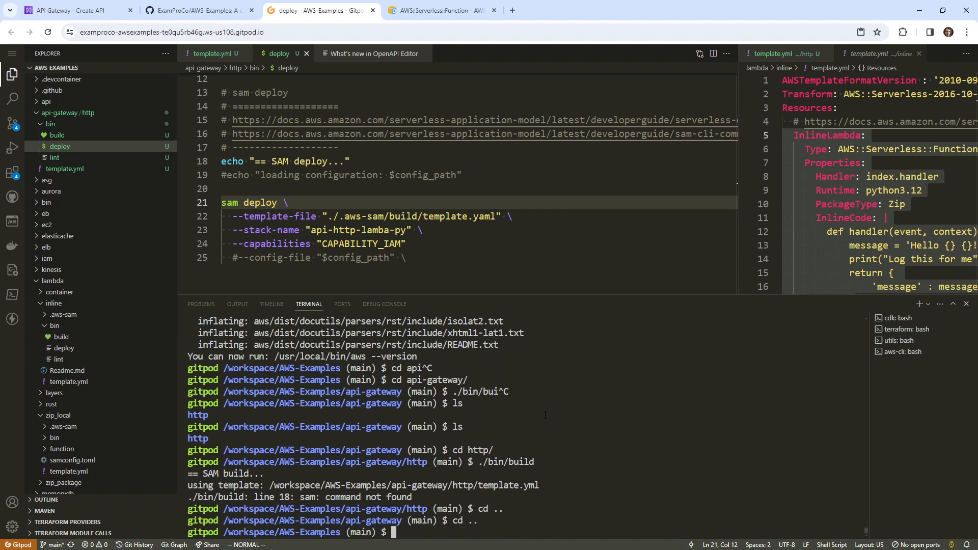
click(38, 113)
click(373, 174)
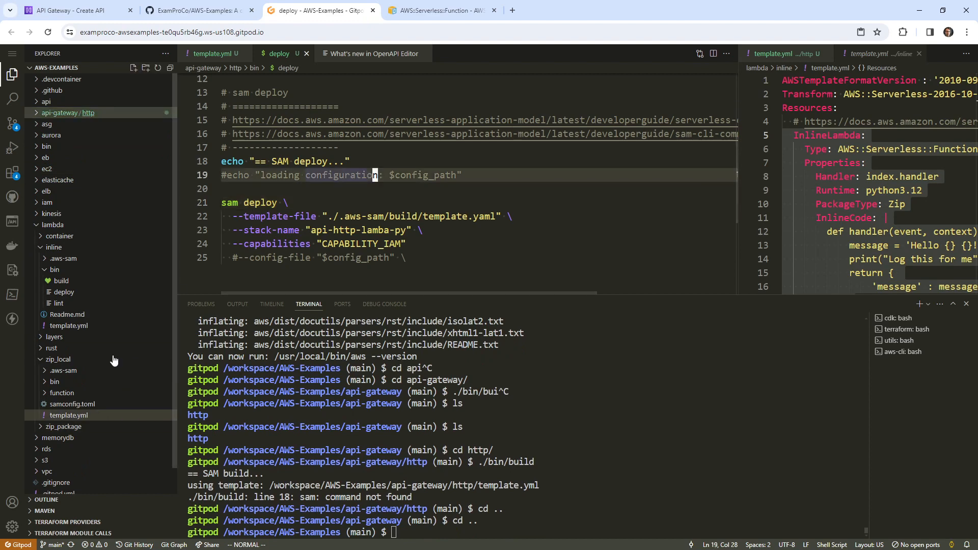
click(46, 146)
click(856, 162)
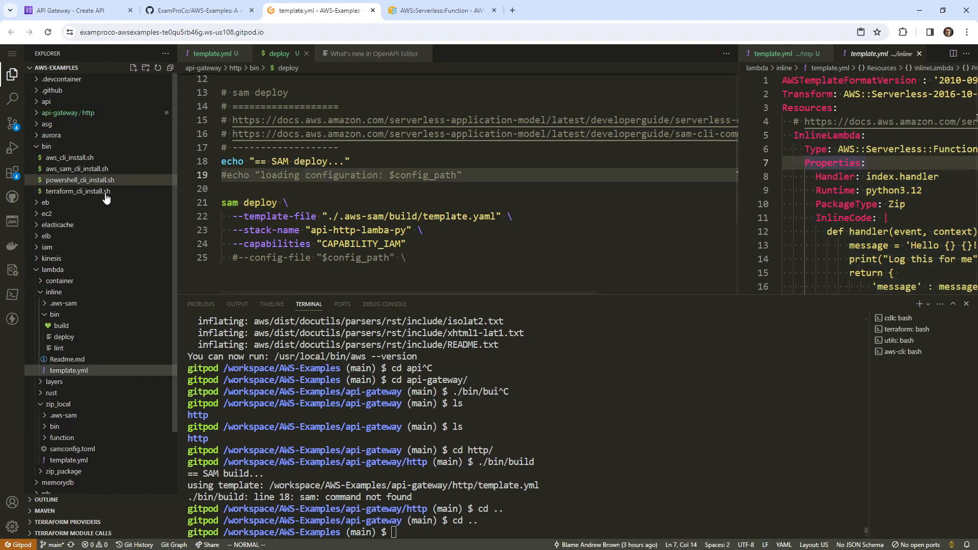
Install the SAM CLI by running ./bin/aws_sam_cli_install.sh
click(98, 157)
click(99, 169)
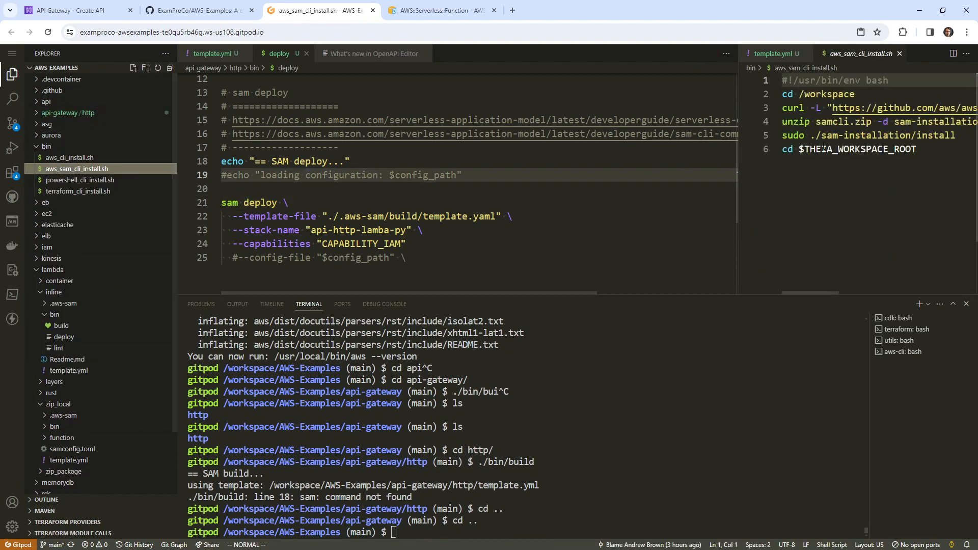
click(658, 416)
text(./)
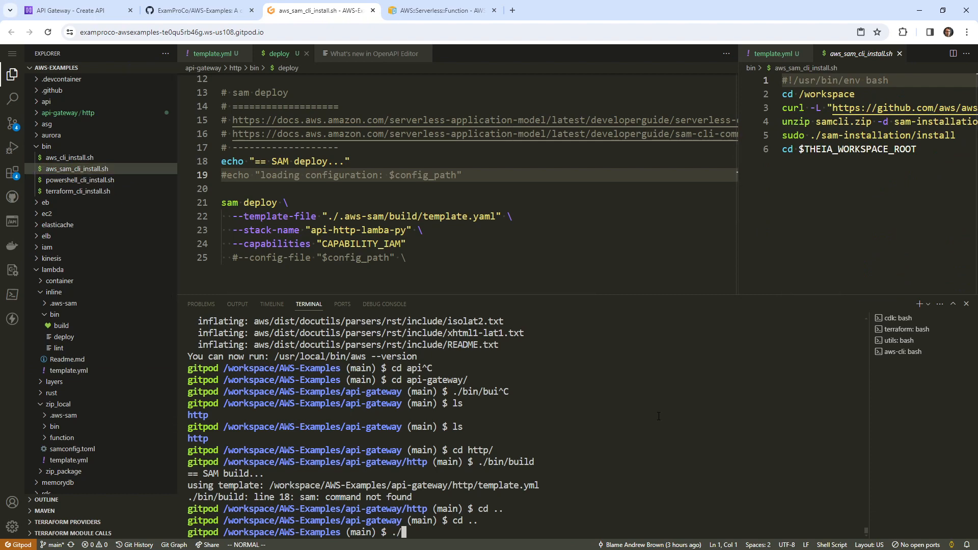
text(bin/aws_sam_cli_install.sh)
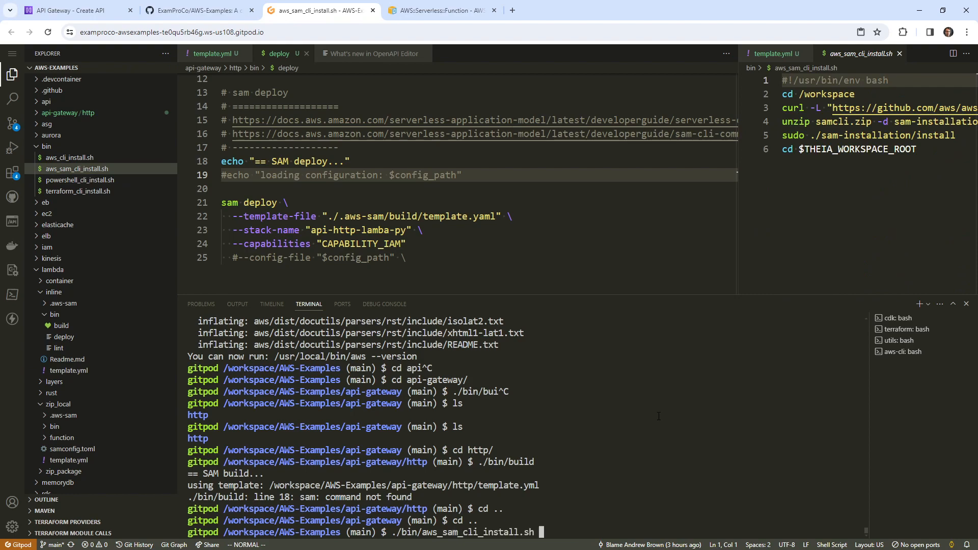
key(Tab)
key(Return)
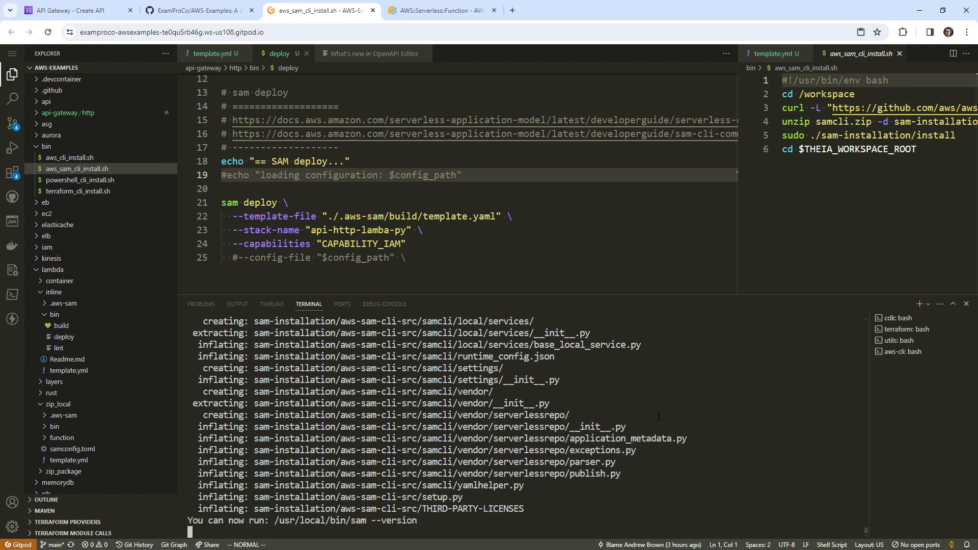
Rerun ./bin/build in api-gateway/http, now failing with InvalidResourceException on ApiEvent
text(cd apih)
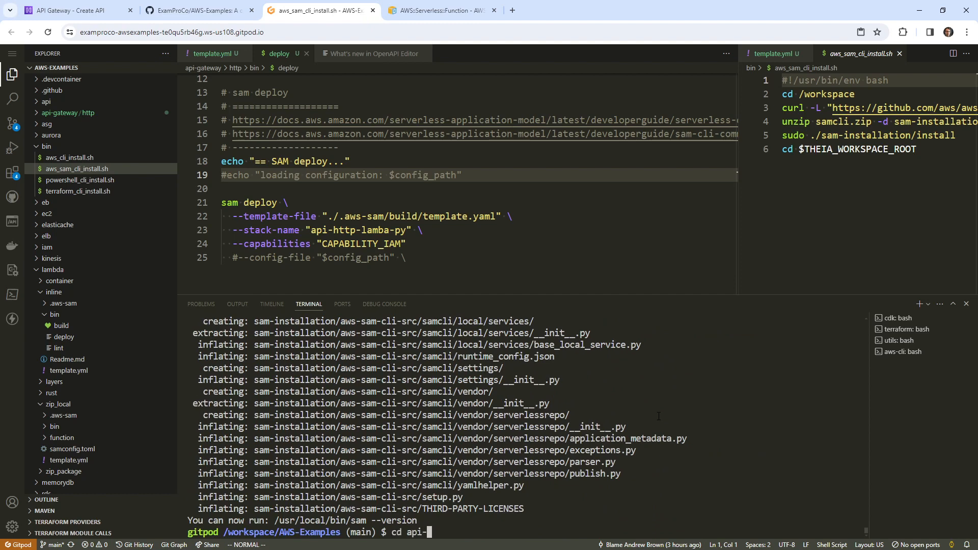
text(gateway/)
key(Return)
text(cd http/)
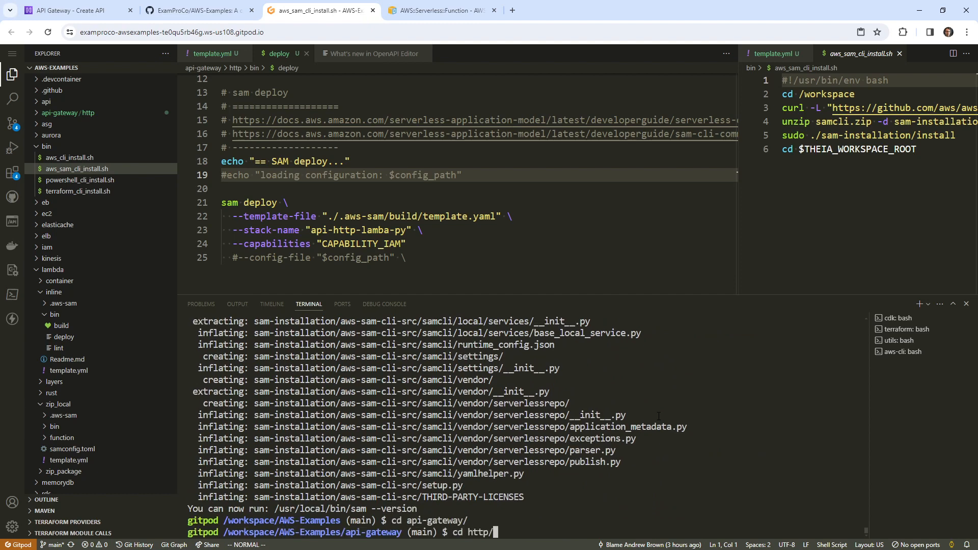
key(Return)
text(./bin/)
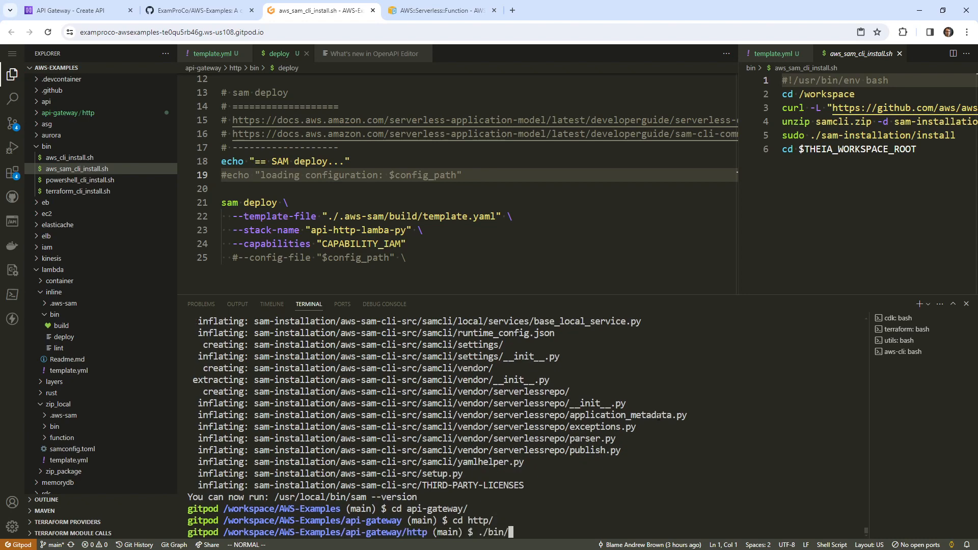
key(Tab)
key(Tab)
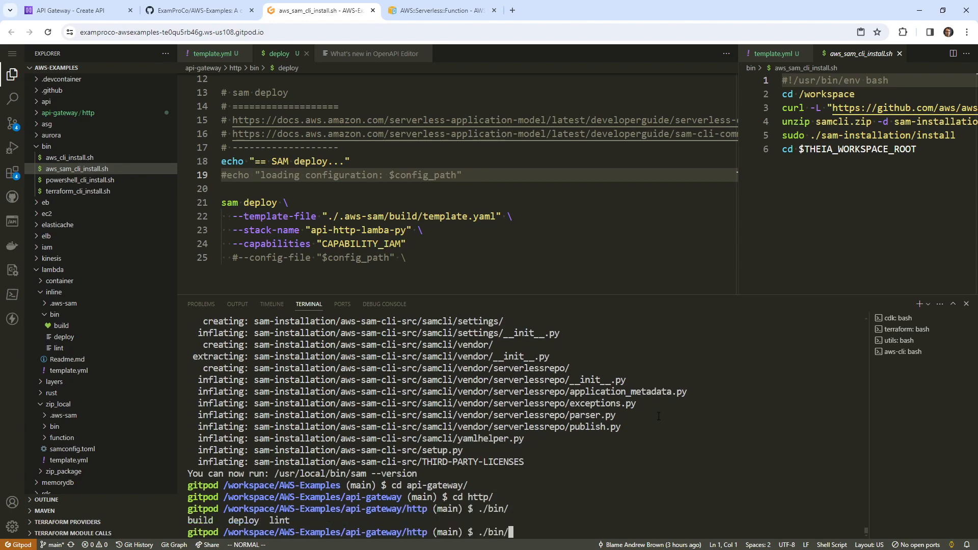
text(build)
key(Return)
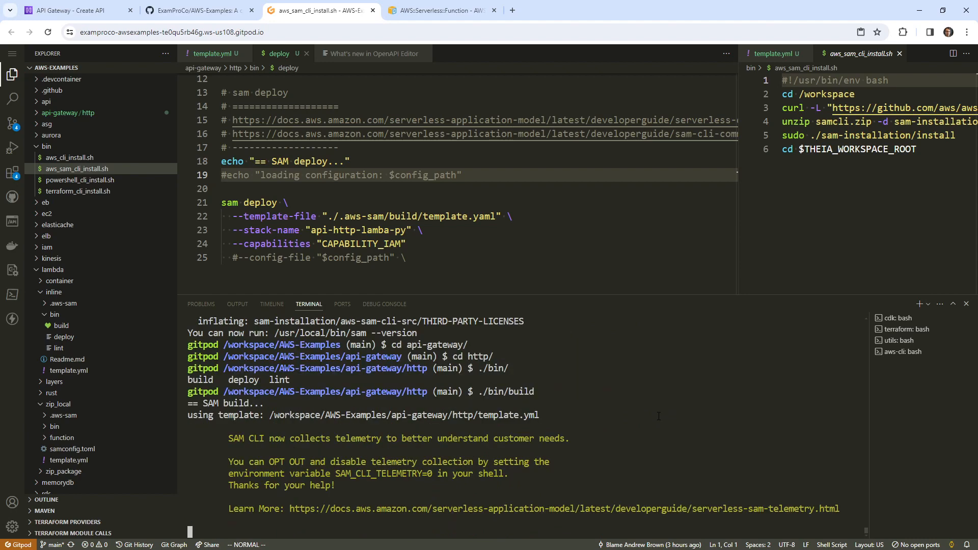
scroll(645, 403, up, 5)
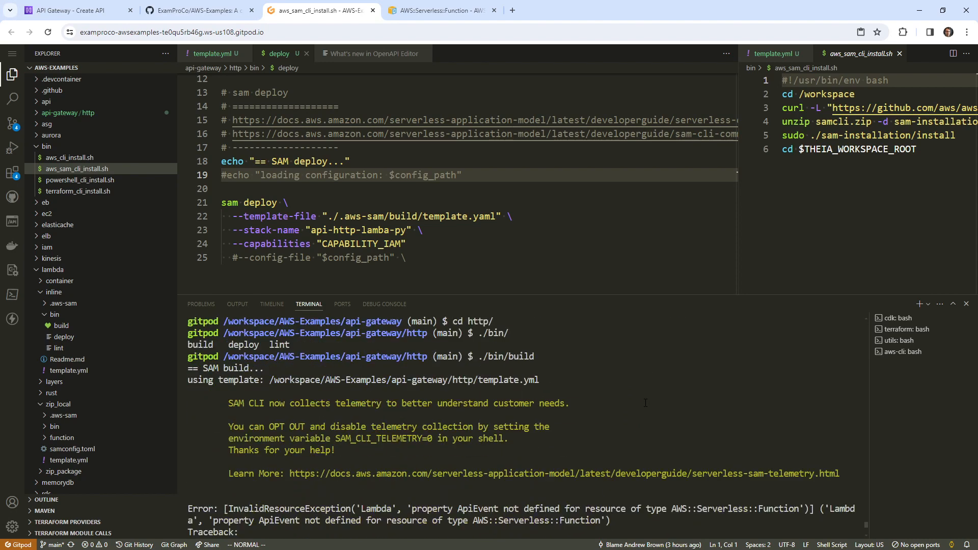
scroll(646, 403, down, 2)
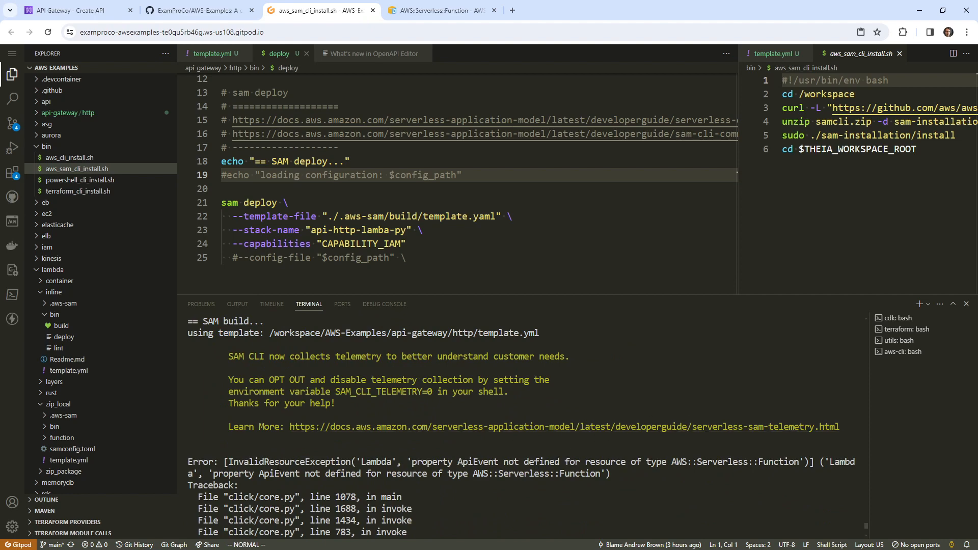
Compare the http template.yml with the AWS::Serverless::Function documentation example
click(446, 216)
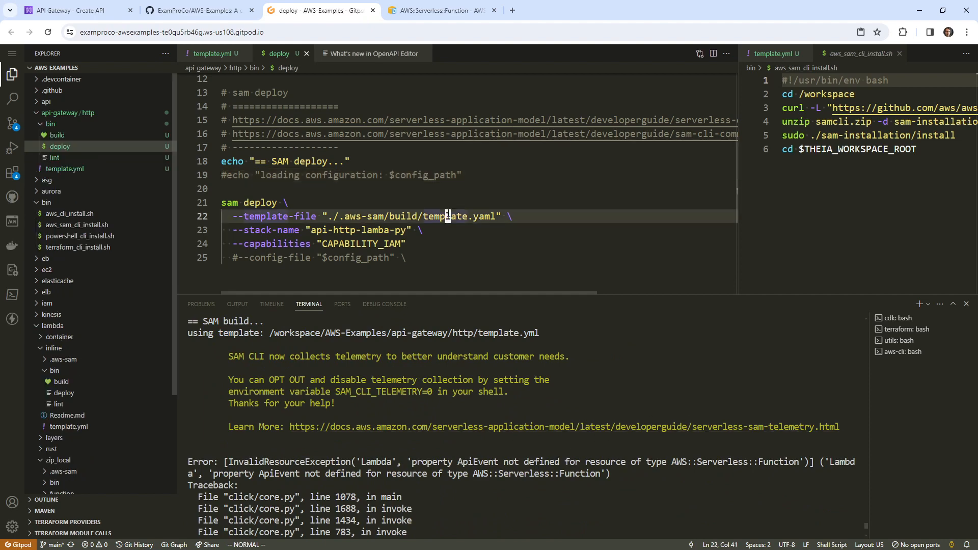
click(215, 58)
scroll(458, 143, down, 4)
scroll(458, 143, up, 4)
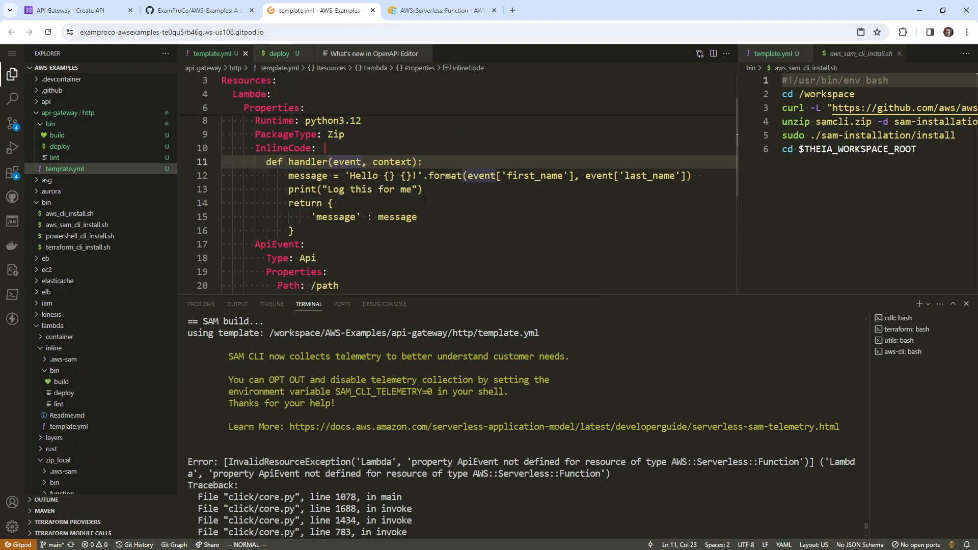
click(438, 10)
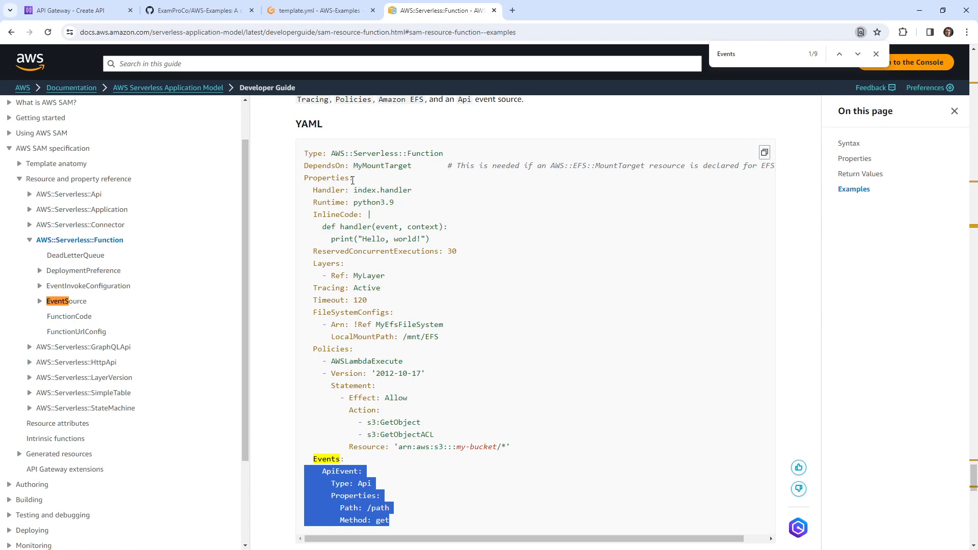
scroll(371, 211, down, 1)
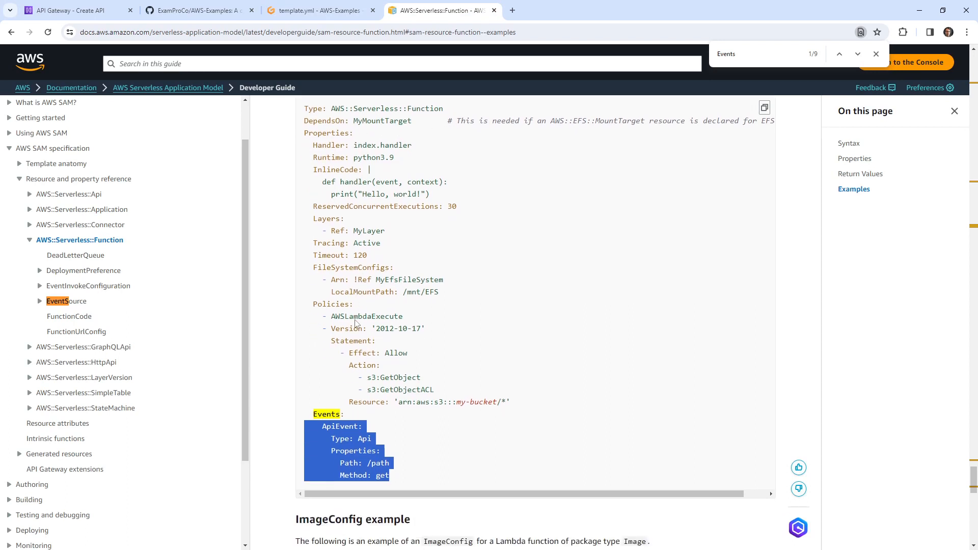
click(315, 11)
Add an 'Events:' key above ApiEvent and indent the ApiEvent block beneath it
click(317, 244)
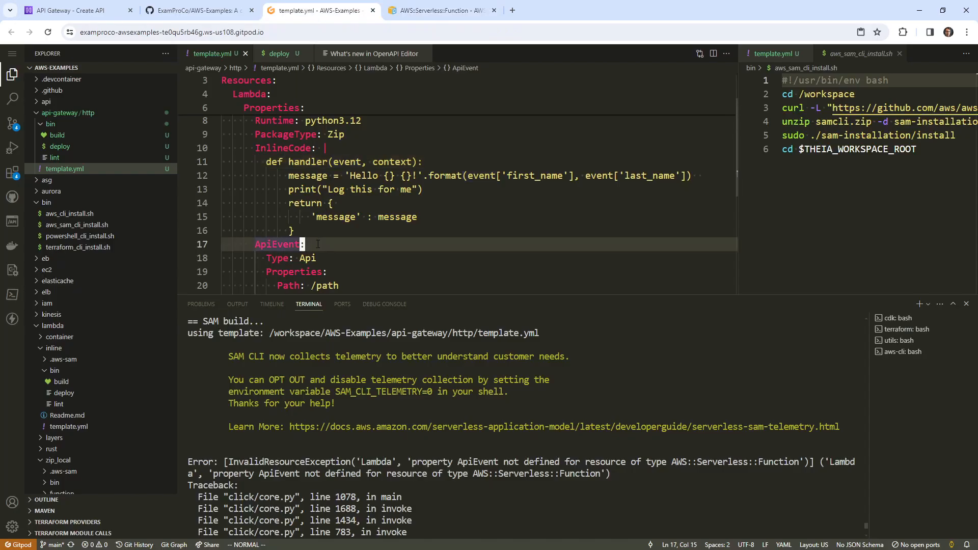
key(shift+o)
text(Ev)
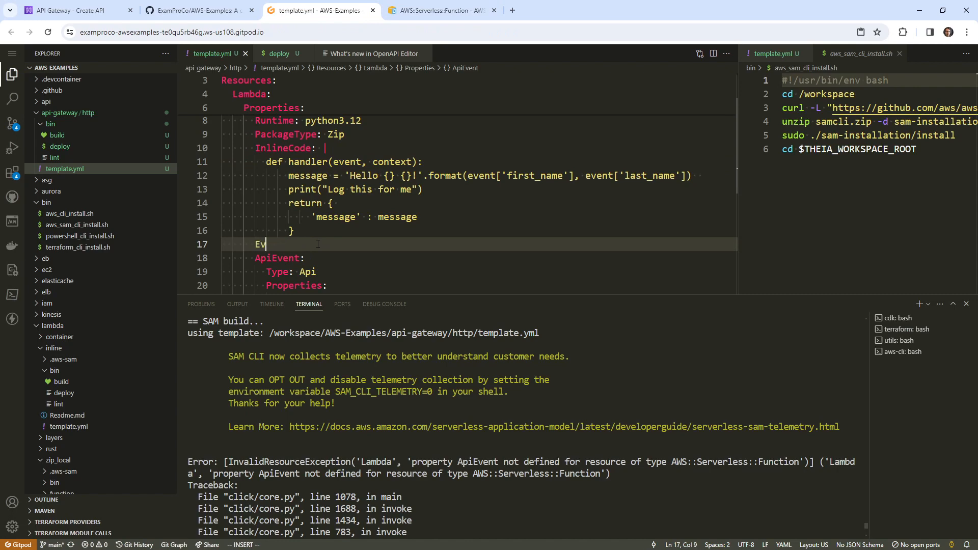
text(ents:)
key(Escape)
key(j)
key(shift+v)
key(shift+g)
key(greater)
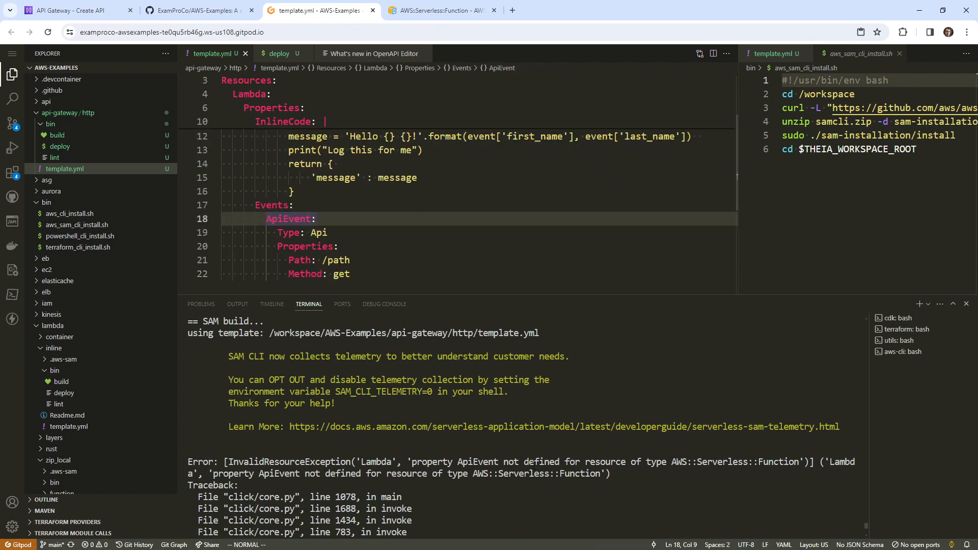
Rebuild successfully and start ./bin/deploy for the api-http-lamba-py stack
click(534, 466)
key(Up)
key(Return)
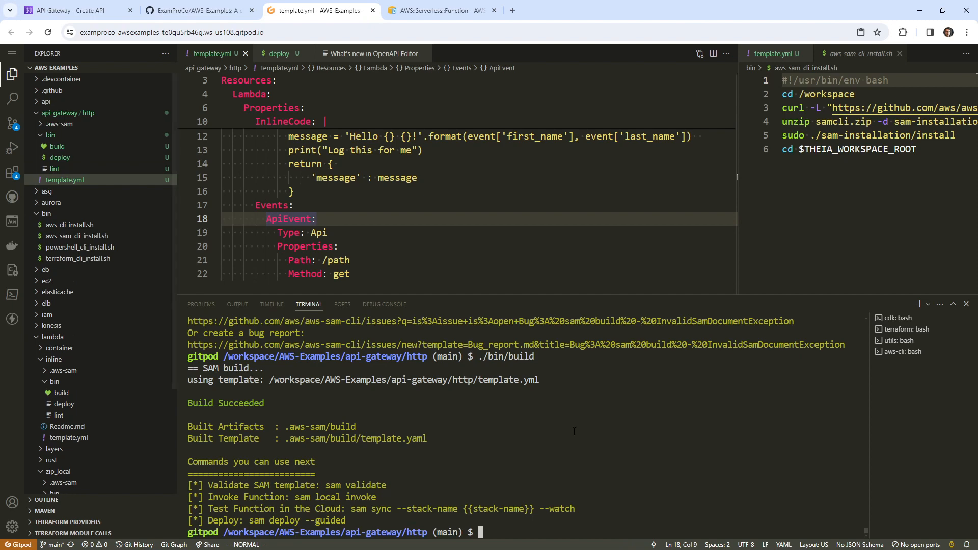
text(./bin/deploy)
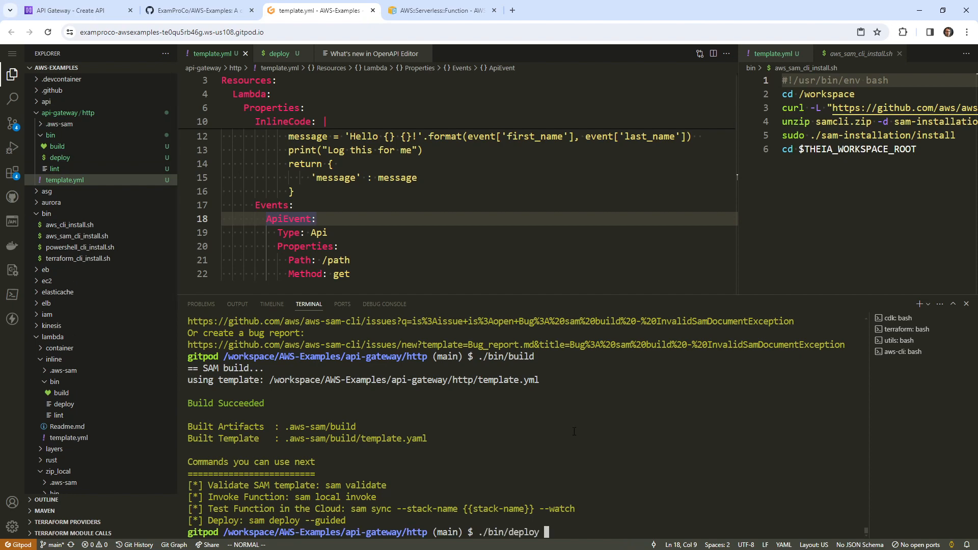
key(Return)
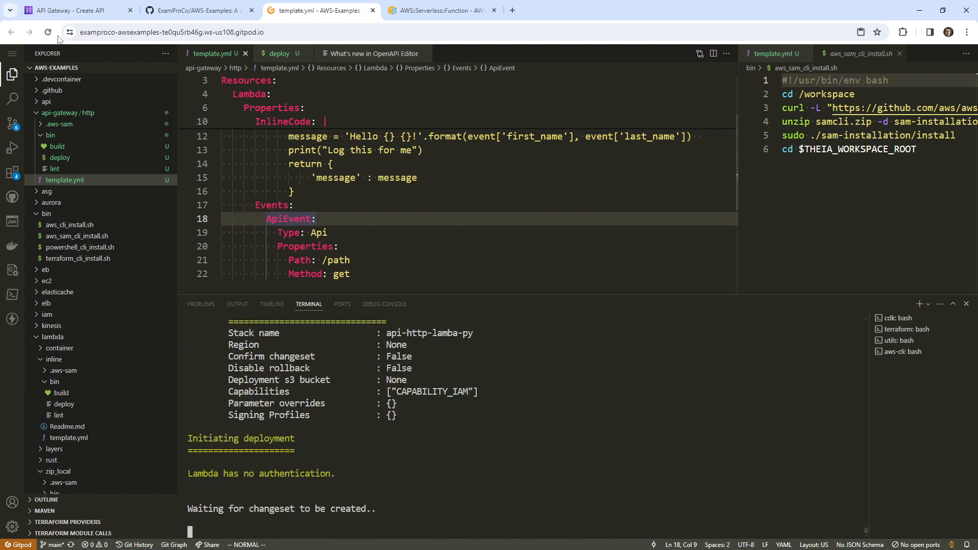
Open AWS Console Home in a new tab and move it to the front
click(73, 11)
right_click(21, 58)
click(55, 68)
drag(170, 14, 50, 15)
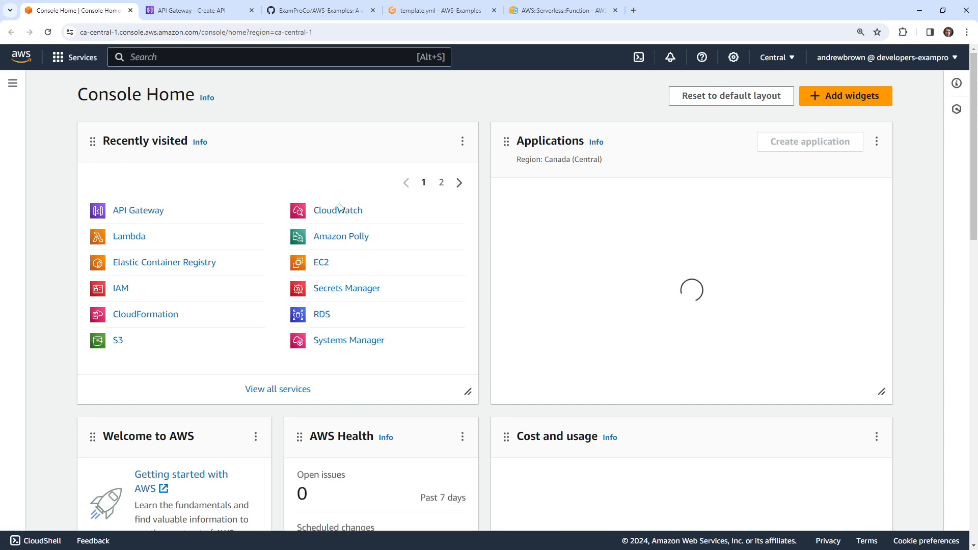
Locate the api-http-lamba-py stack's AWS::ApiGateway::RestApi resource via 'cfn' search, then view the SAM Function docs
click(192, 56)
text(cfn)
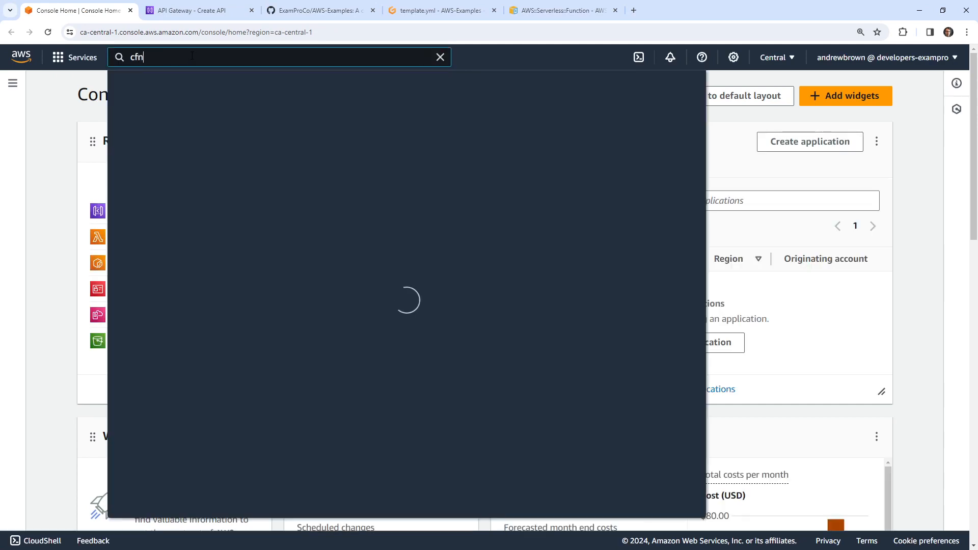
click(339, 158)
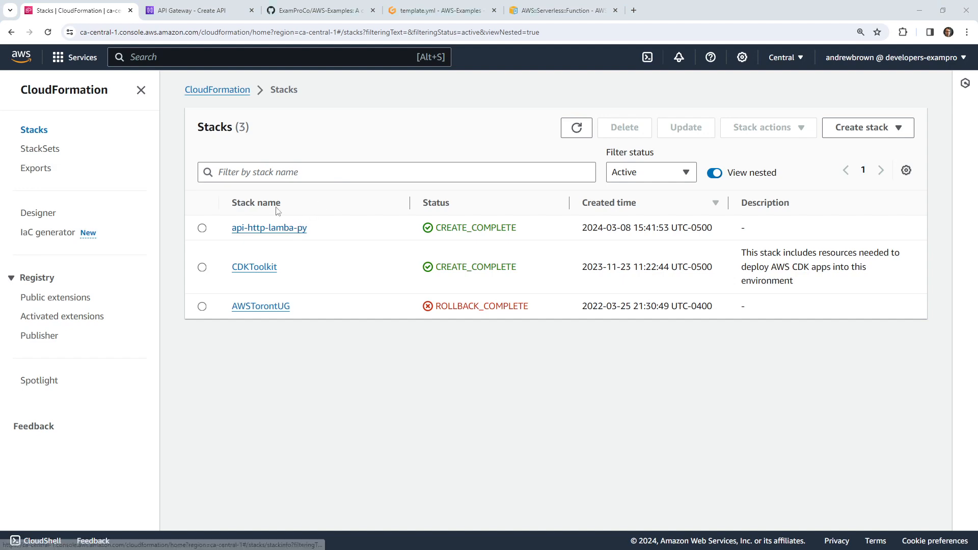
click(279, 229)
click(591, 163)
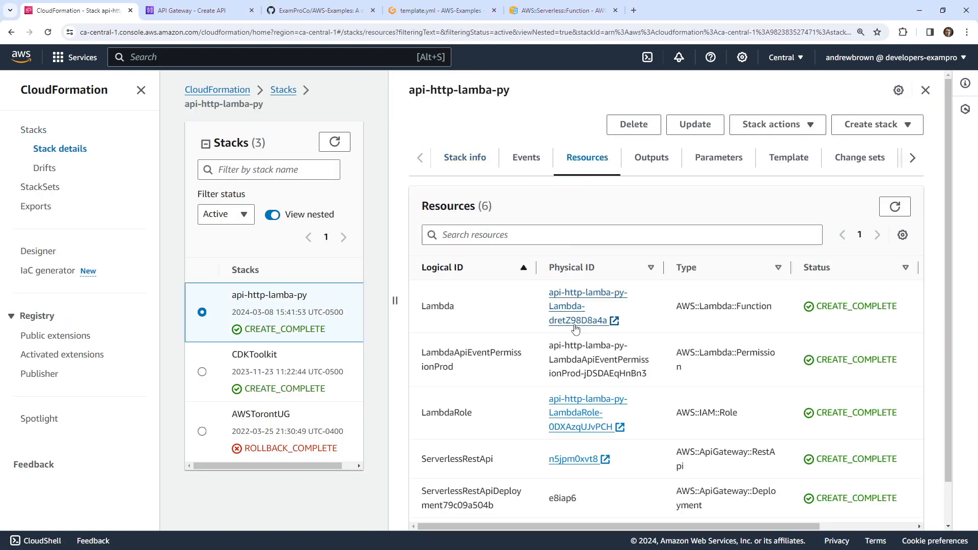
scroll(489, 286, down, 1)
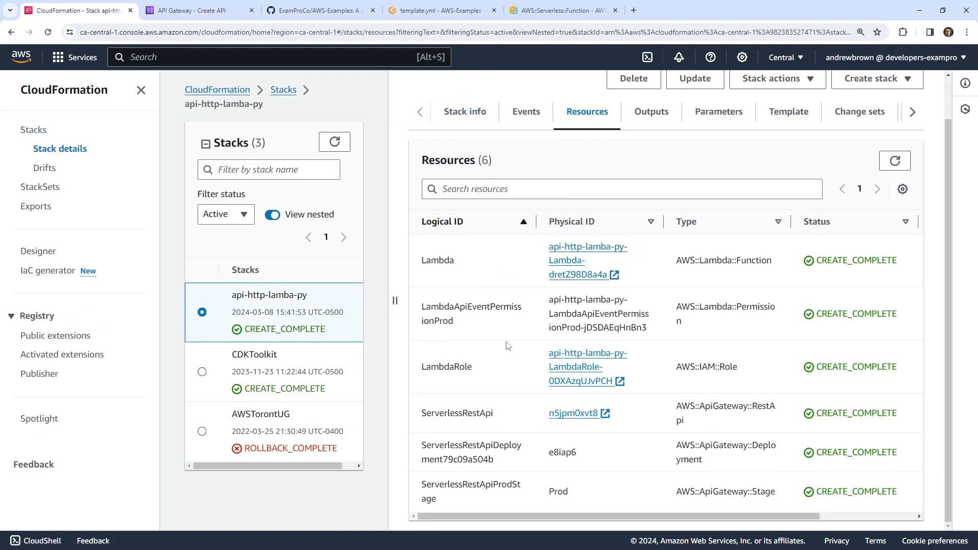
drag(704, 425, 669, 412)
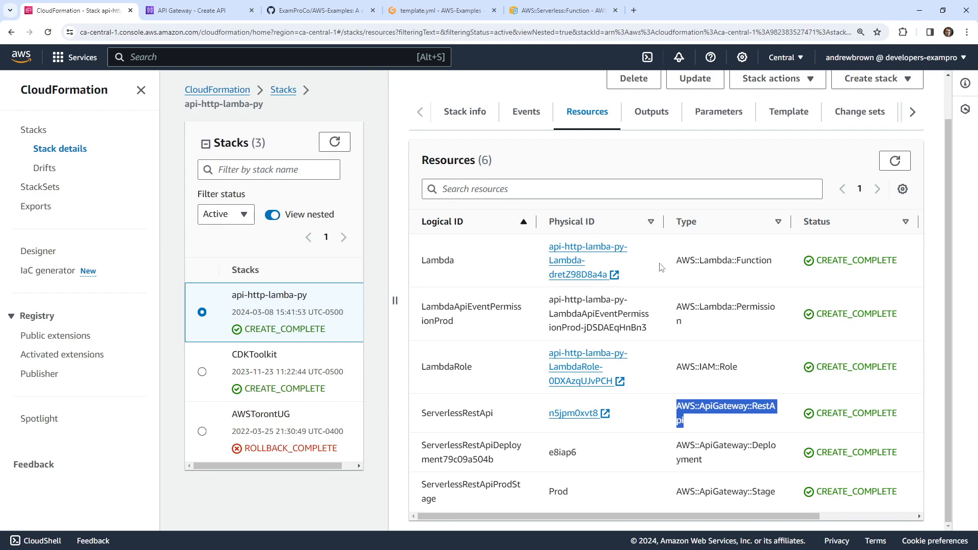
click(533, 15)
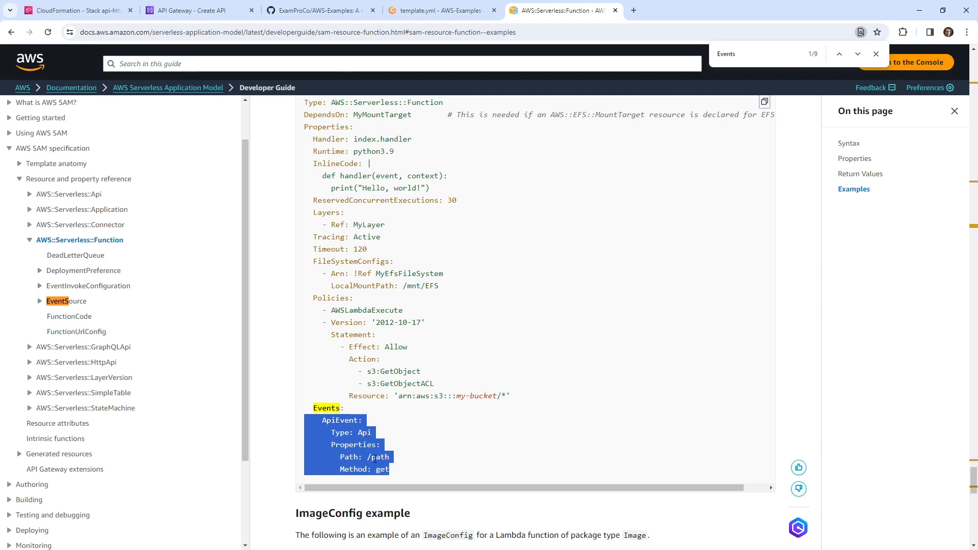
Rename the api-gateway/http folder to rest
click(441, 10)
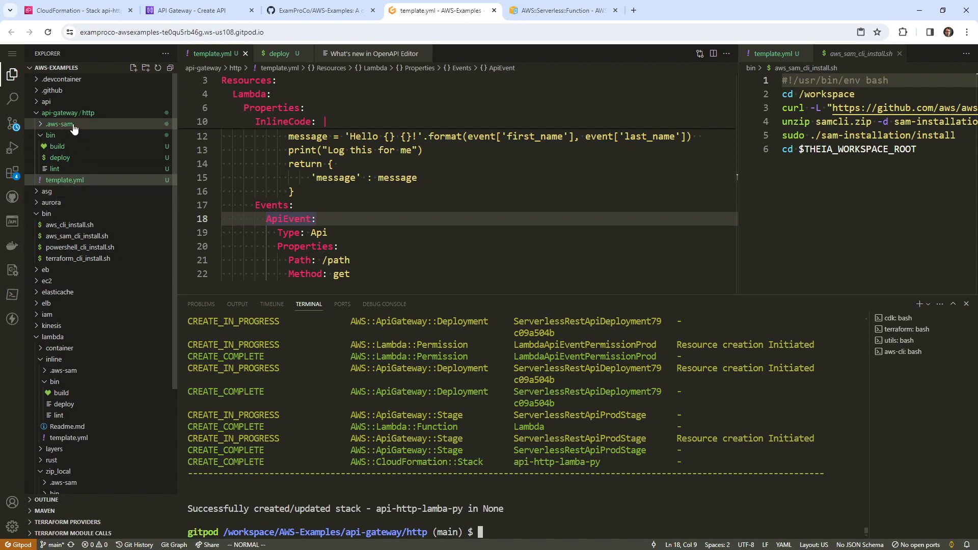
right_click(88, 113)
click(153, 361)
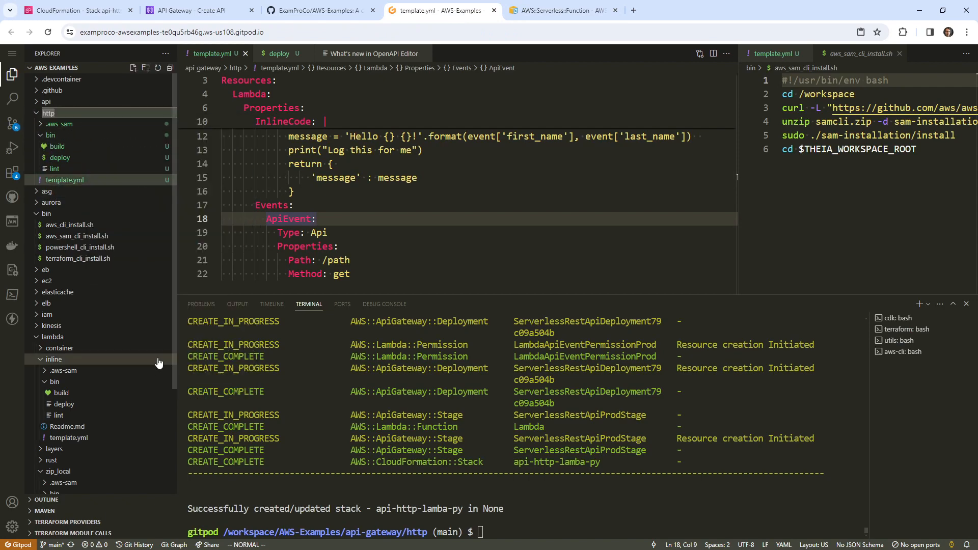
key(BackSpace)
key(BackSpace)
text(rest)
key(Return)
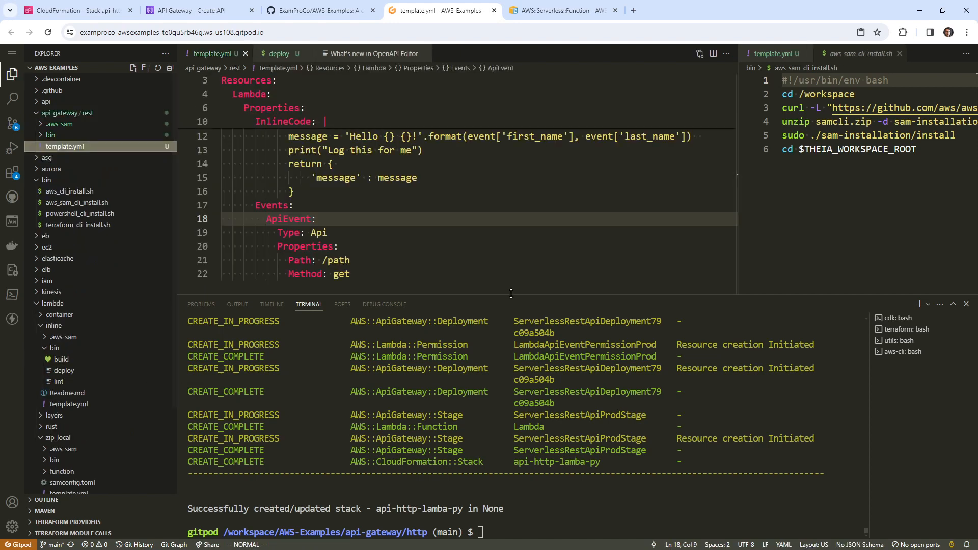
Shrink the terminal panel and go back to the CloudFormation stack resources
drag(511, 297, 511, 368)
click(431, 224)
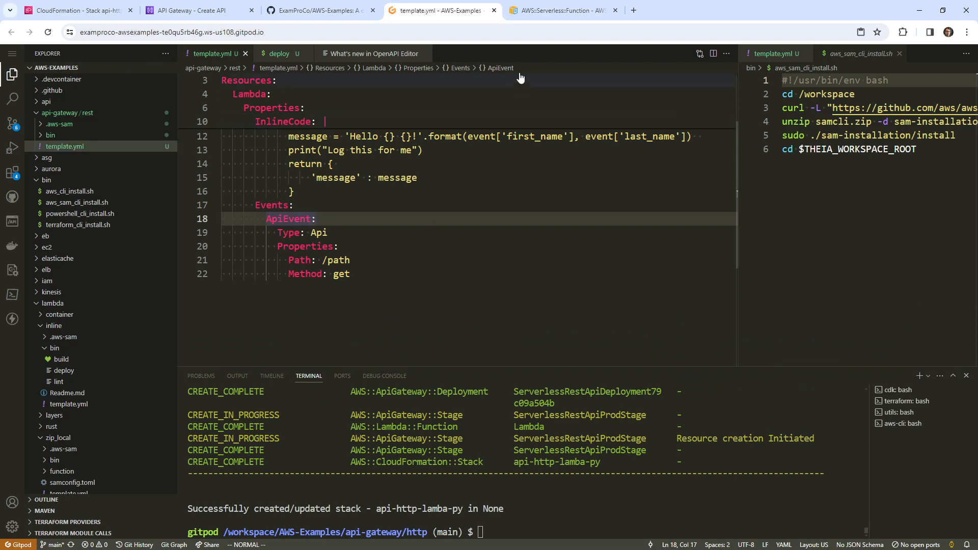
click(113, 11)
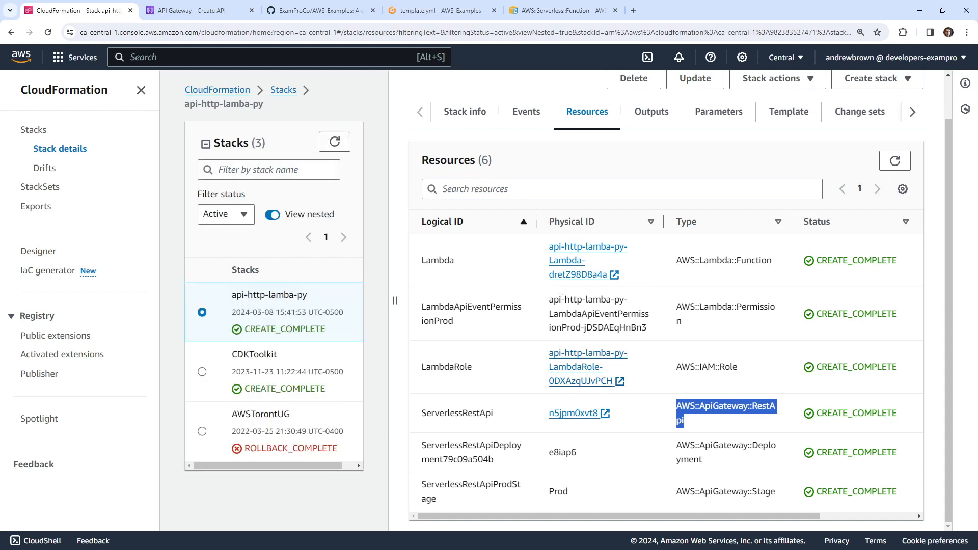
Open REST API n5jpm0xvt8 and select the GET method on /path
click(571, 413)
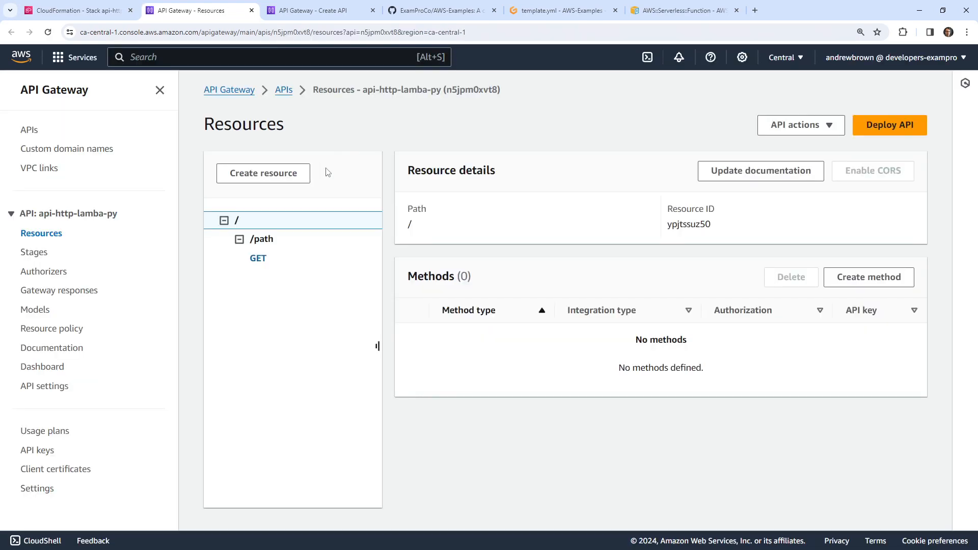
drag(385, 290, 261, 272)
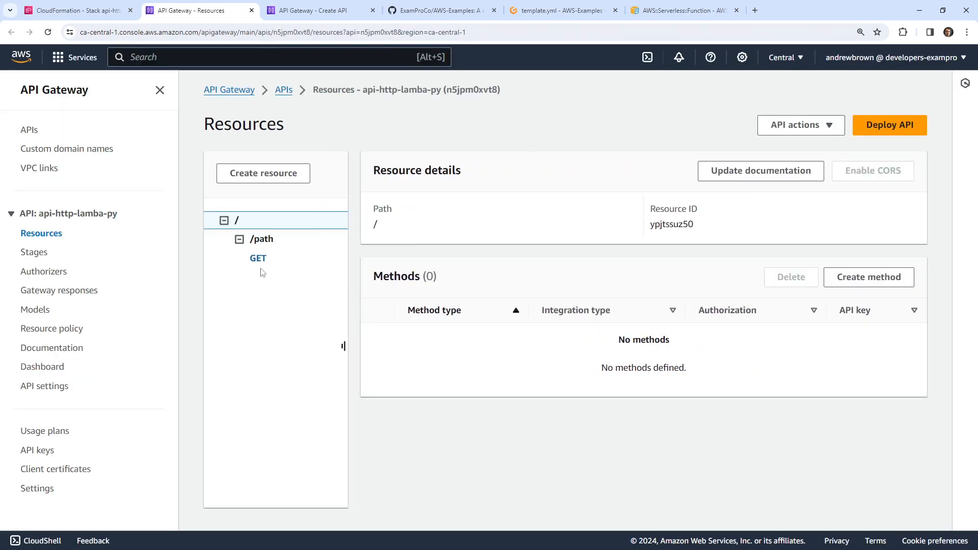
click(263, 239)
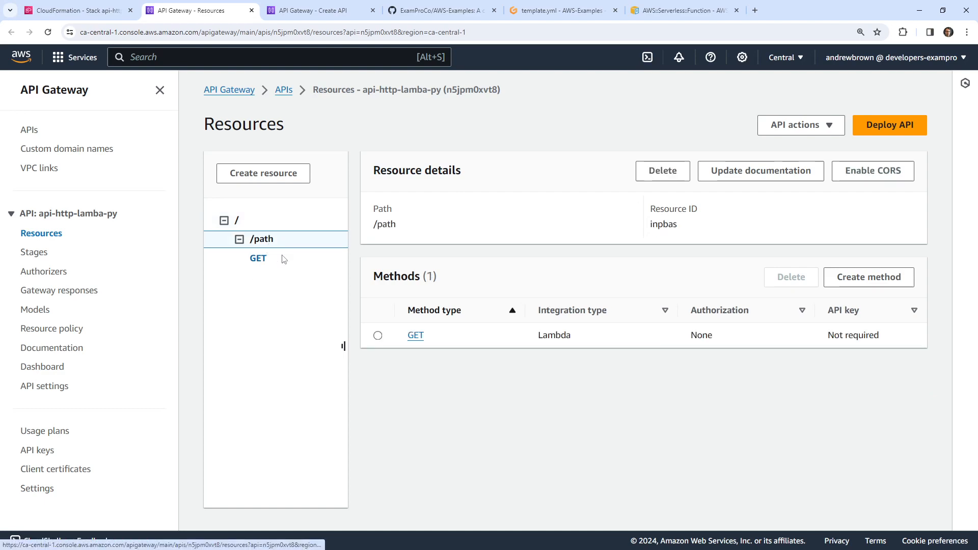
click(264, 260)
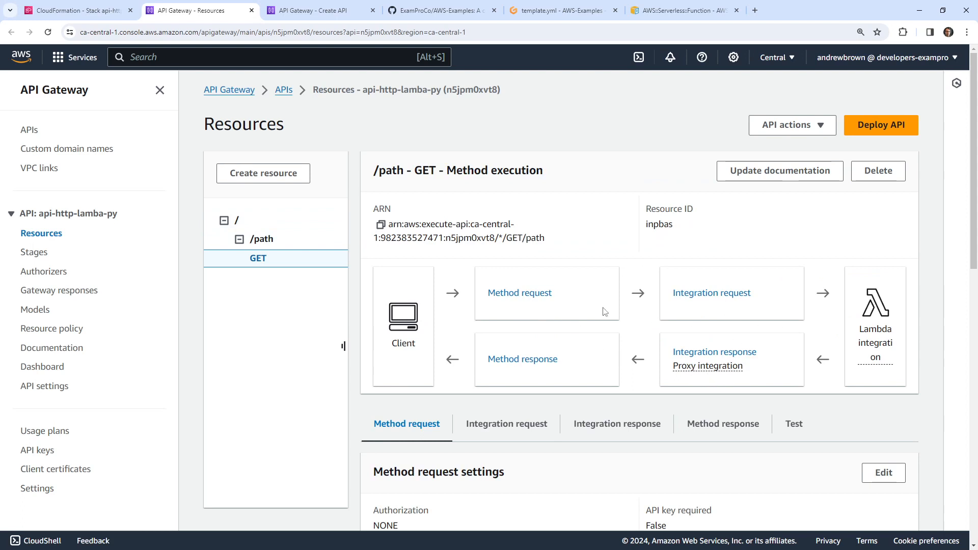
Check which Lambda function backs the GET method, then close its page
click(876, 357)
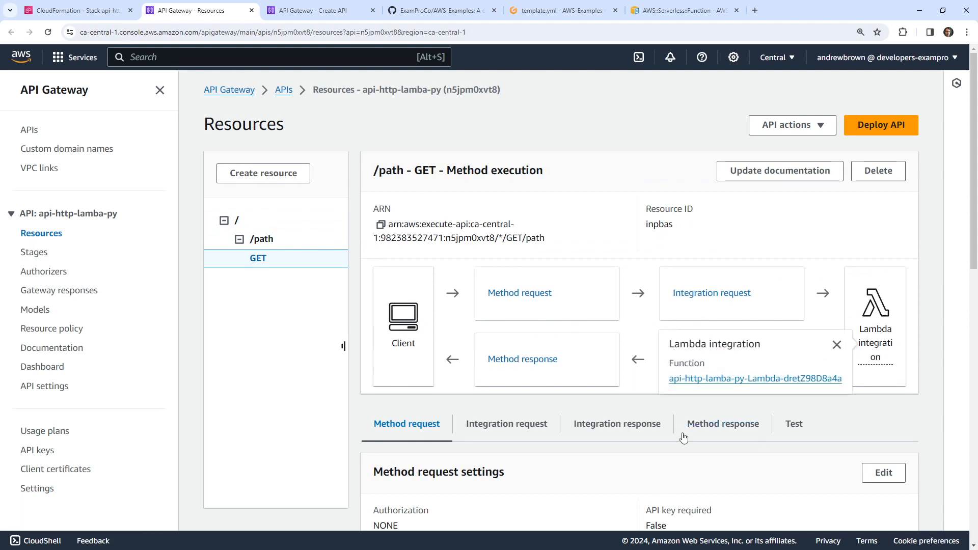
click(716, 380)
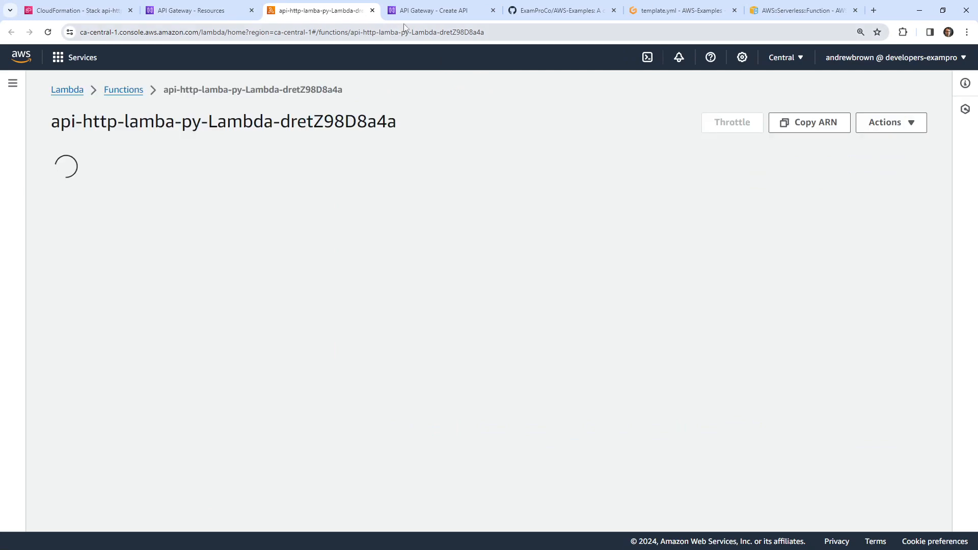
key(ctrl+w)
scroll(611, 246, down, 2)
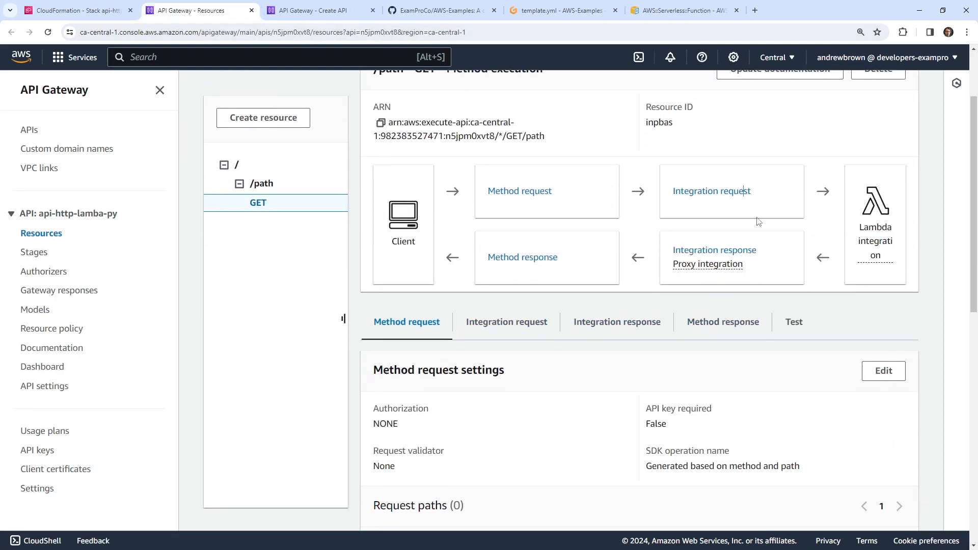
Inspect the Lambda proxy integration request, integration response and method request settings
click(732, 193)
click(726, 261)
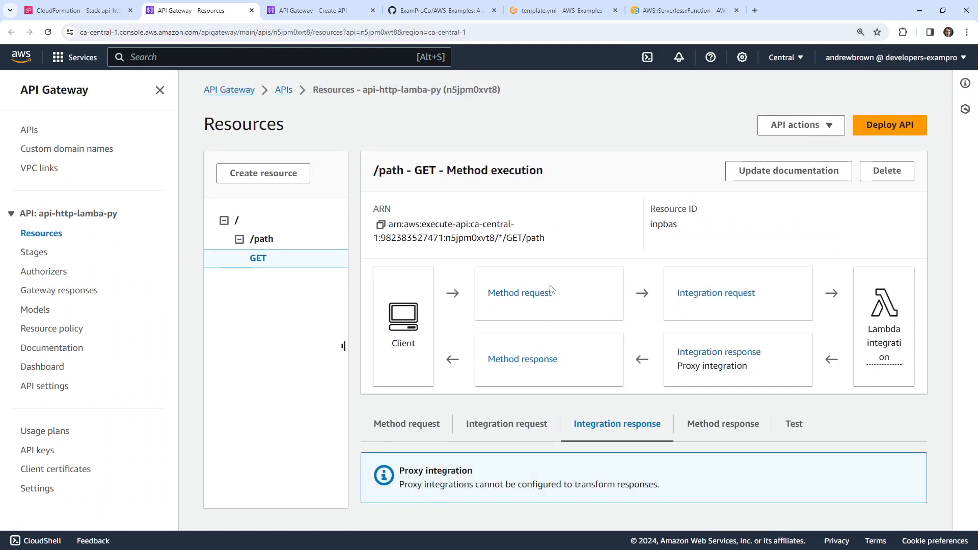
click(685, 294)
click(712, 351)
click(686, 296)
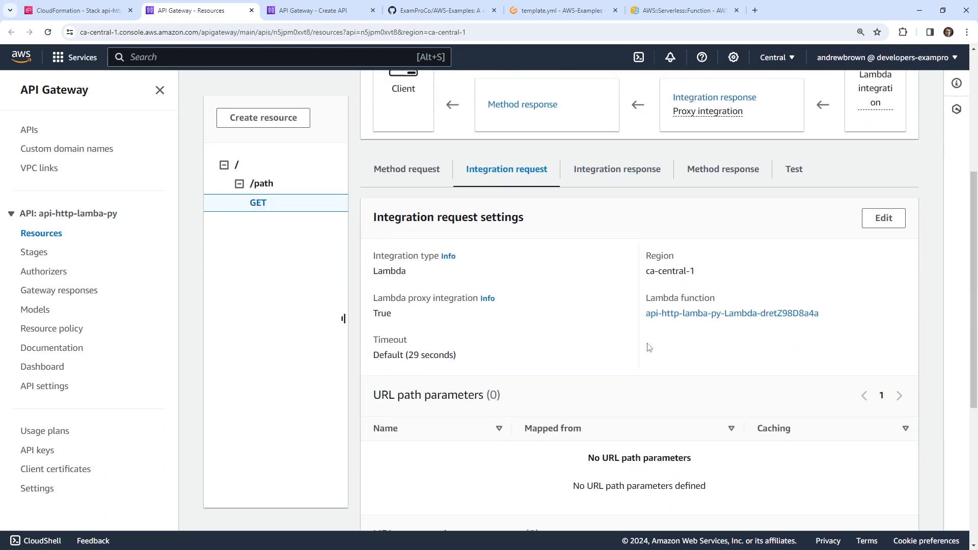
scroll(616, 410, down, 5)
scroll(616, 411, up, 8)
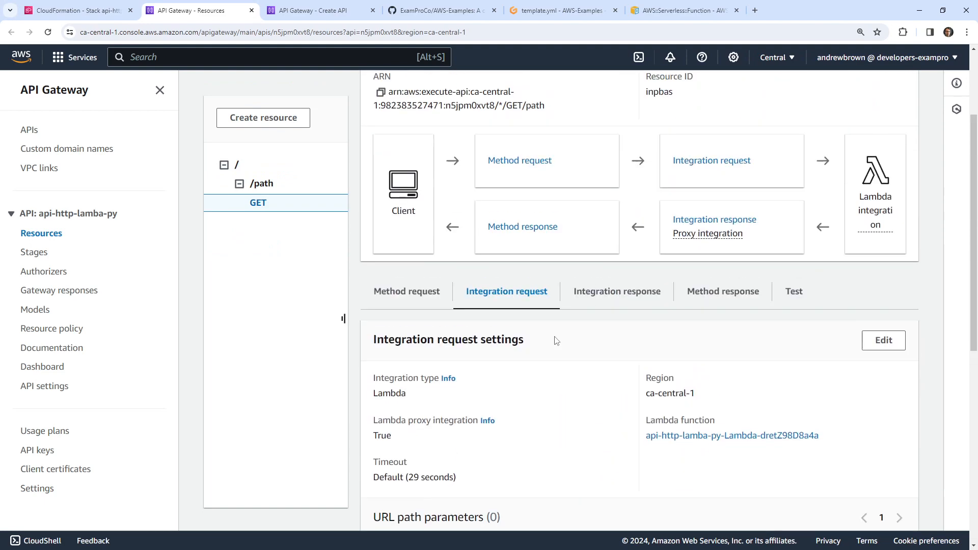
click(441, 300)
scroll(521, 350, down, 5)
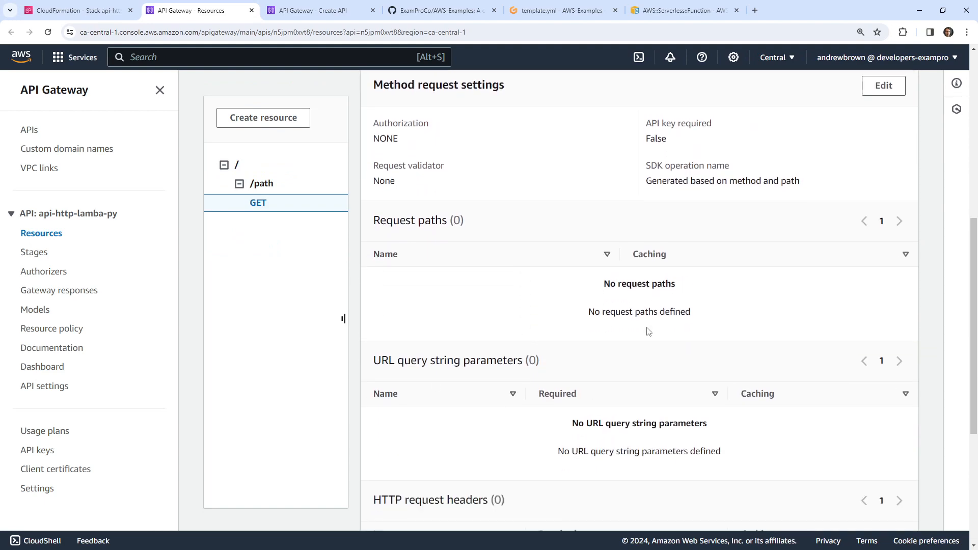
scroll(648, 331, down, 5)
scroll(601, 308, up, 12)
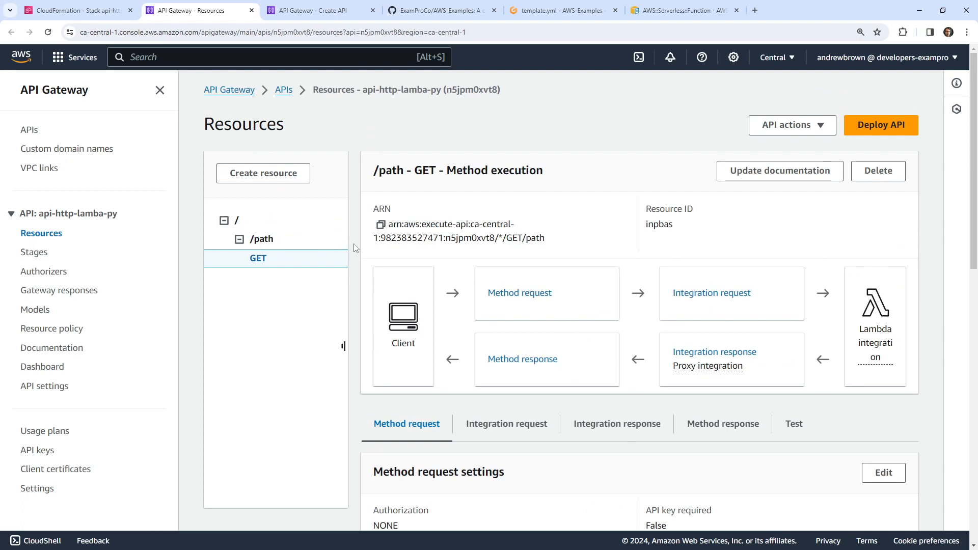
Widen the resource tree pane and glance at the API actions list
drag(354, 242, 364, 242)
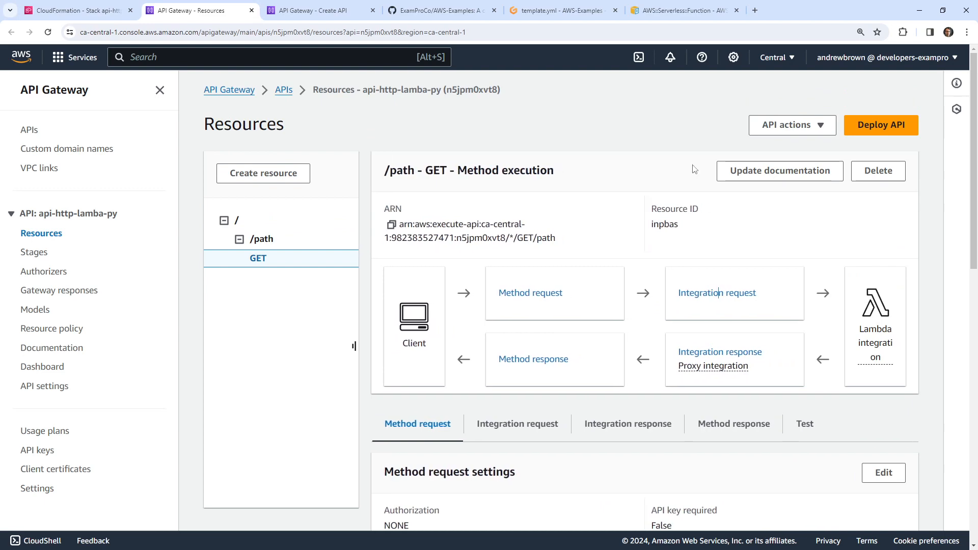
click(800, 128)
click(801, 129)
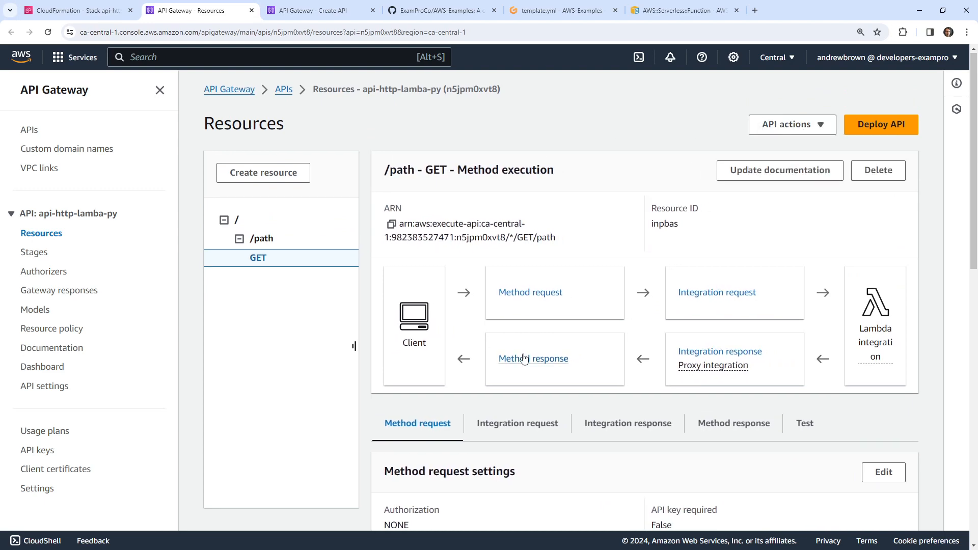
scroll(513, 357, down, 5)
scroll(513, 352, up, 1)
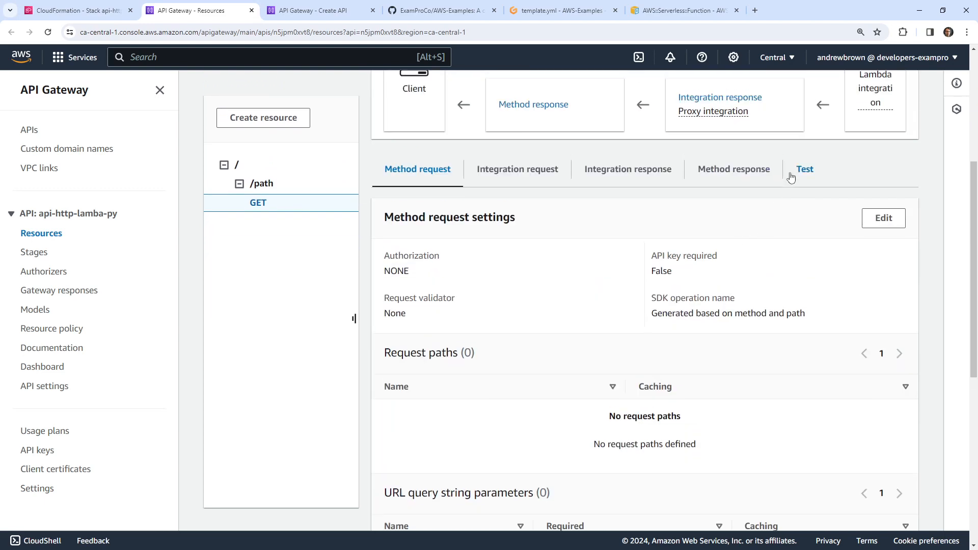
click(790, 175)
click(519, 316)
text(f)
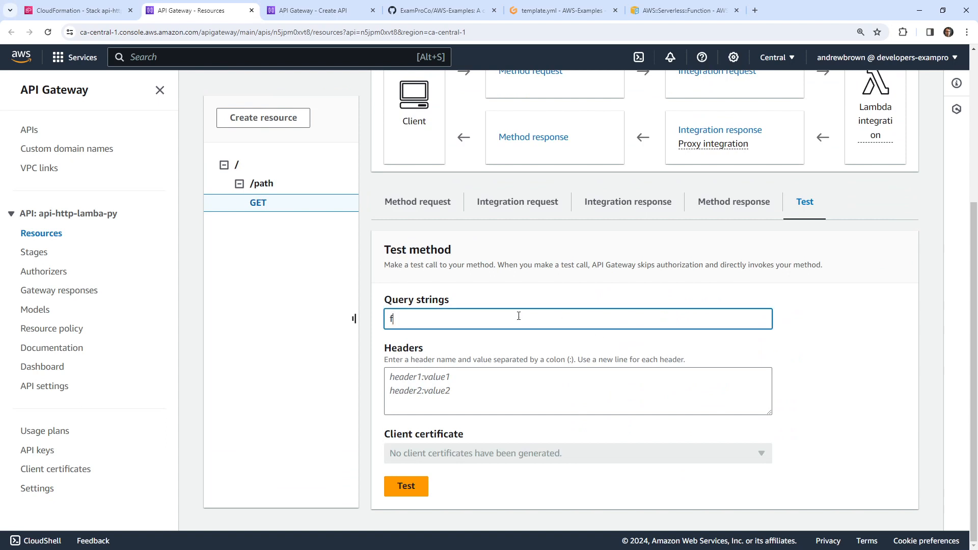
text(irst_name=)
key(ctrl+a)
key(BackSpace)
text(first_name)
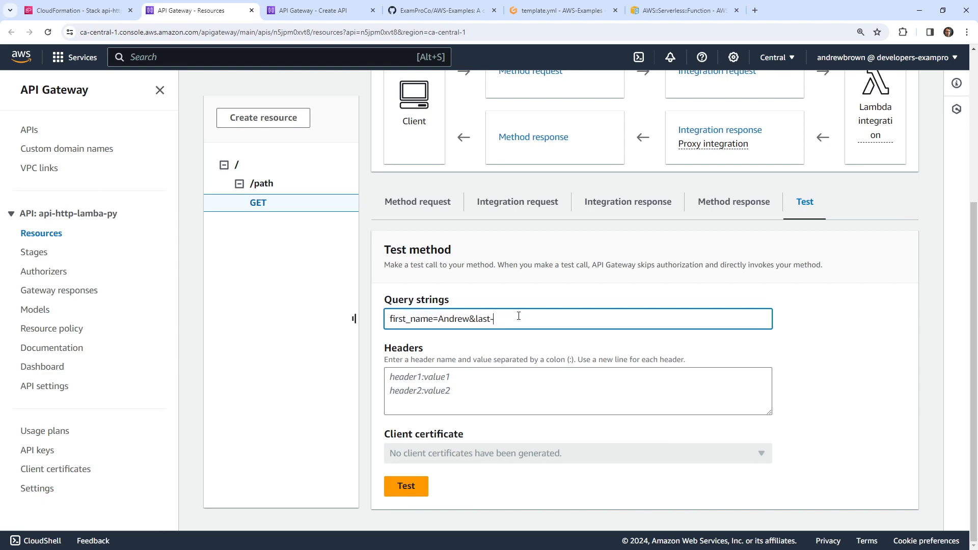
click(402, 490)
scroll(459, 270, down, 7)
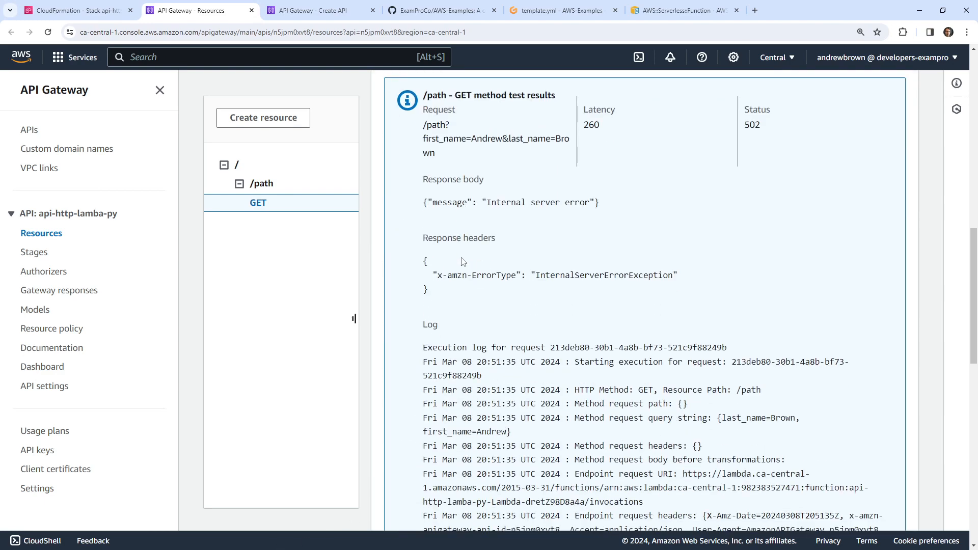
scroll(487, 234, down, 7)
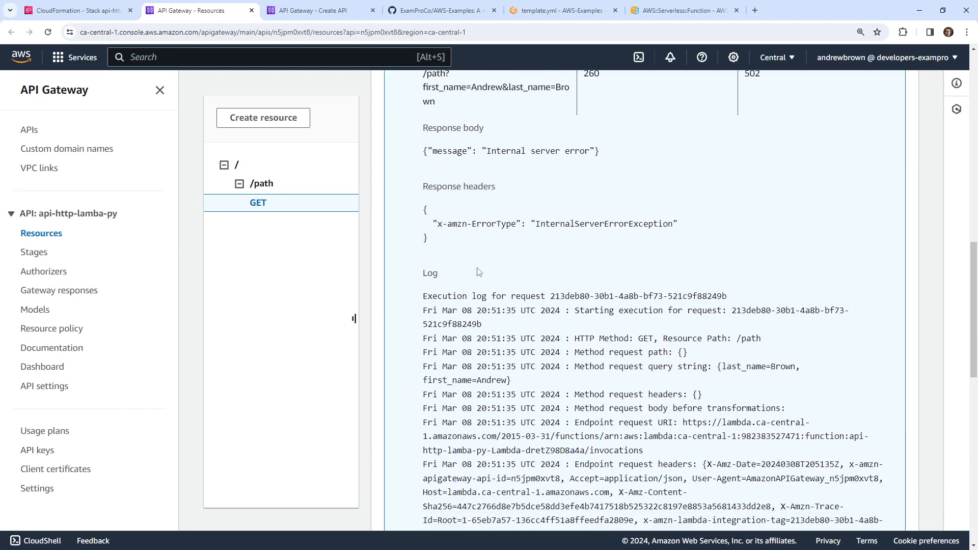
scroll(477, 226, up, 9)
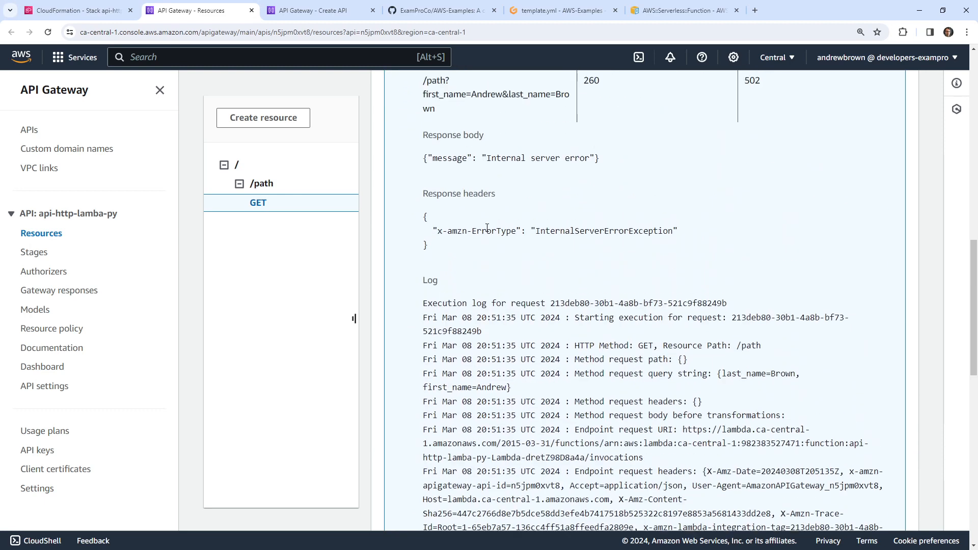
scroll(486, 204, up, 3)
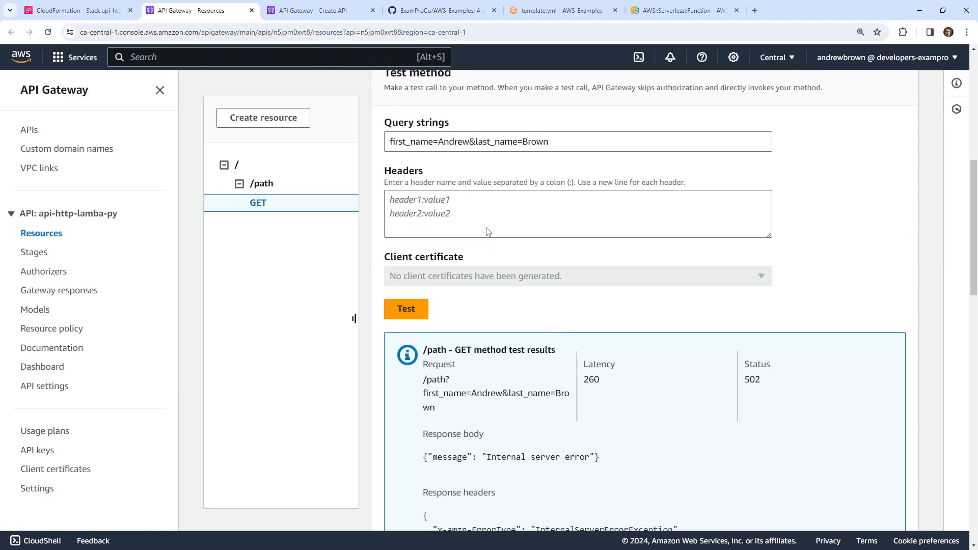
Search for 'lambda proxy python example' and open the AWS Hello World Lambda proxy tutorial
click(755, 10)
text(lambda proxy )
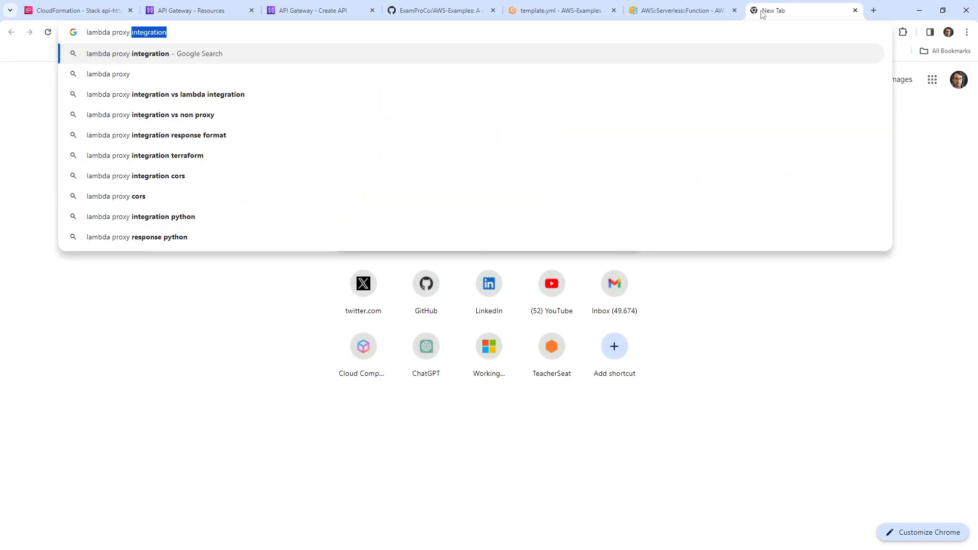
text(python example)
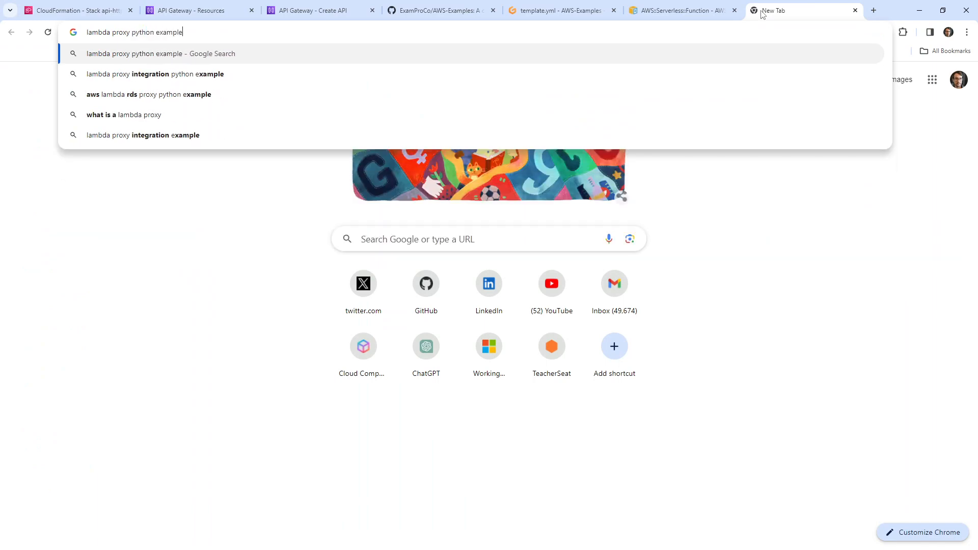
key(Return)
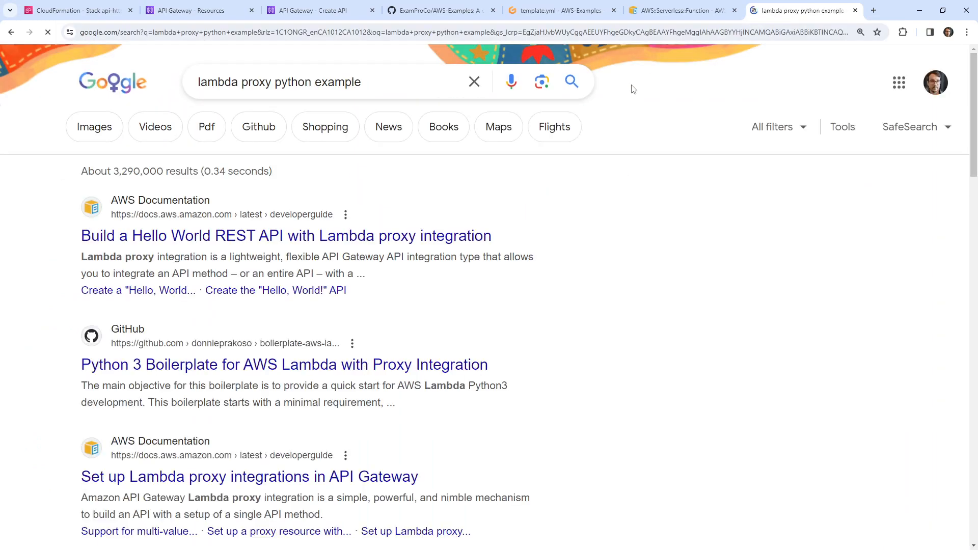
click(448, 234)
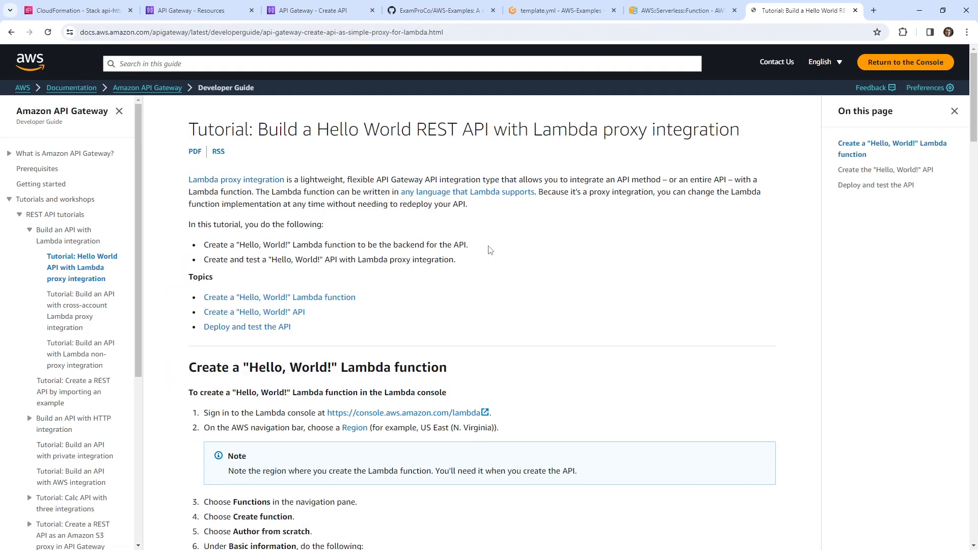
Highlight event['queryStringParameters'] in the tutorial's Python handler code
scroll(484, 235, down, 7)
scroll(482, 220, down, 2)
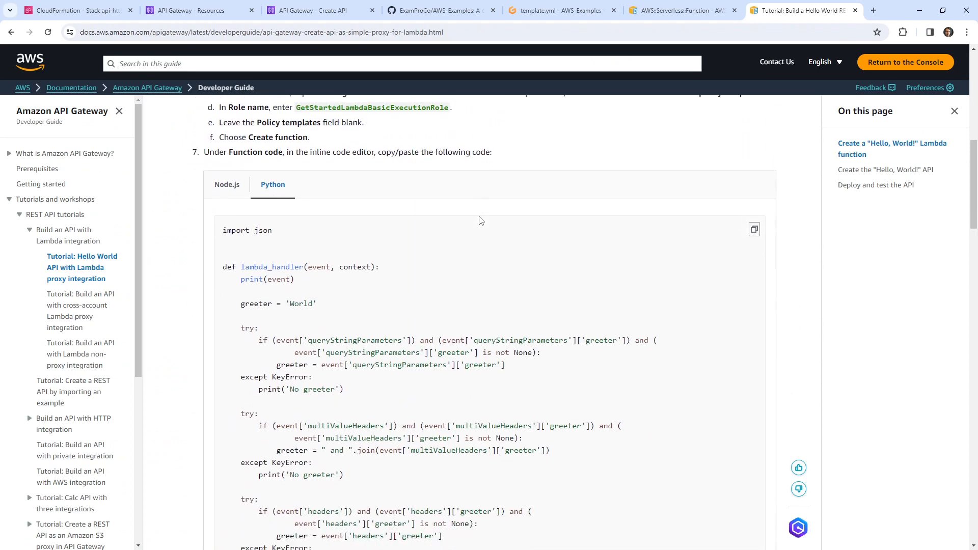
scroll(482, 221, down, 1)
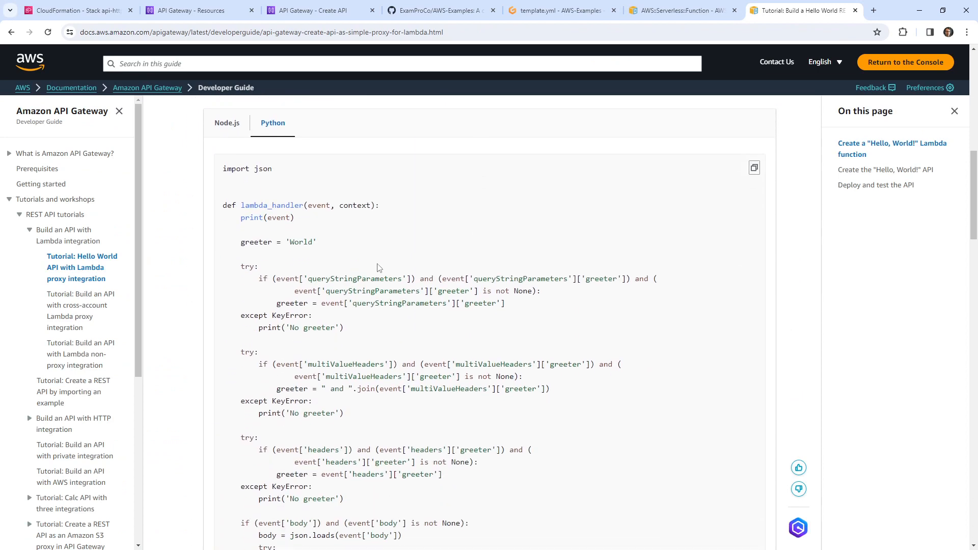
drag(283, 282, 412, 279)
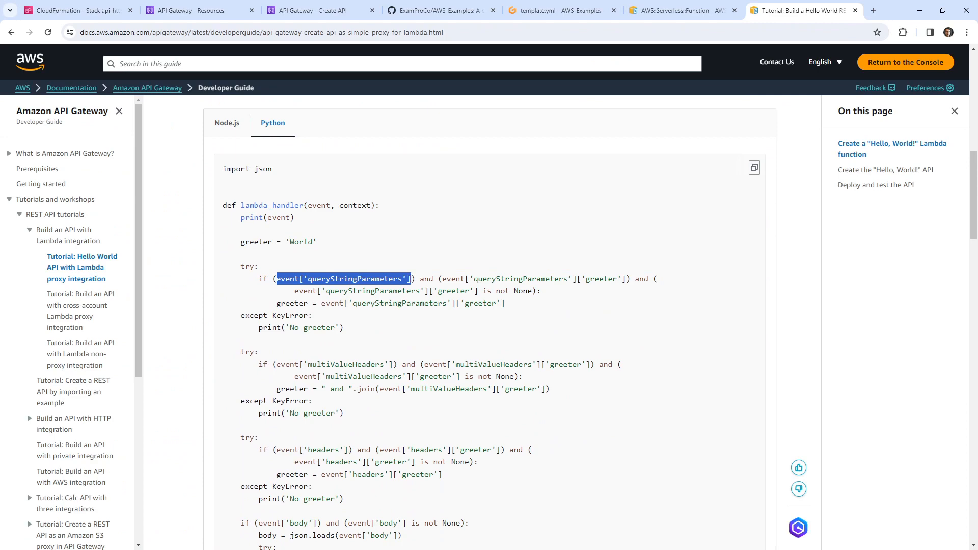
key(ctrl+2)
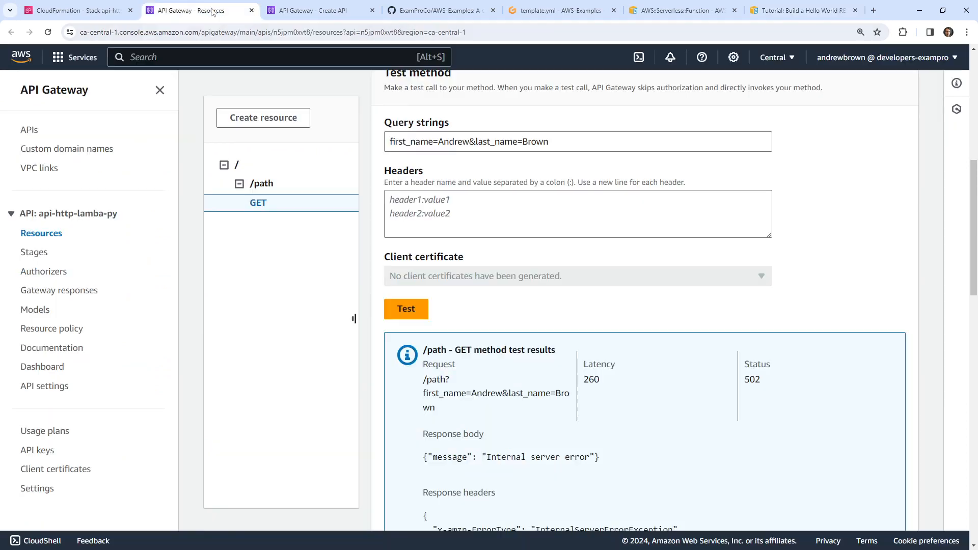
Prefix first_name on template.yml line 12 with event['queryStringParameters']
key(ctrl+3)
key(ctrl+1)
click(541, 11)
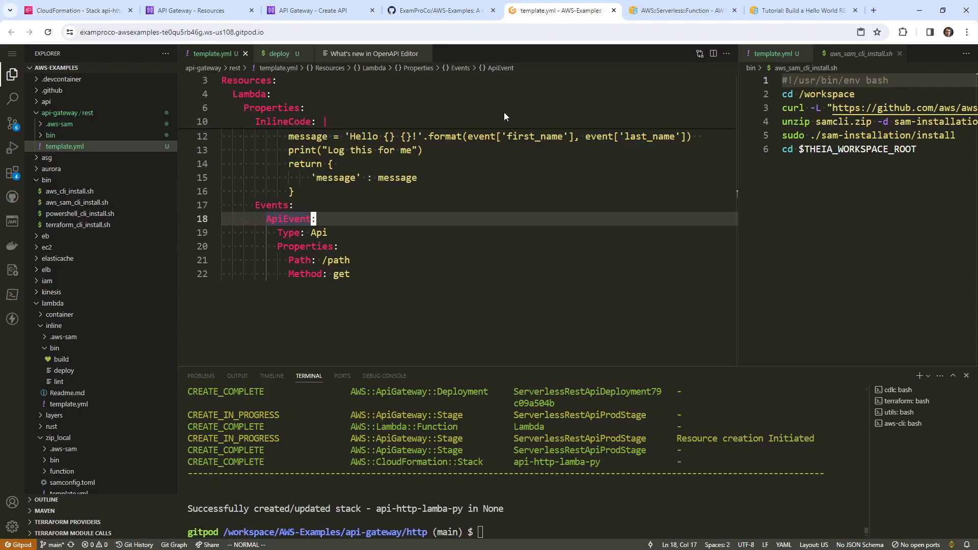
click(461, 250)
scroll(461, 253, up, 2)
click(498, 231)
click(504, 232)
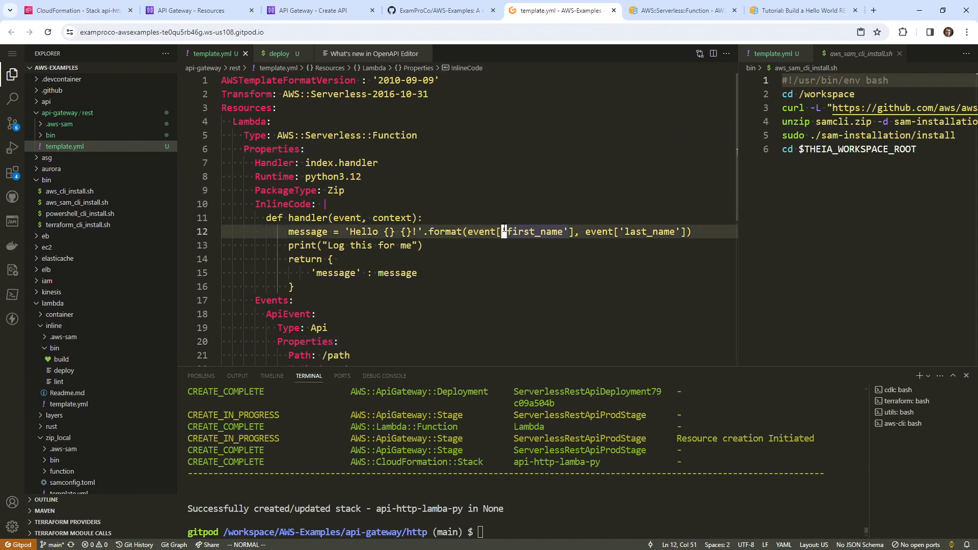
key(i)
text('queryStringParameters'][)
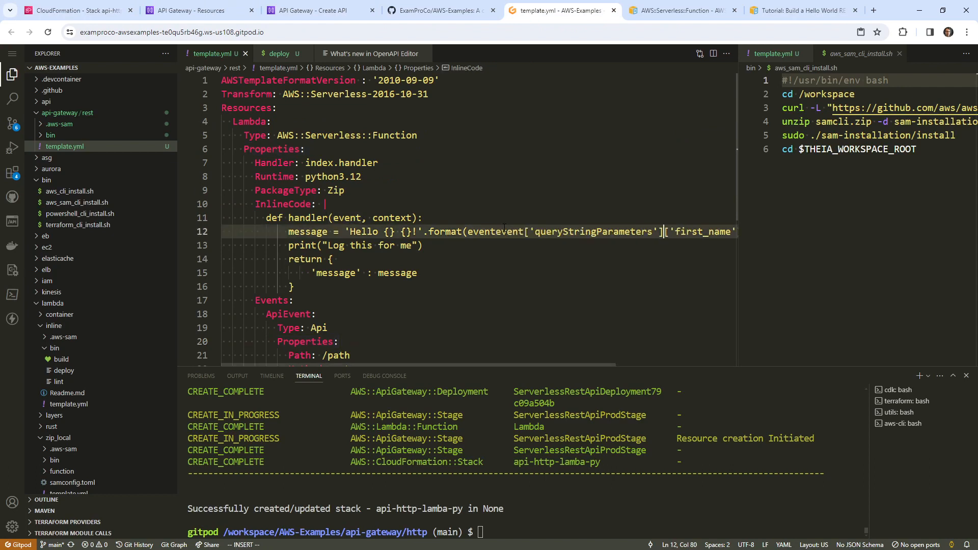
key(Escape)
key(u)
key(i)
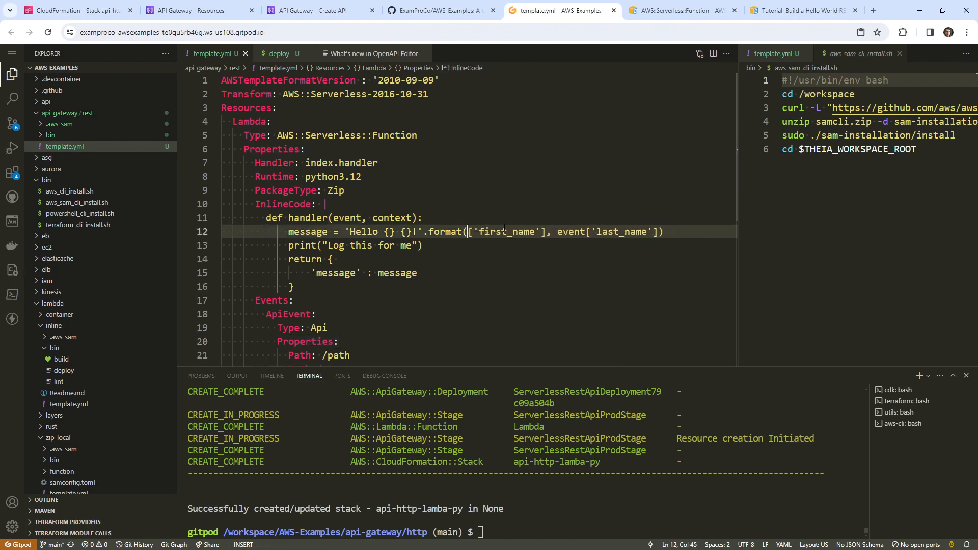
text('queryStringParameters'][)
key(Escape)
Copy the event['queryStringParameters'] lookup and paste it before last_name on line 12
key(l)
key(l)
key(l)
key(l)
key(l)
key(l)
key(l)
key(l)
key(l)
key(l)
key(l)
key(l)
key(l)
key(l)
key(l)
key(l)
key(l)
key(l)
key(l)
key(l)
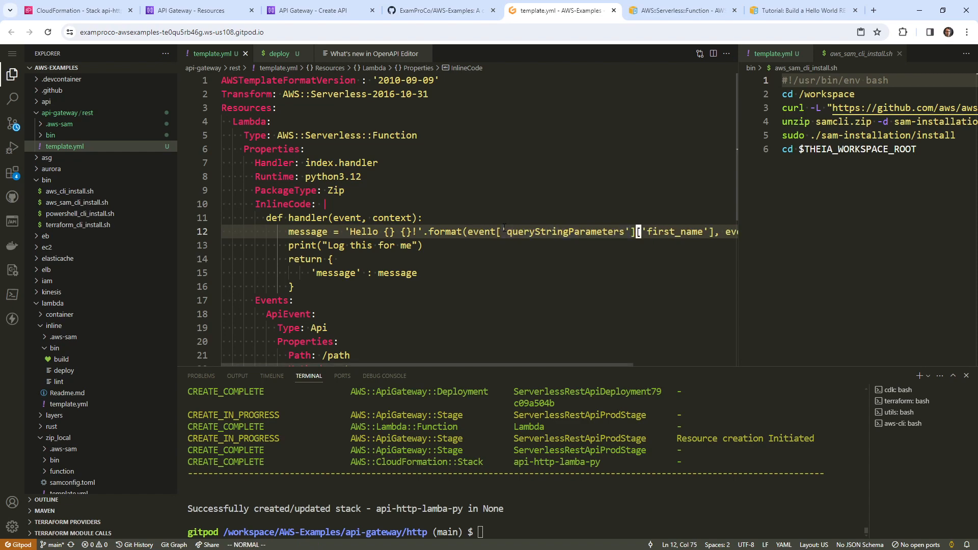
key(h)
key(h)
key(h)
key(h)
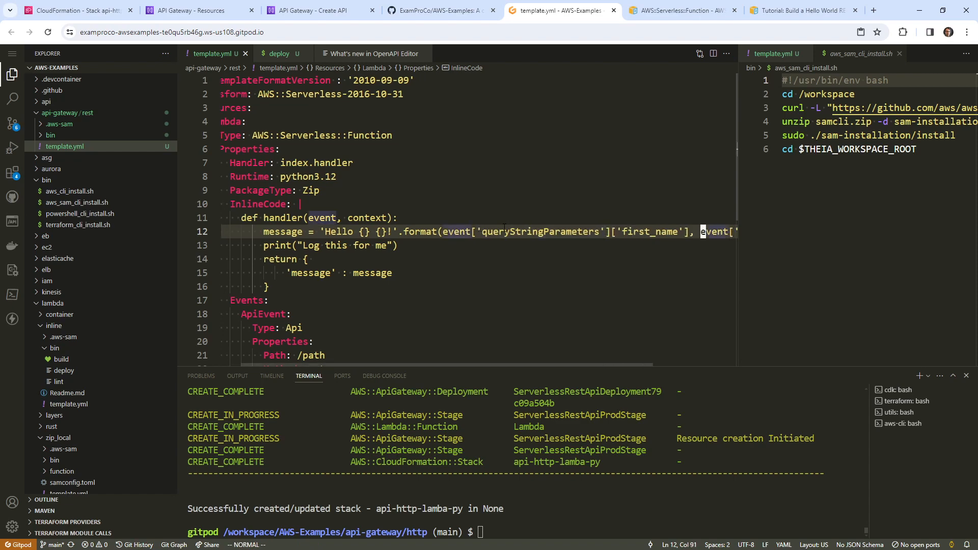
key(i)
key(ctrl+b)
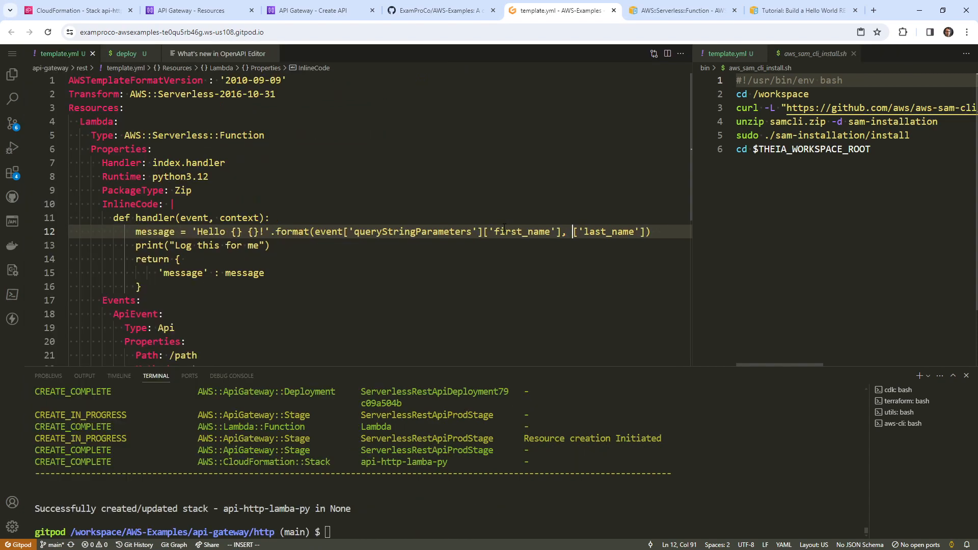
key(Escape)
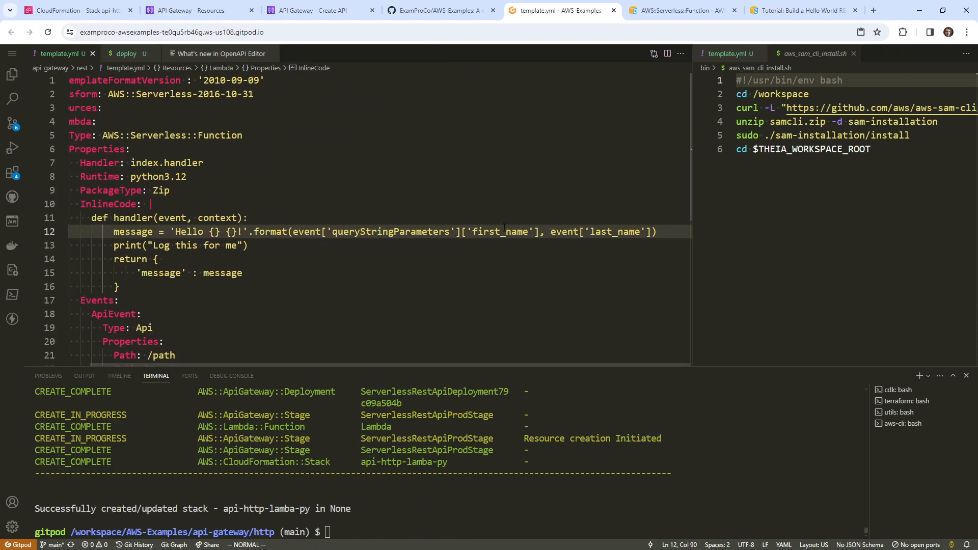
drag(293, 232, 461, 232)
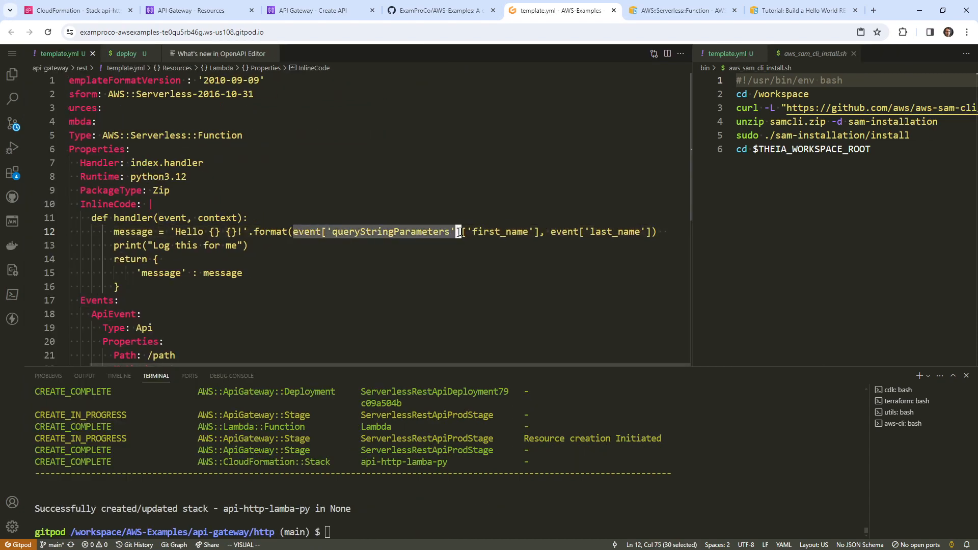
key(ctrl+c)
click(559, 232)
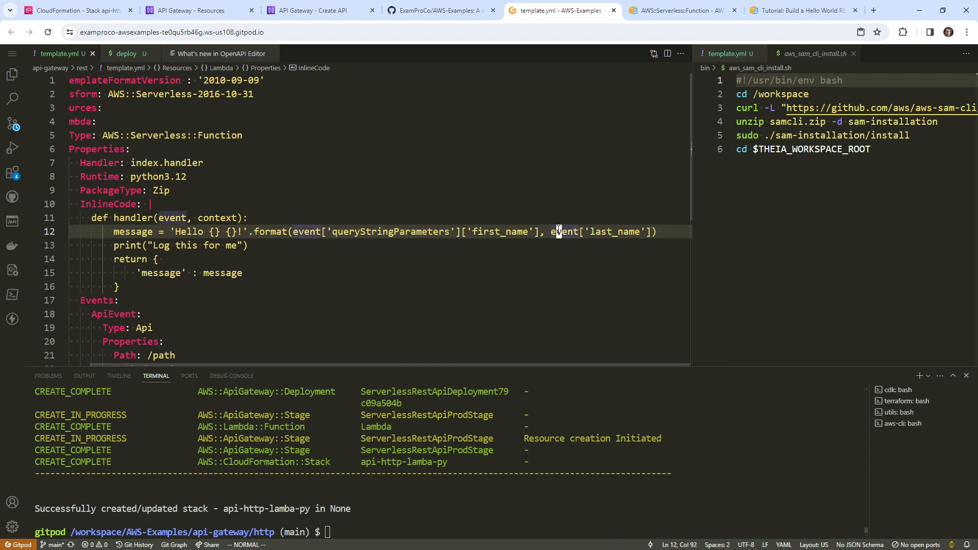
key(i)
key(BackSpace)
key(BackSpace)
key(ctrl+v)
key(Escape)
key(Right)
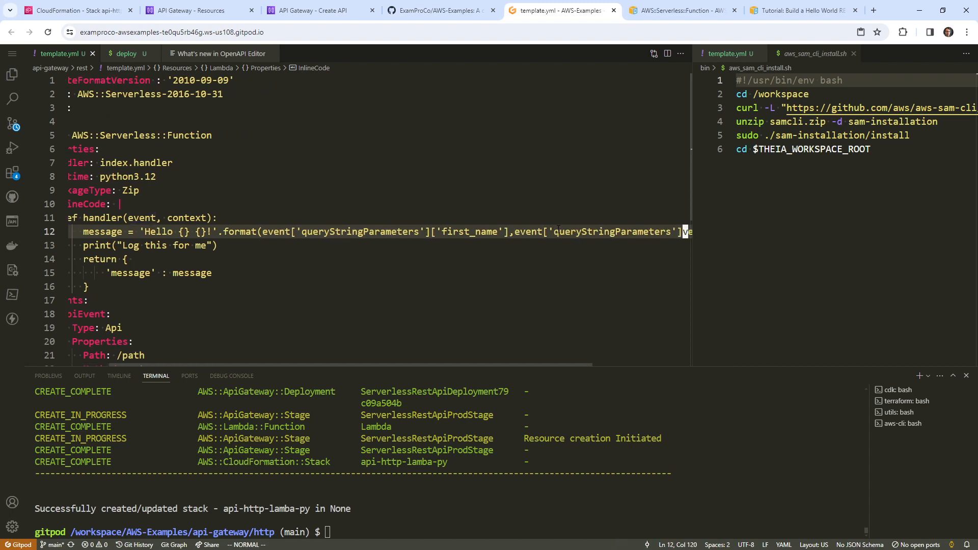
Delete the leftover event characters, then review the GET /path test log in API Gateway
key(x)
key(x)
key(x)
key(x)
click(780, 10)
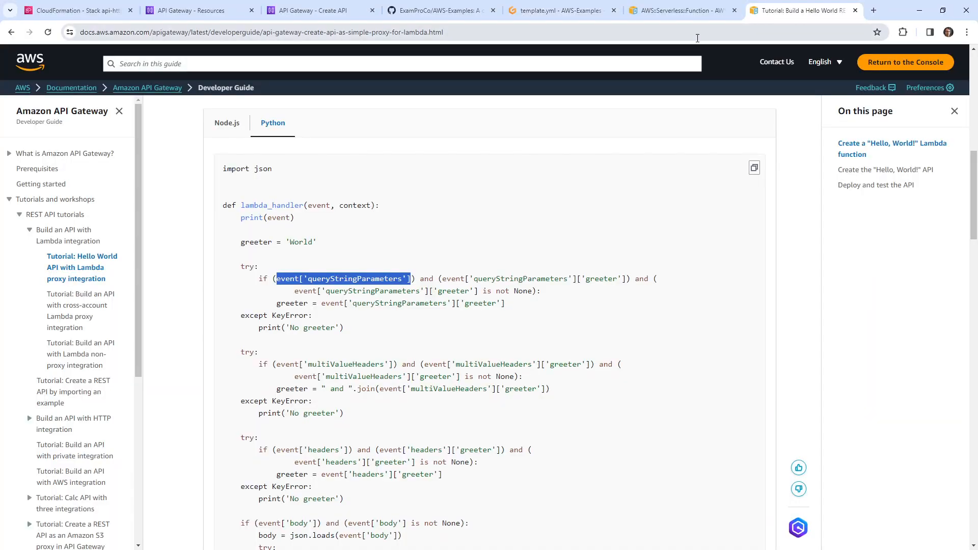
click(204, 11)
click(312, 14)
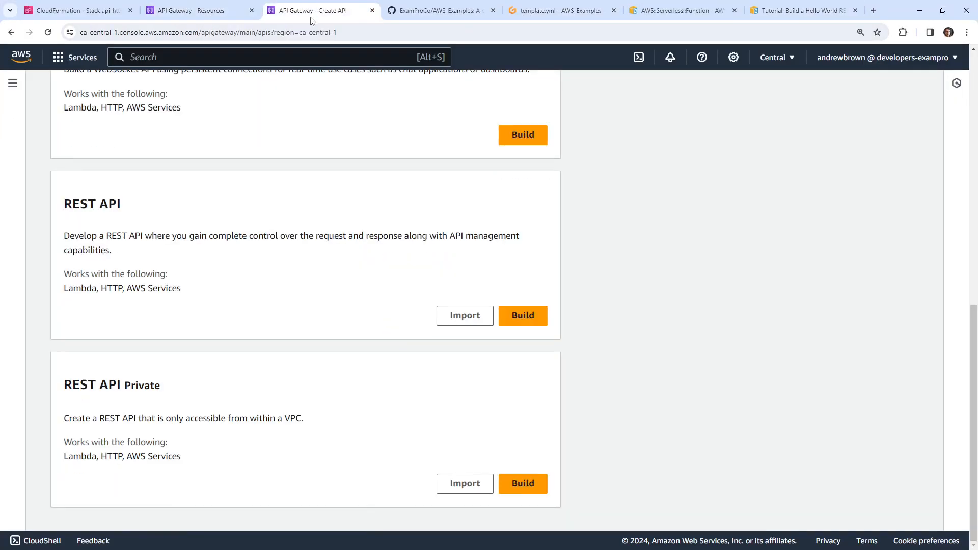
click(204, 11)
scroll(585, 382, down, 4)
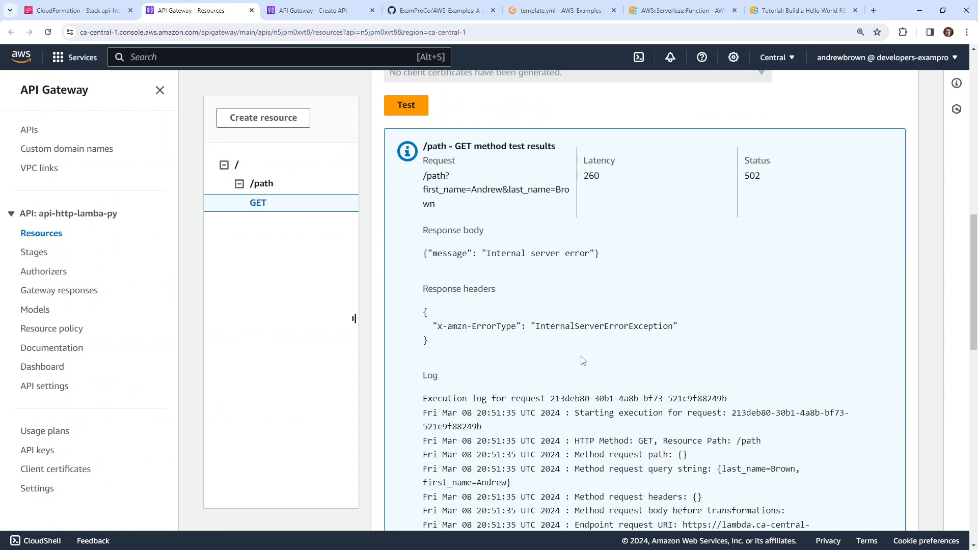
scroll(508, 313, down, 2)
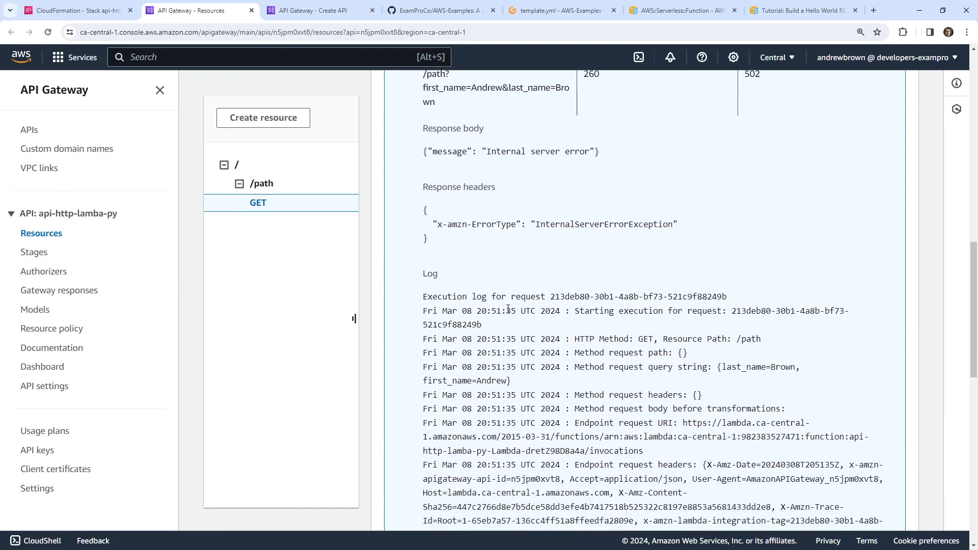
scroll(507, 309, down, 7)
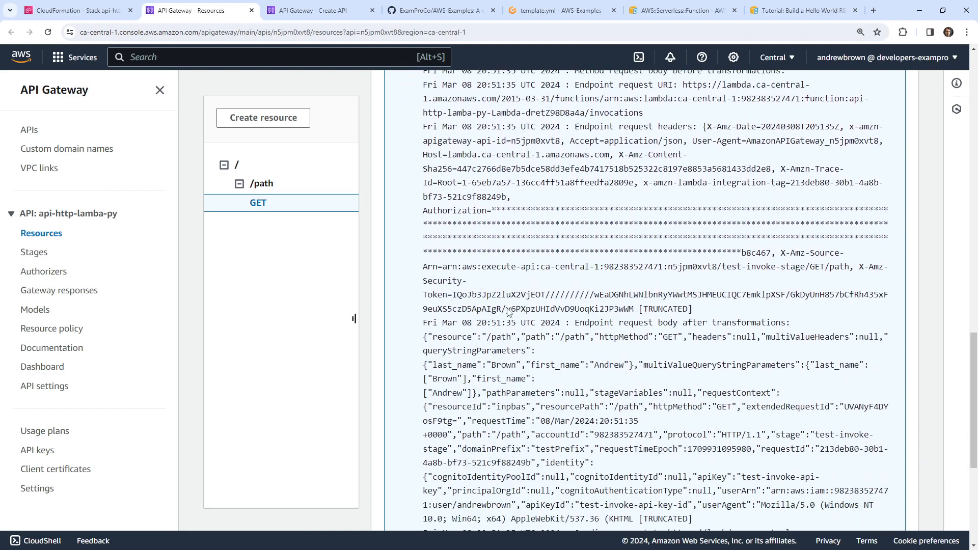
scroll(508, 312, down, 5)
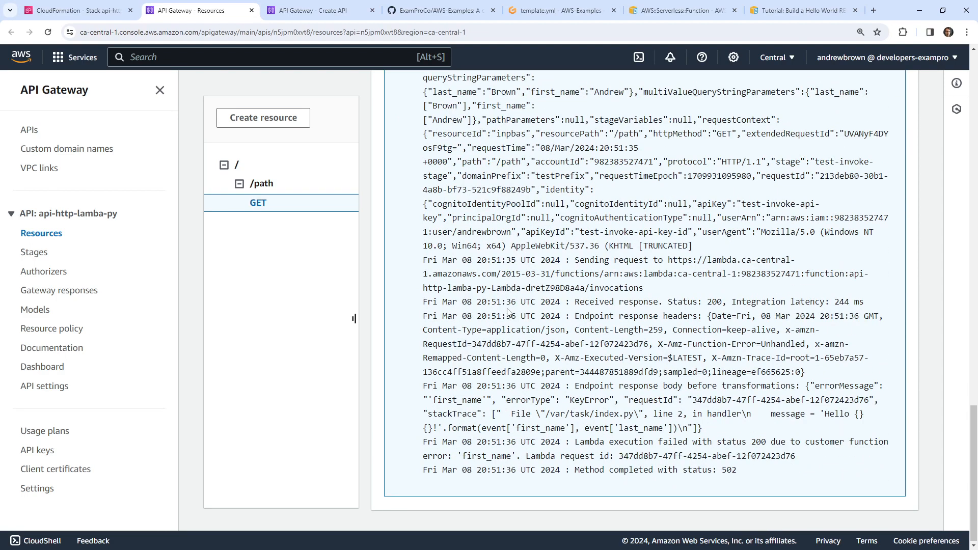
scroll(531, 314, up, 1)
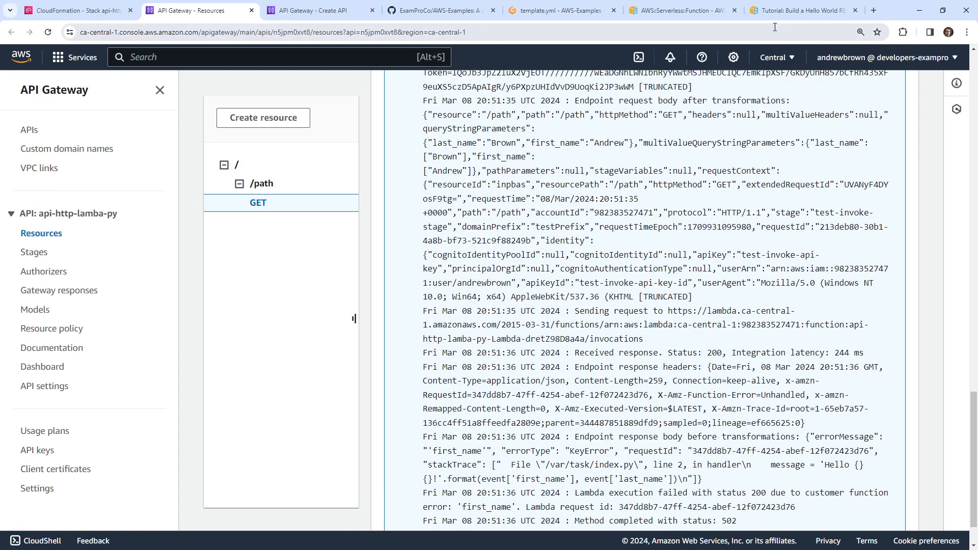
Copy the Hello World tutorial's res response block through return res
click(770, 15)
scroll(467, 301, down, 5)
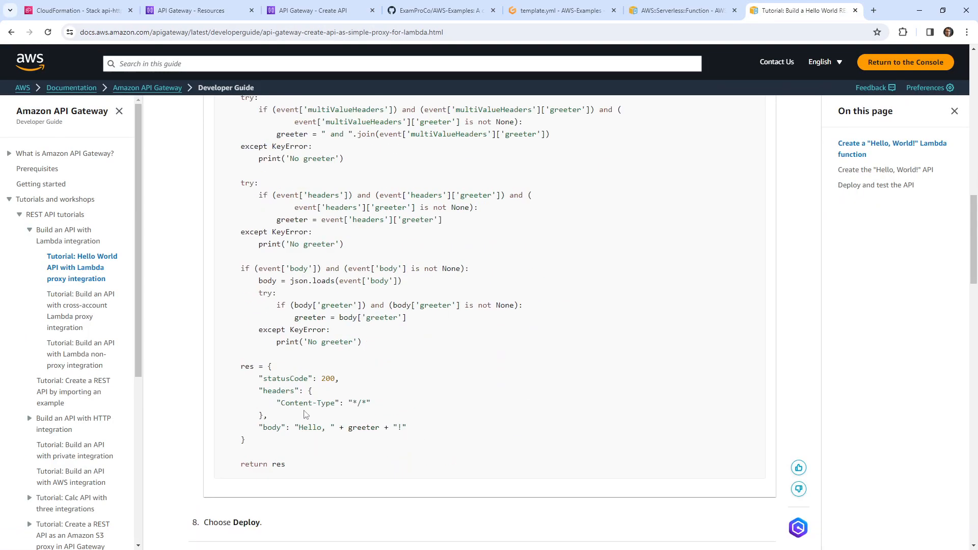
drag(299, 467, 173, 371)
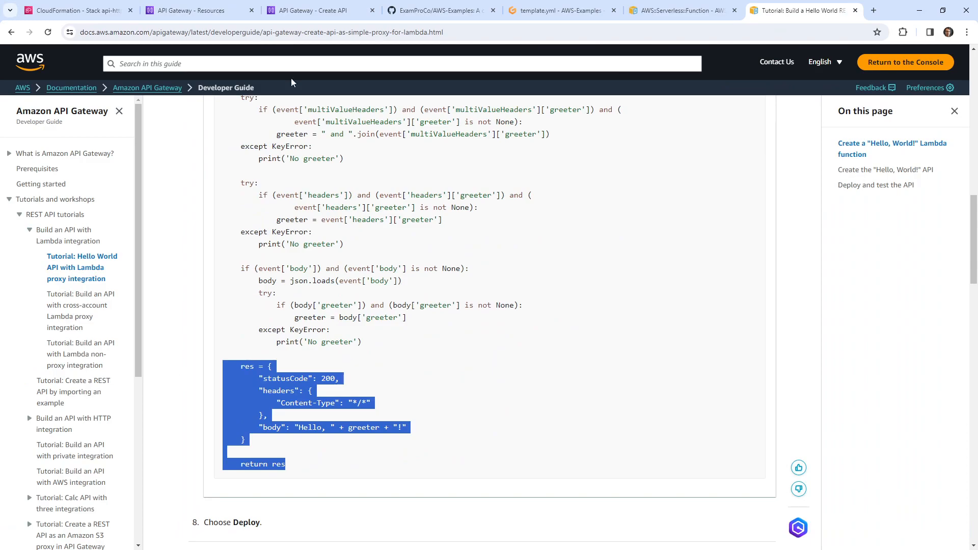
click(556, 10)
Paste the res block below the old return and indent it into the handler
click(367, 246)
scroll(336, 246, down, 1)
drag(275, 249, 72, 248)
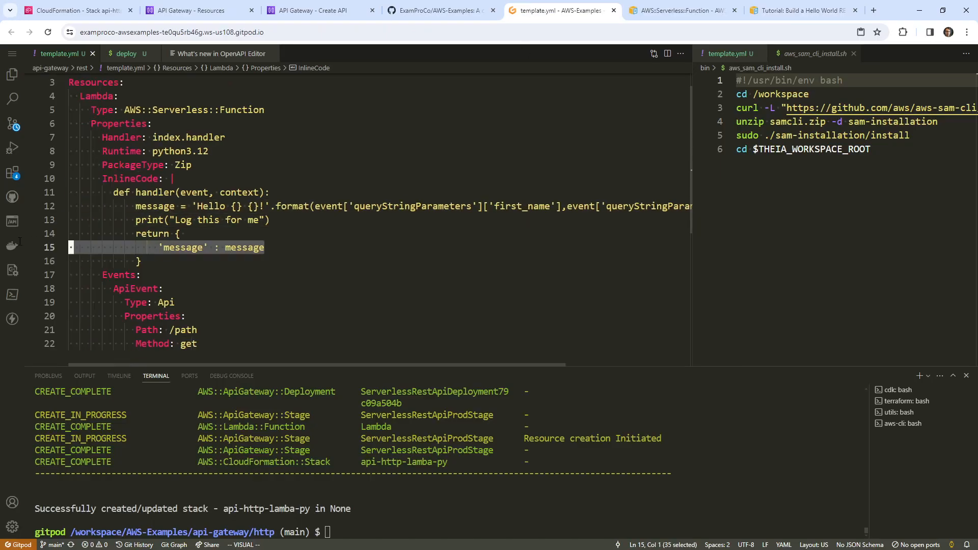
click(181, 264)
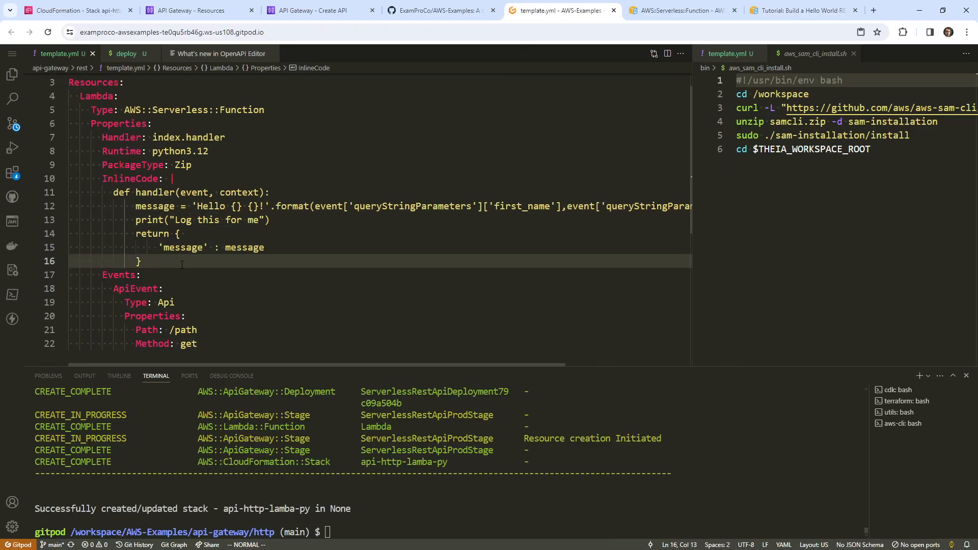
key(o)
key(Escape)
key(p)
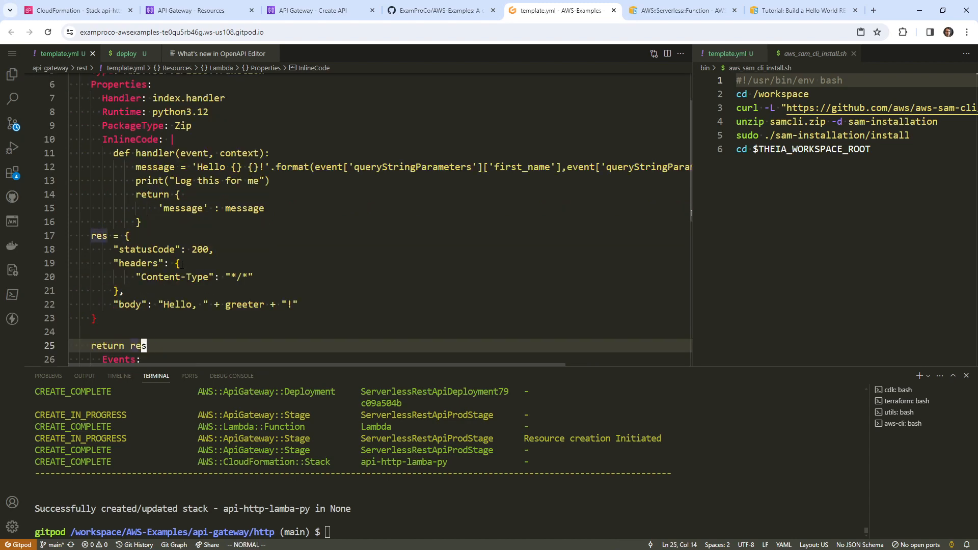
key(shift+v)
key(k)
key(k)
key(k)
key(k)
key(k)
key(k)
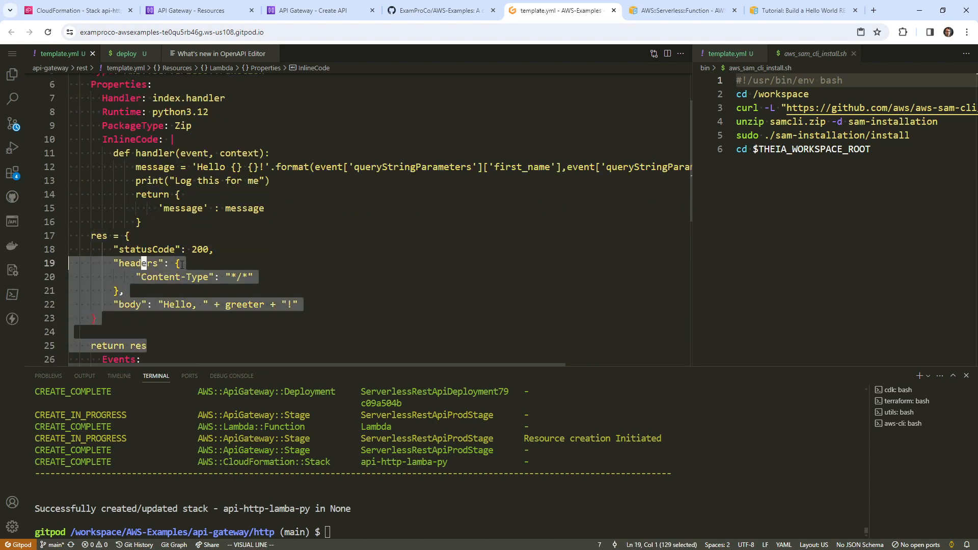
key(k)
key(k)
key(shift+period)
key(g)
key(v)
key(shift+period)
key(period)
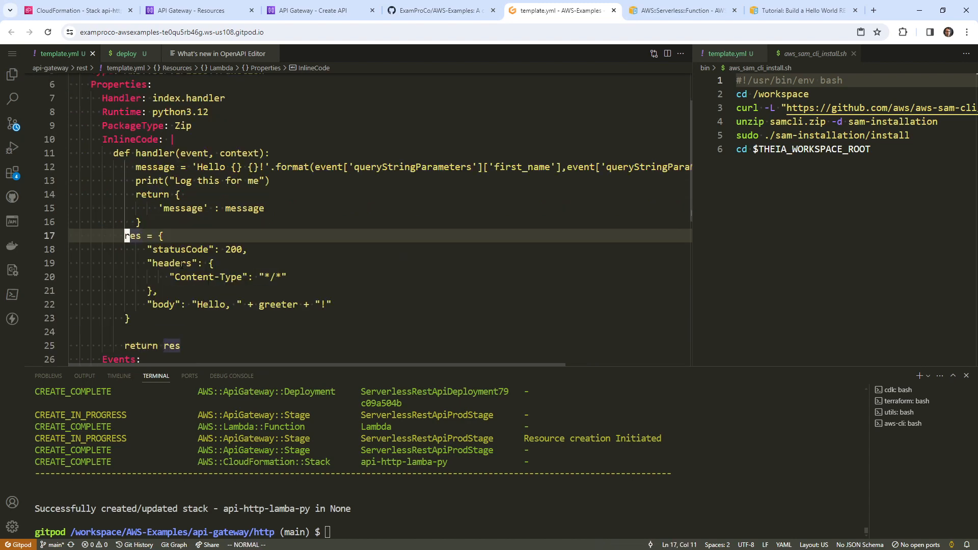
key(v)
key(shift+period)
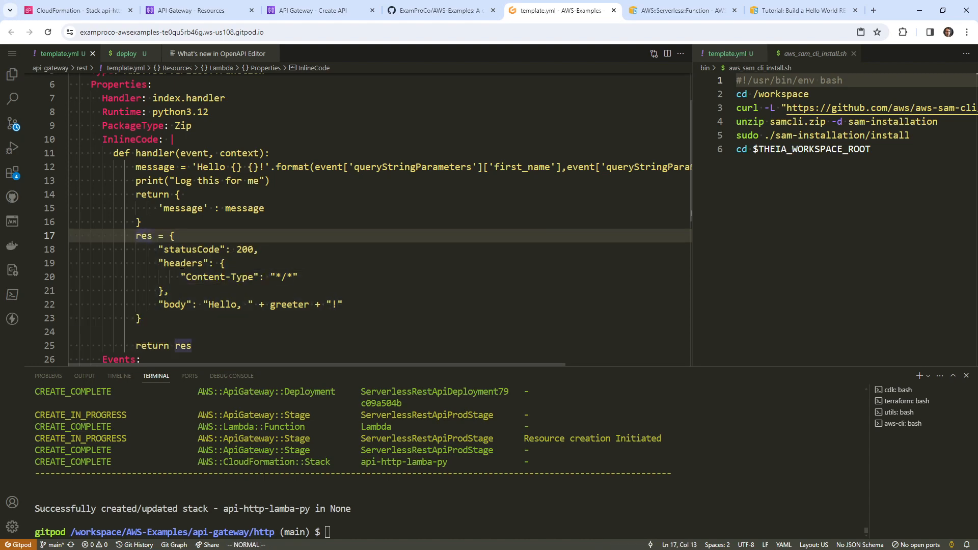
Change the res body value from the Hello greeting to message
key(j)
key(j)
key(j)
key(j)
key(j)
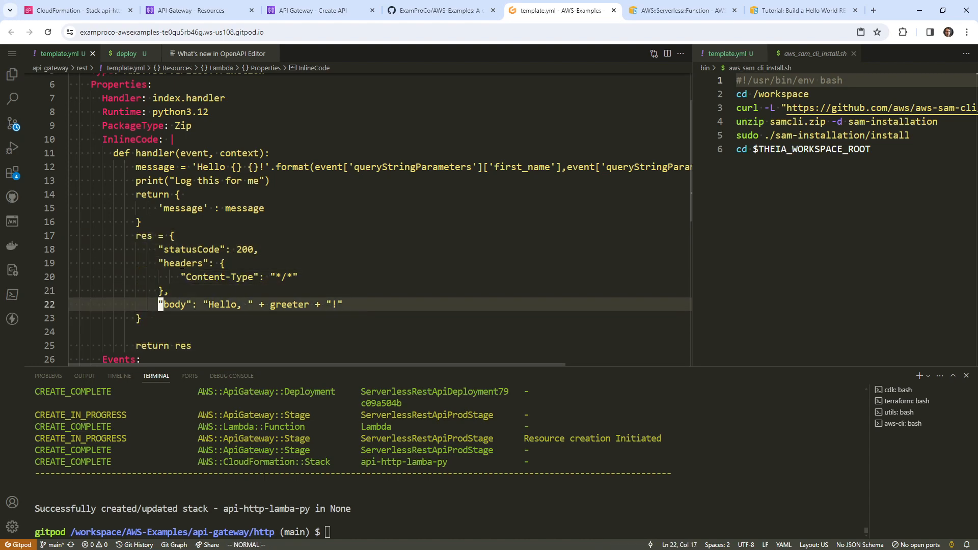
key(w)
key(w)
key(w)
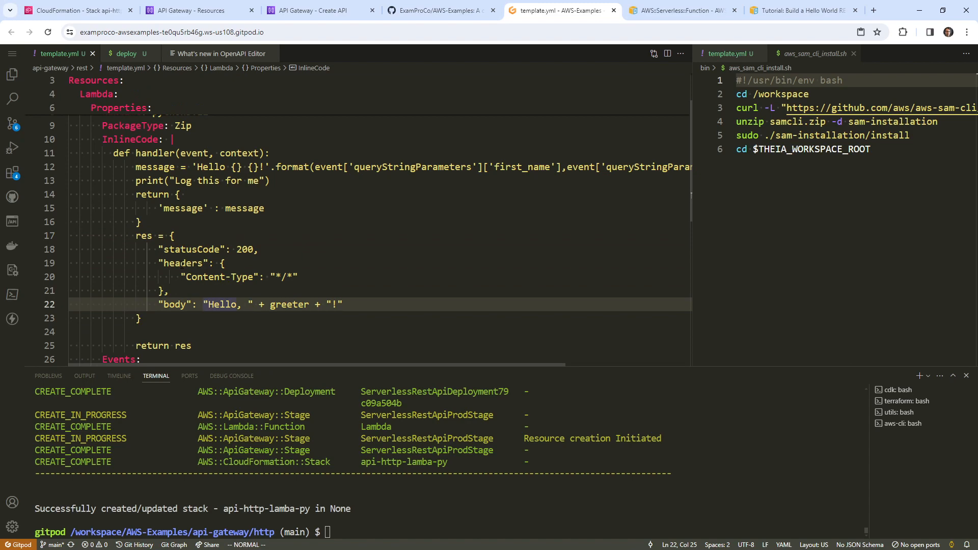
key(shift+c)
text(mes)
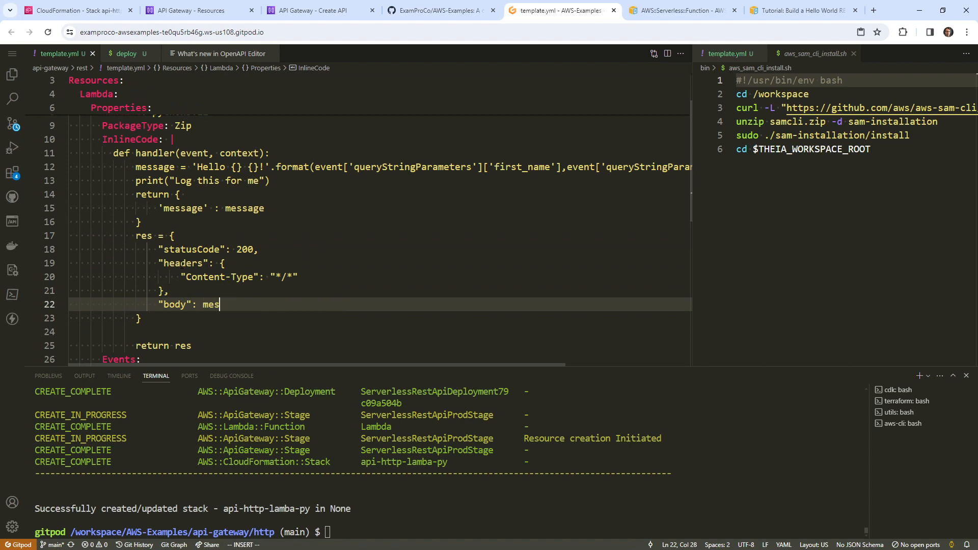
text(sage)
key(Escape)
Delete the old return block, print line and blank line, and fix the Content-Type indent
key(k)
key(k)
key(k)
key(k)
key(k)
key(k)
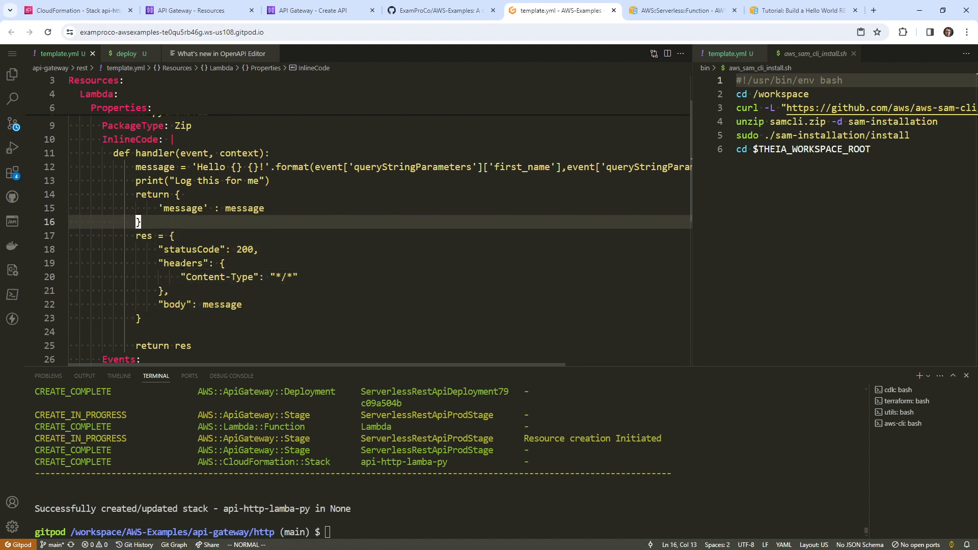
key(j)
key(j)
key(j)
key(j)
key(k)
key(k)
key(k)
key(k)
key(j)
key(j)
key(j)
key(j)
key(k)
key(k)
key(k)
key(k)
key(shift+v)
key(k)
key(k)
key(d)
key(k)
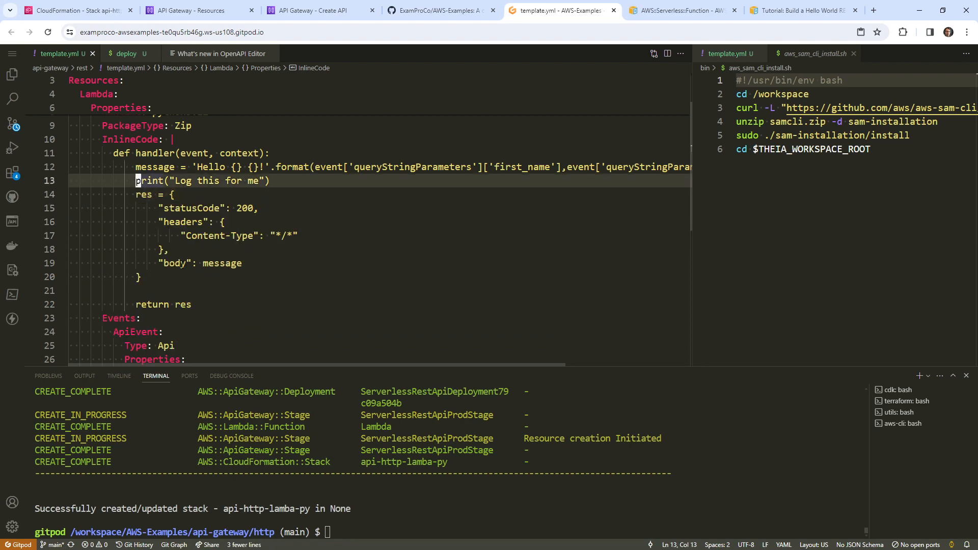
key(d)
key(j)
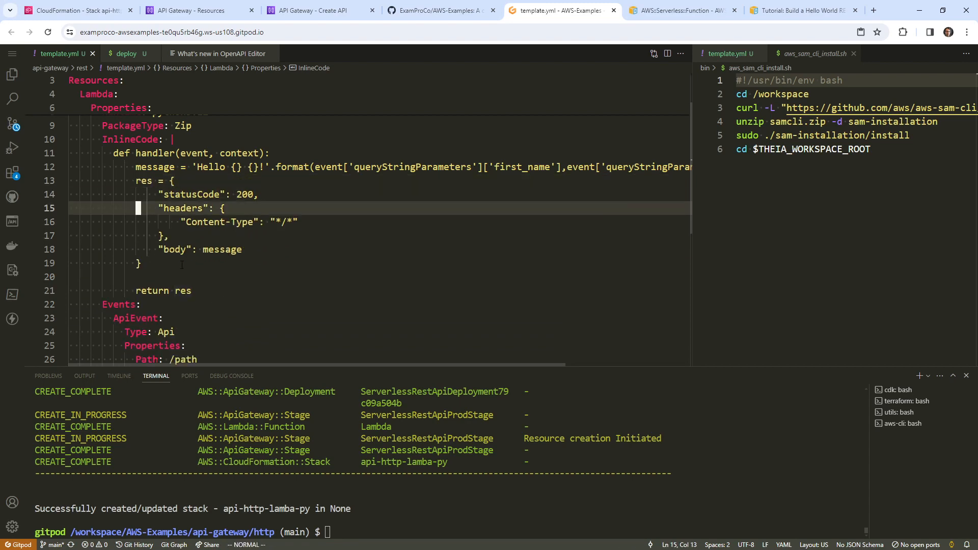
key(j)
key(j)
key(<)
key(<)
key(k)
key(k)
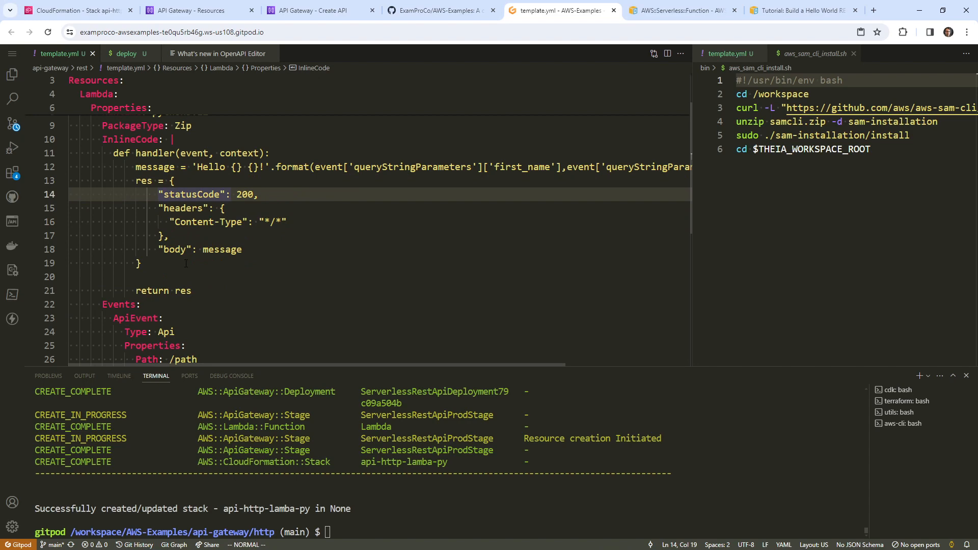
click(186, 264)
click(197, 277)
key(d)
key(d)
click(388, 222)
click(439, 209)
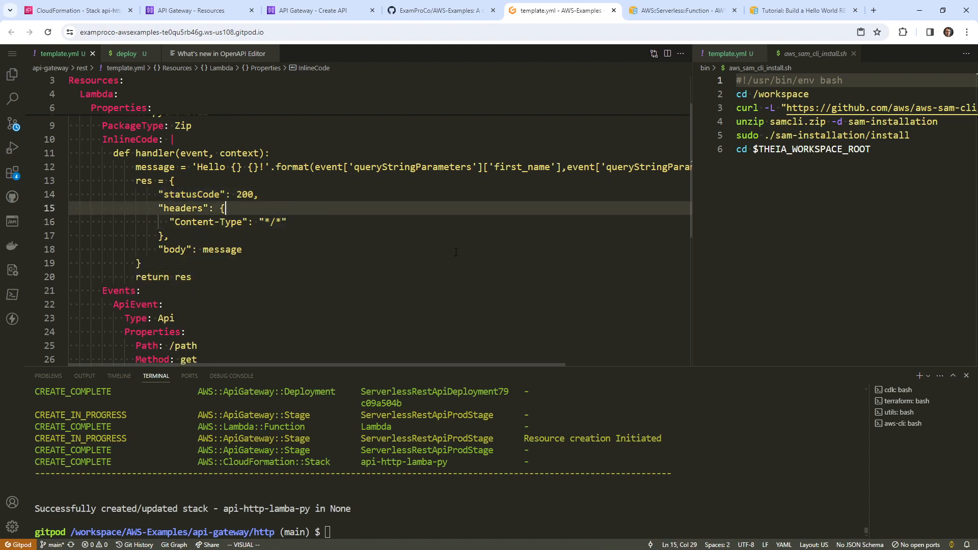
click(551, 515)
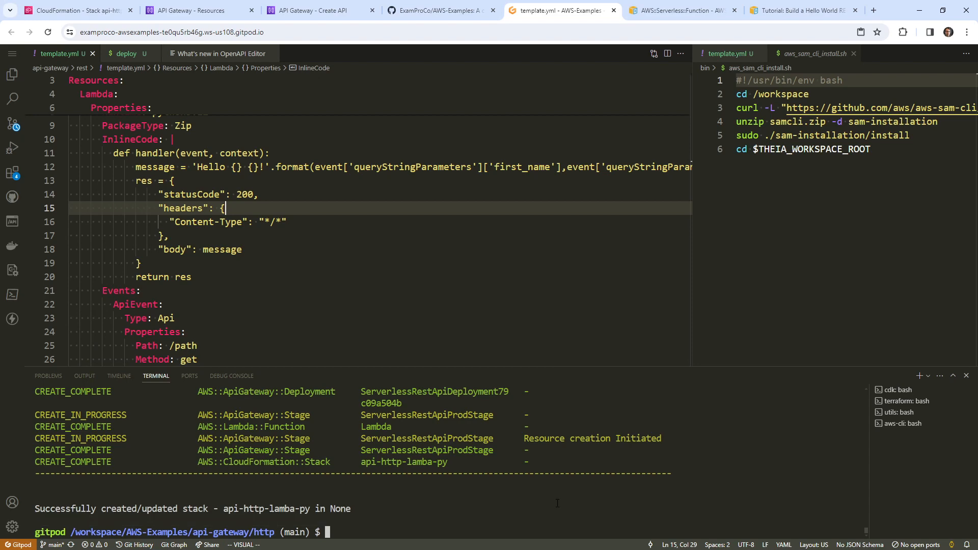
Run Reload Window from the Command Palette, then return to the API Gateway resources page
click(12, 526)
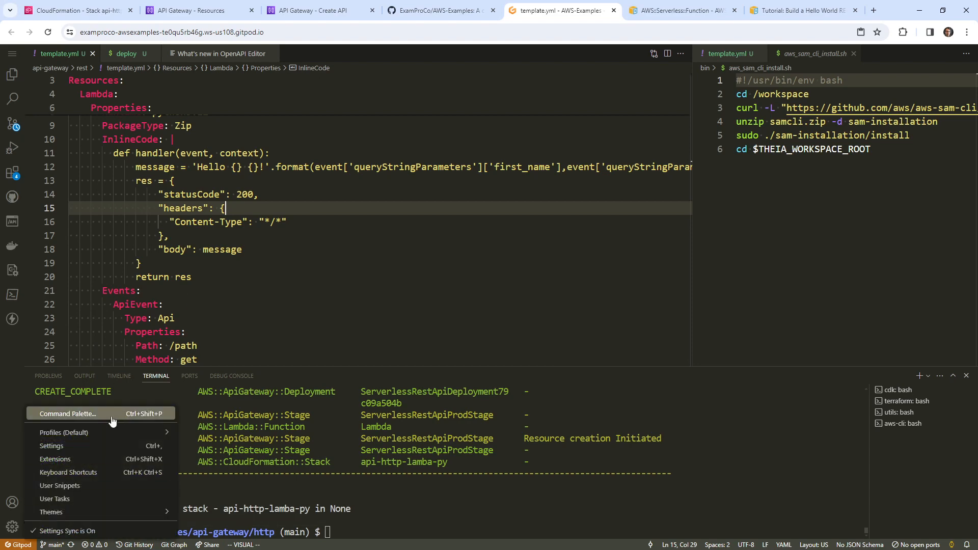
click(51, 413)
key(Return)
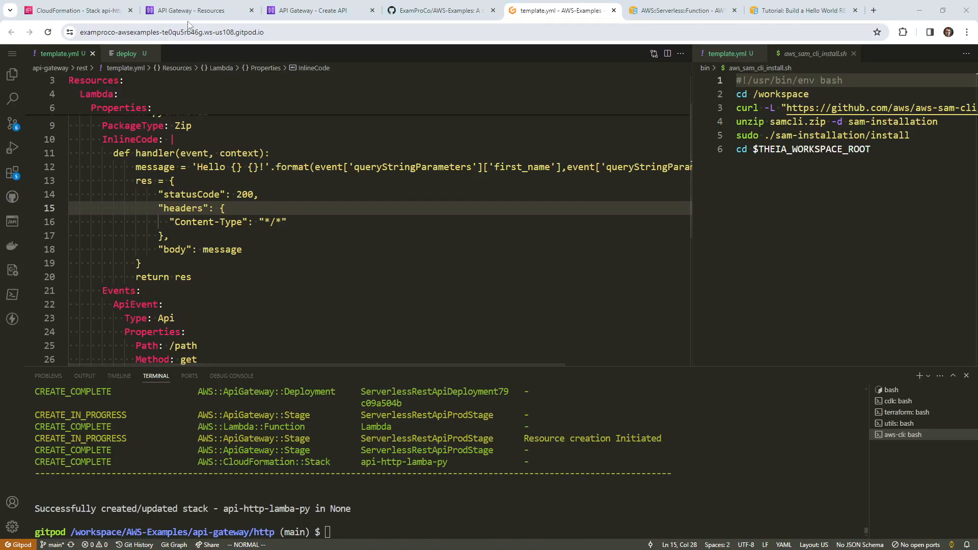
click(167, 16)
scroll(351, 115, up, 15)
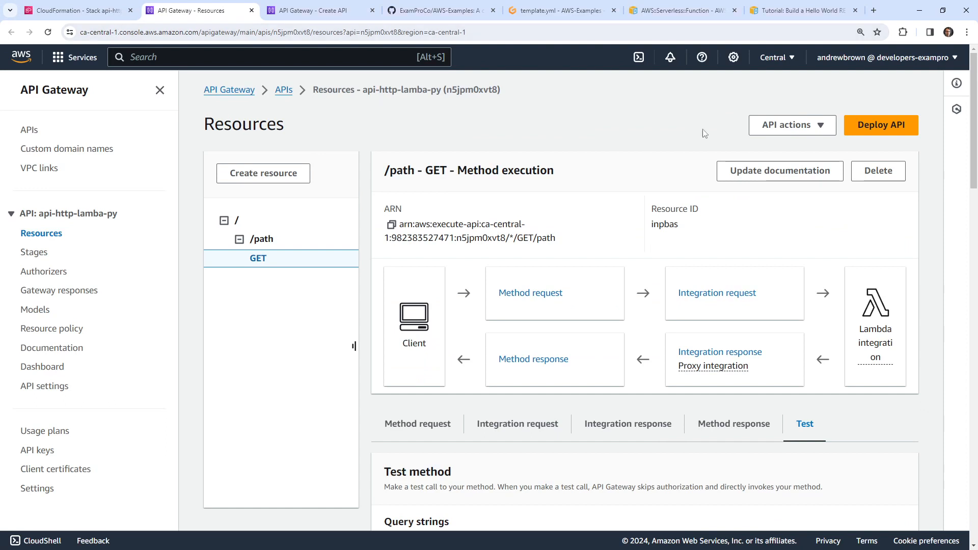
Refresh API Gateway and open the Test form for the GET method under /path
key(F5)
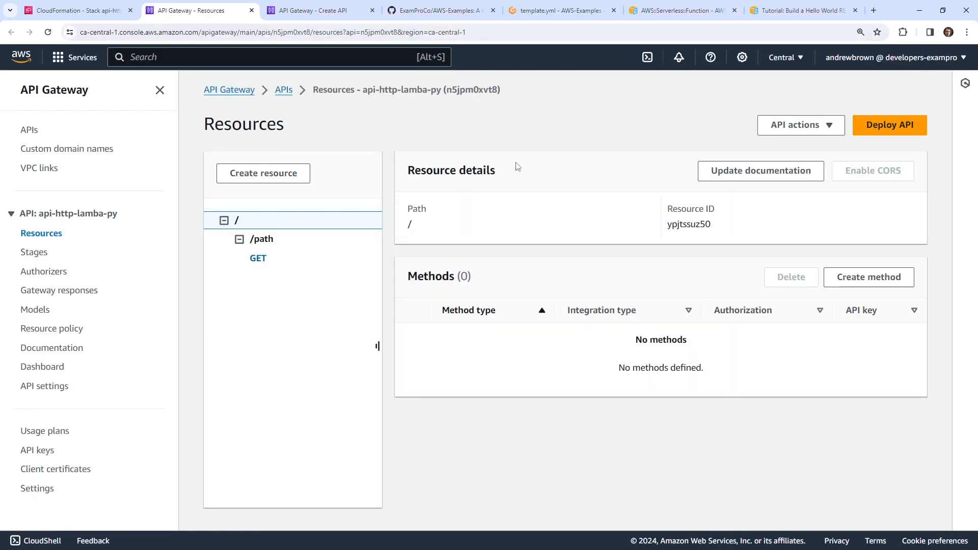
click(261, 258)
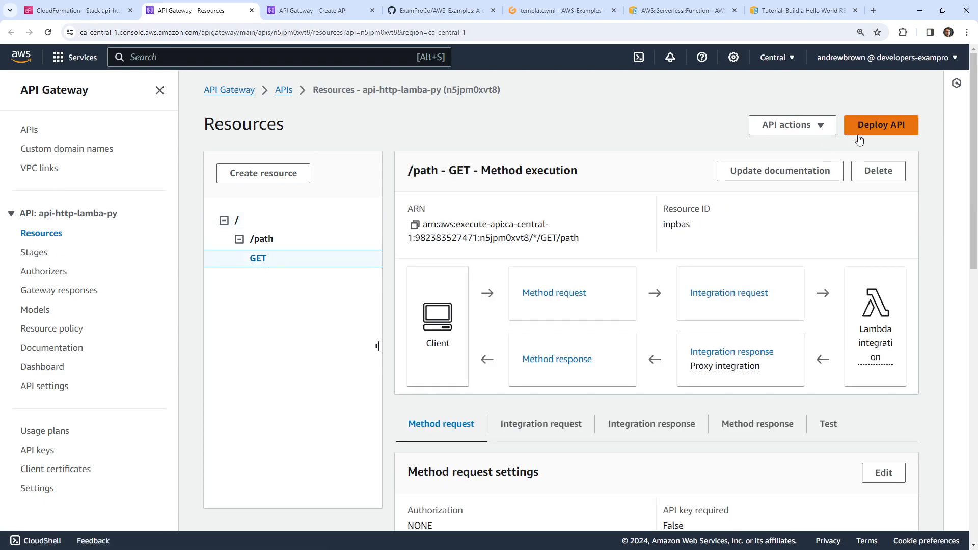
scroll(637, 158, down, 3)
click(822, 271)
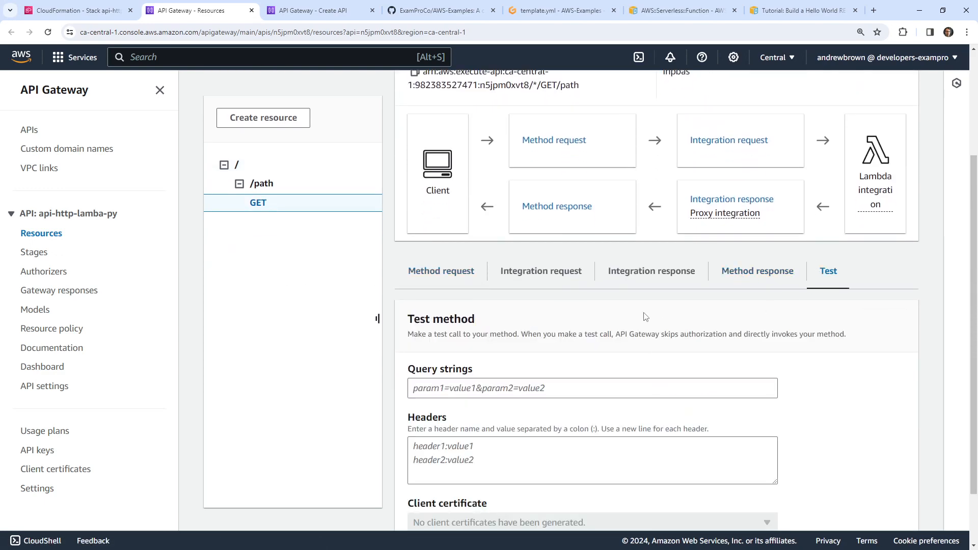
scroll(646, 316, down, 1)
scroll(764, 203, up, 5)
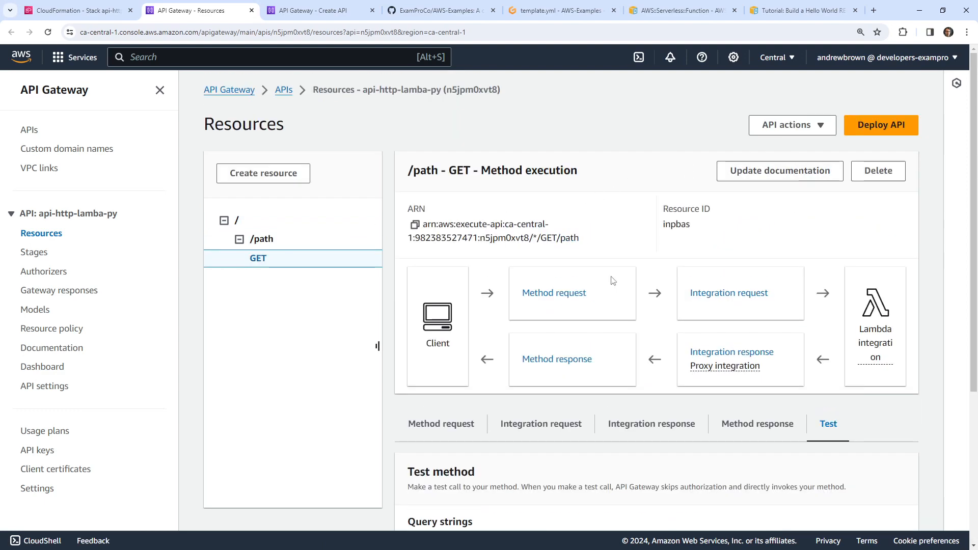
scroll(613, 281, down, 3)
Test GET /path with first_name and last_name query strings, getting a 502 error again
click(528, 387)
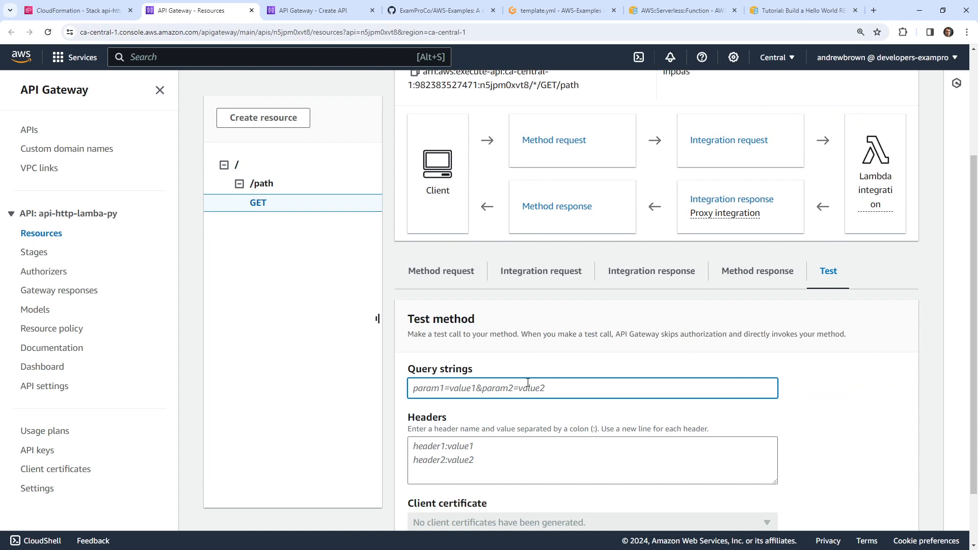
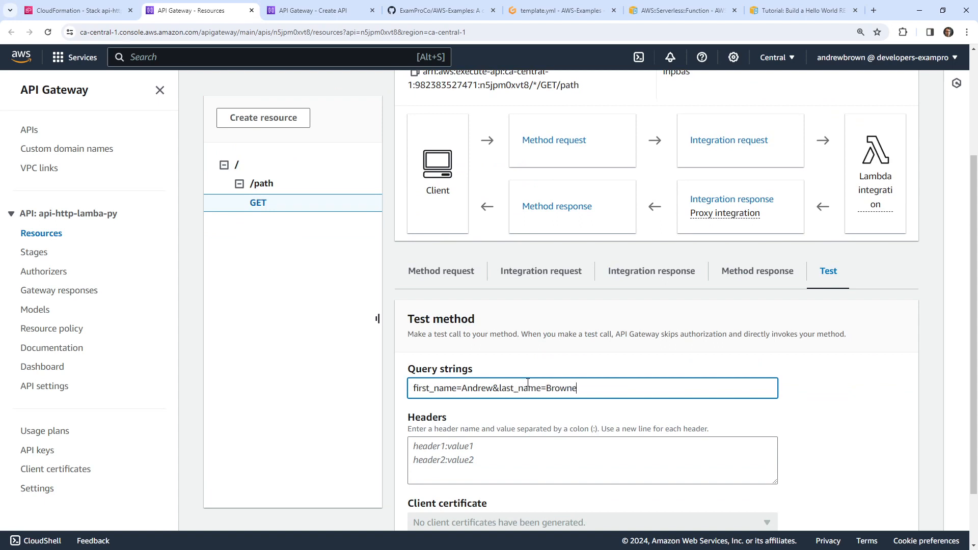
scroll(683, 321, down, 1)
click(429, 482)
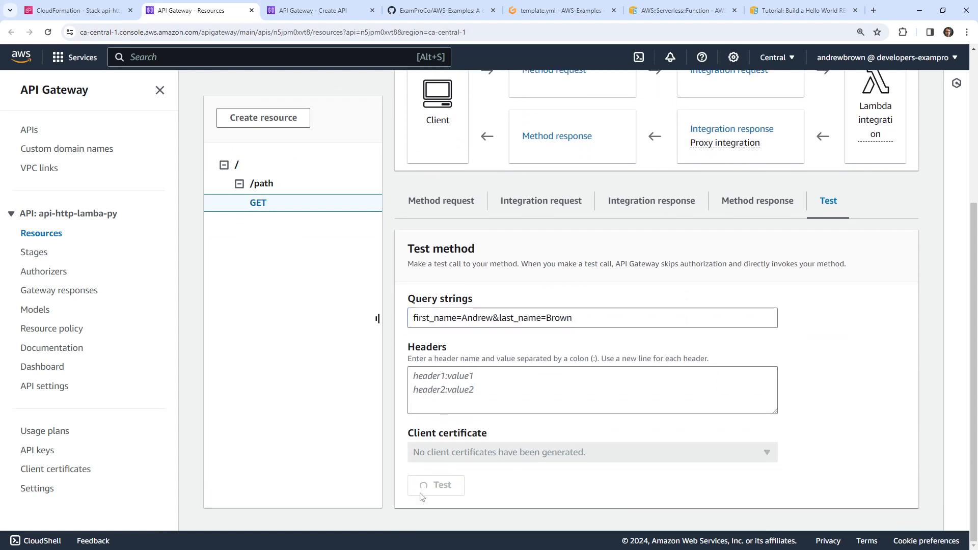
scroll(437, 284, down, 8)
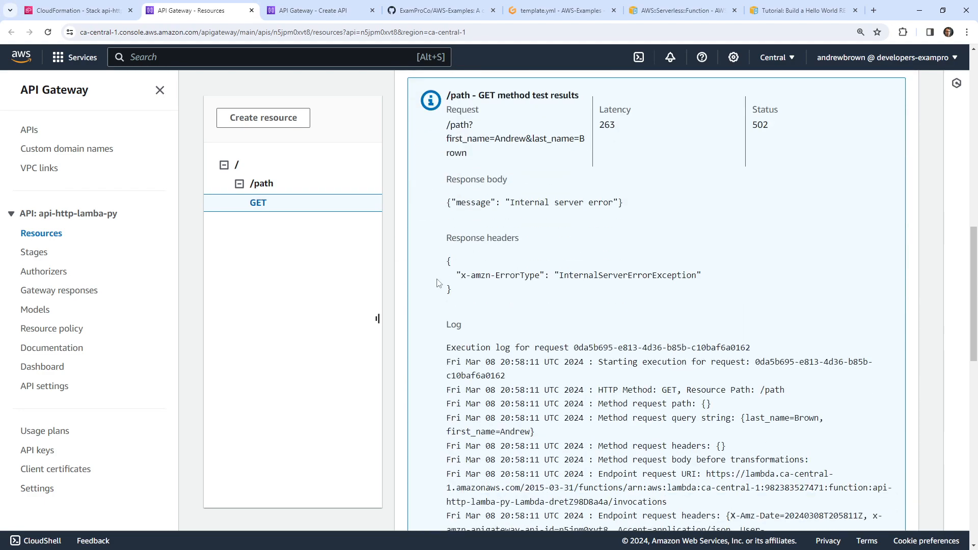
scroll(673, 219, down, 6)
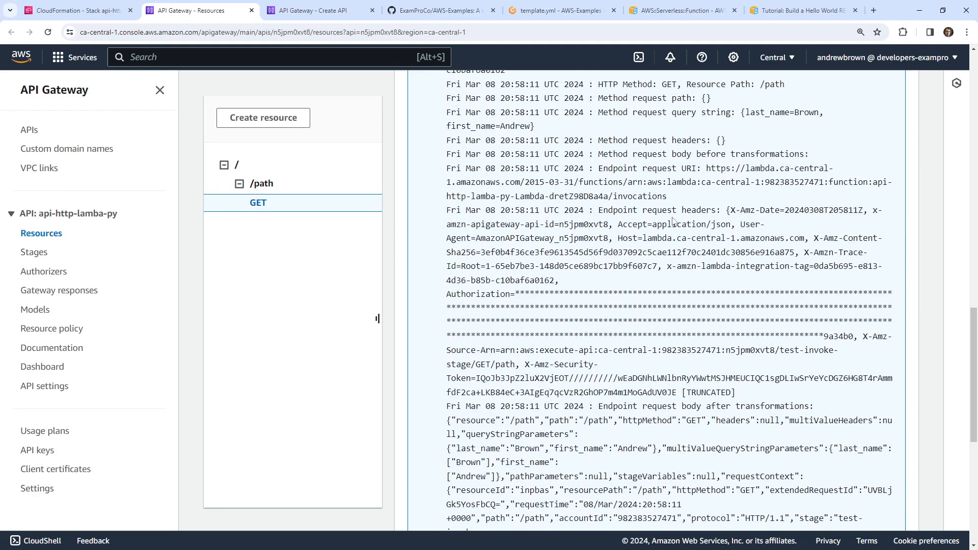
scroll(672, 220, down, 5)
click(101, 15)
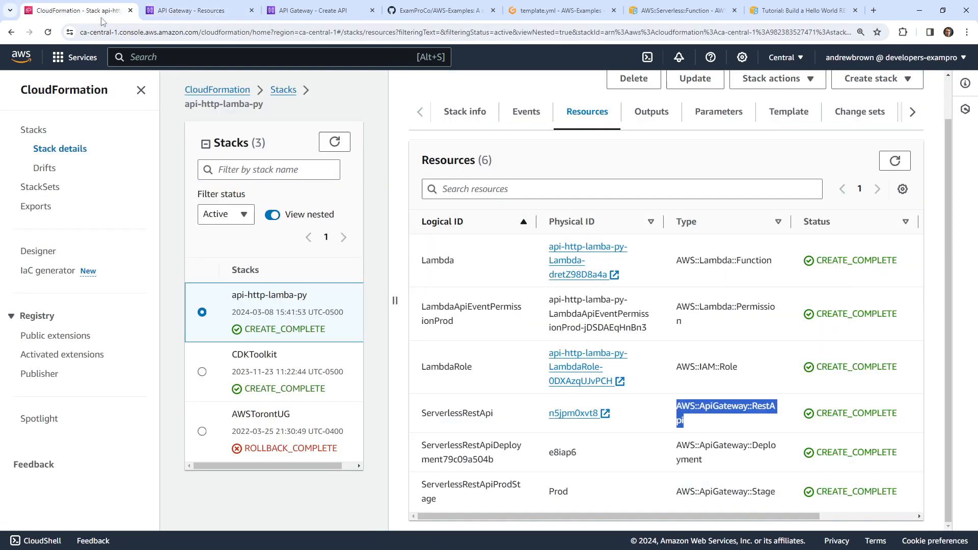
Open the api-http-lamba-py Lambda function and inspect its Code source
click(330, 144)
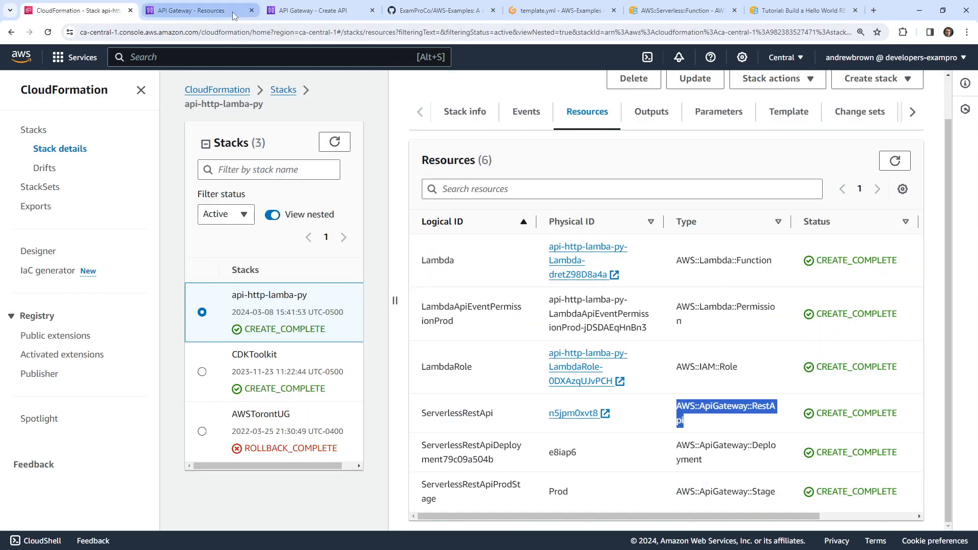
click(214, 58)
text(lambda)
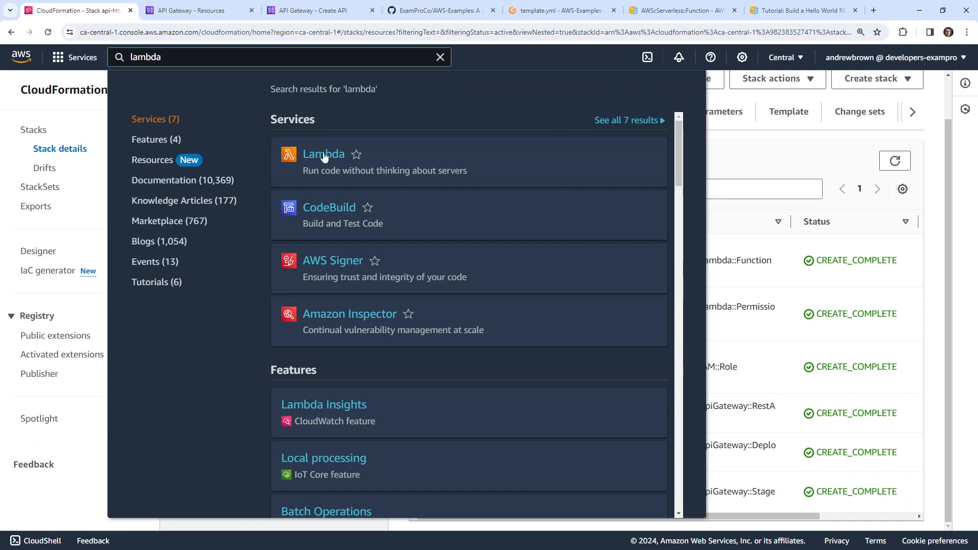
click(324, 156)
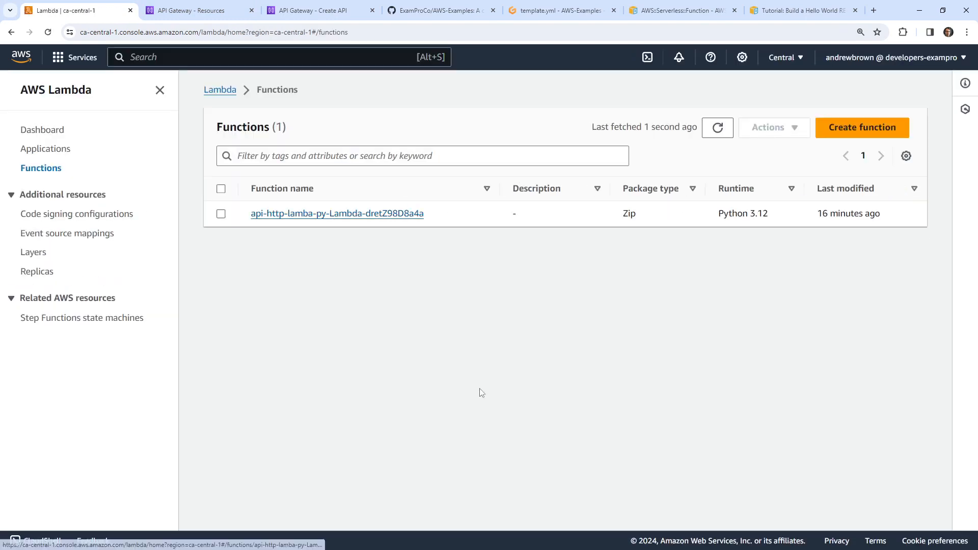
click(362, 214)
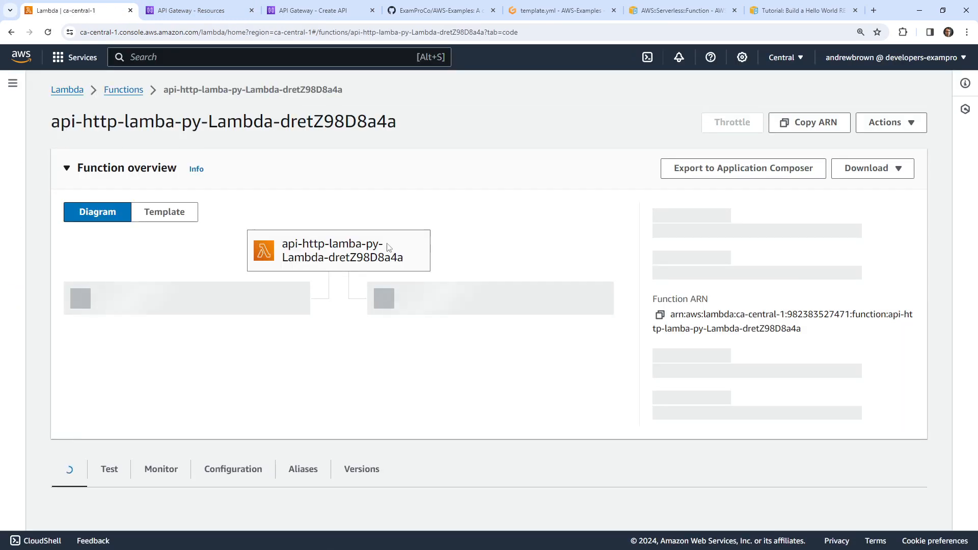
scroll(232, 289, down, 5)
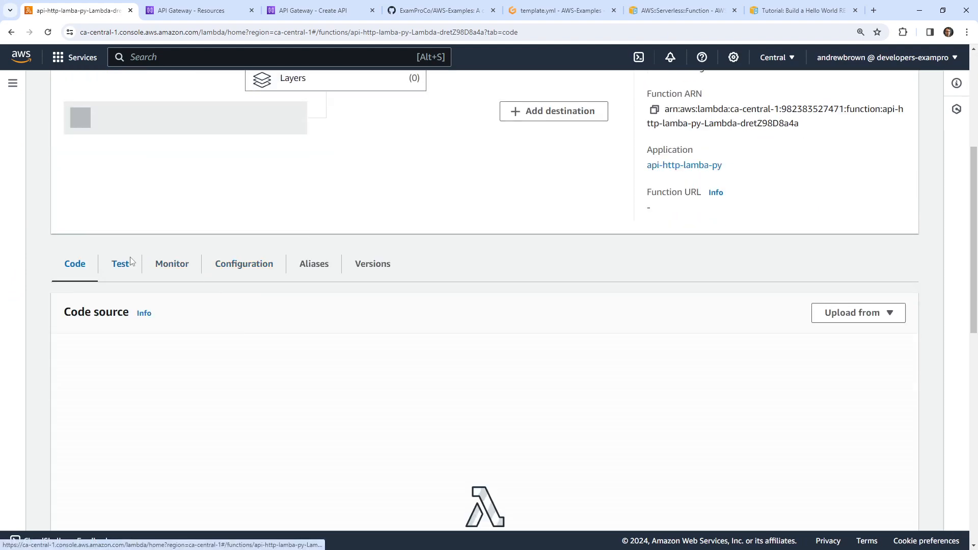
scroll(170, 240, down, 4)
click(323, 258)
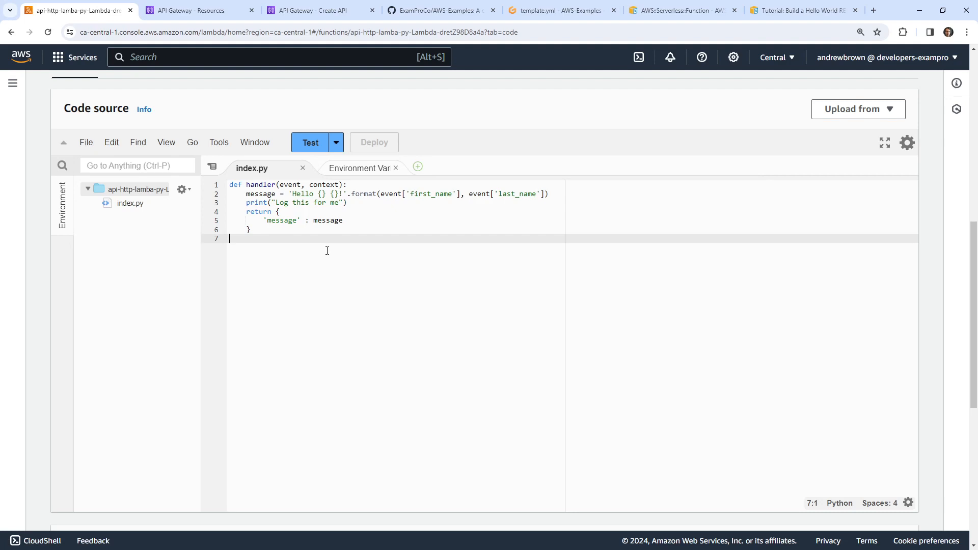
scroll(327, 251, up, 8)
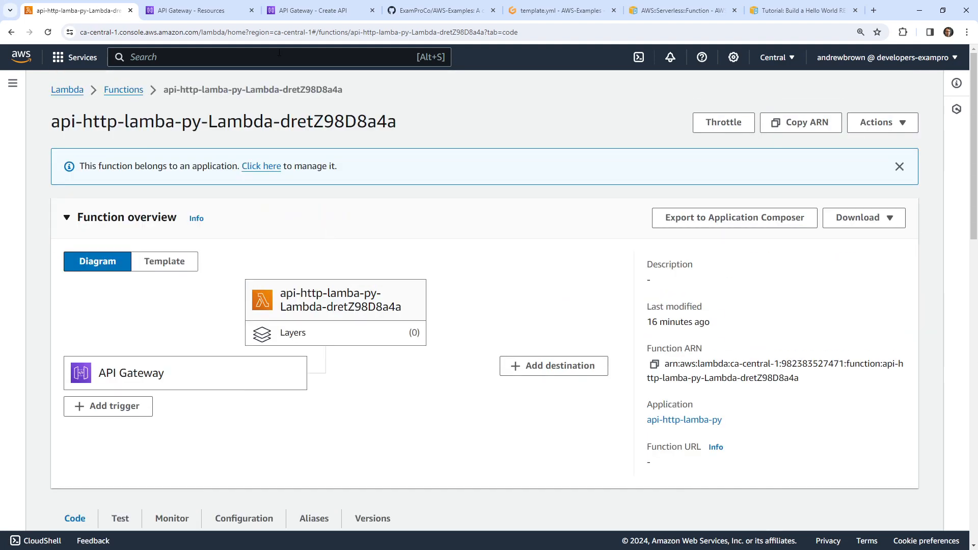
Reload the function page, then select the inline handler lines 11–20 in Gitpod's template.yml
click(286, 32)
key(Return)
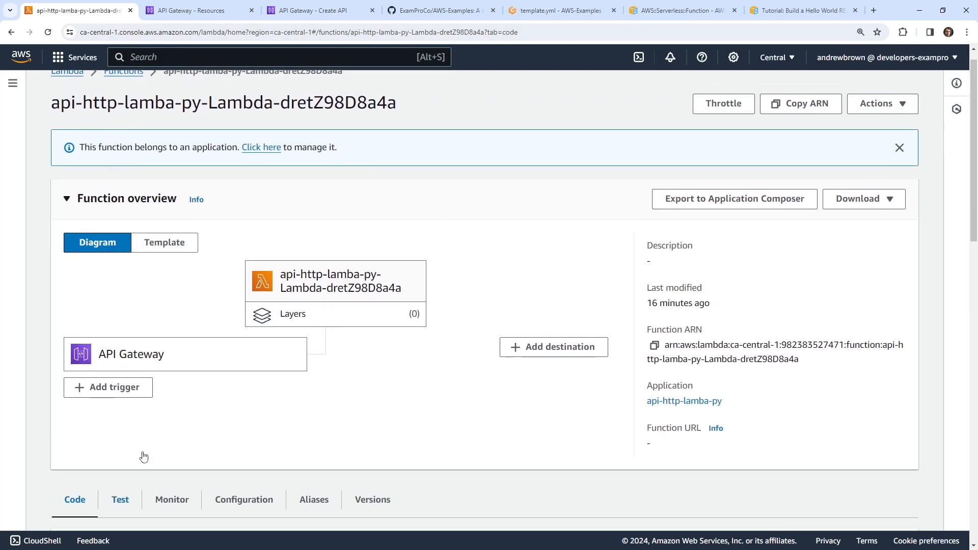
scroll(144, 457, down, 7)
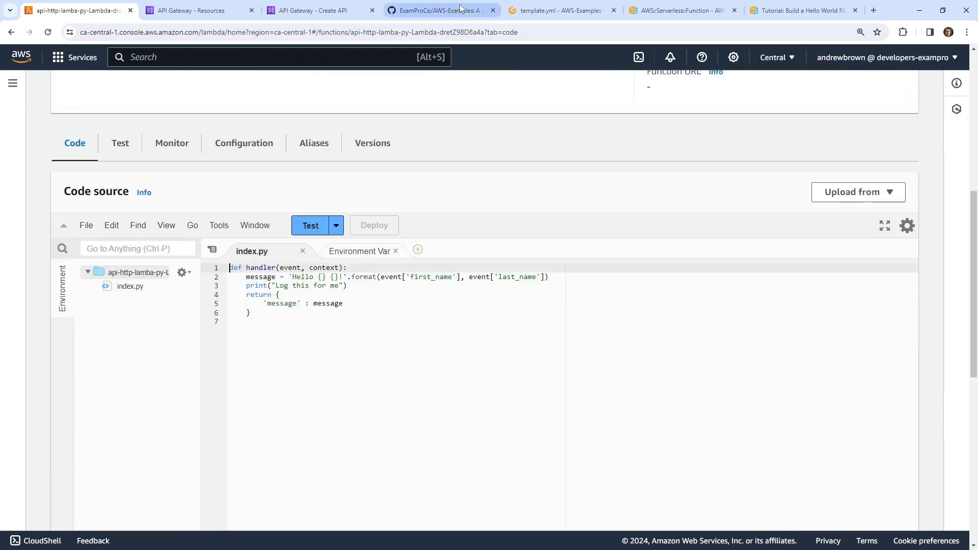
click(566, 11)
drag(208, 270, 72, 153)
Copy the query-string handler from template.yml and paste it over all of index.py's code
right_click(168, 178)
click(250, 295)
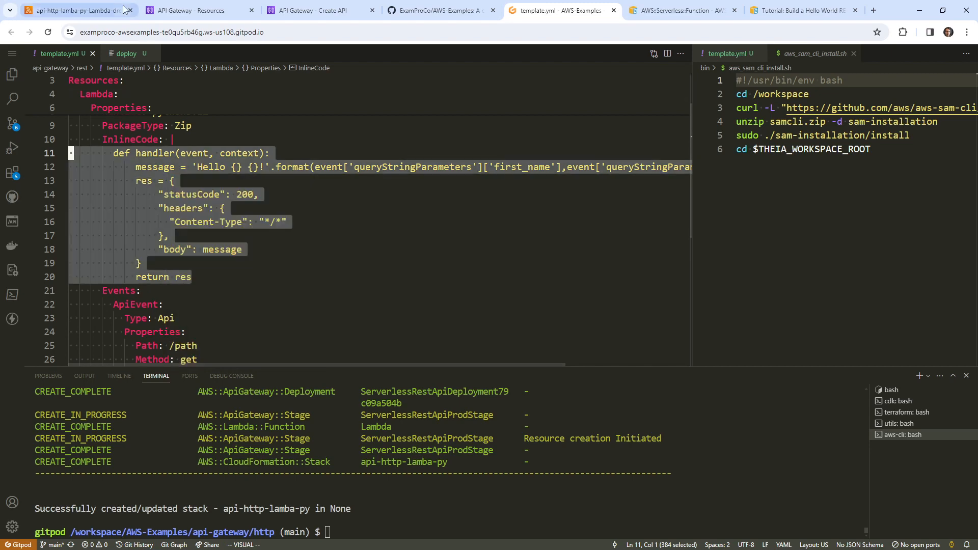
click(76, 11)
scroll(330, 271, down, 1)
key(ctrl+a)
right_click(331, 270)
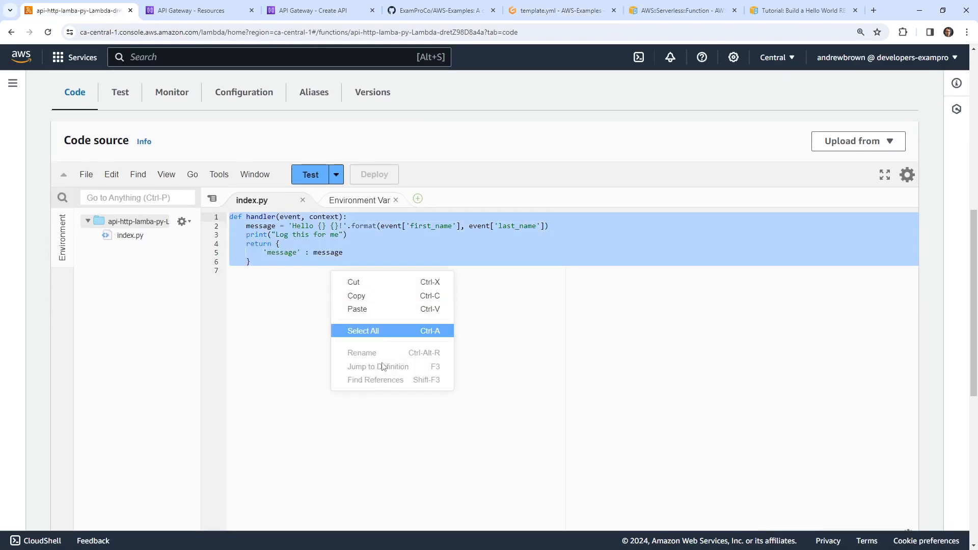
click(383, 307)
Get past the clipboard warnings and paste the handler into index.py with Ctrl+V
click(619, 400)
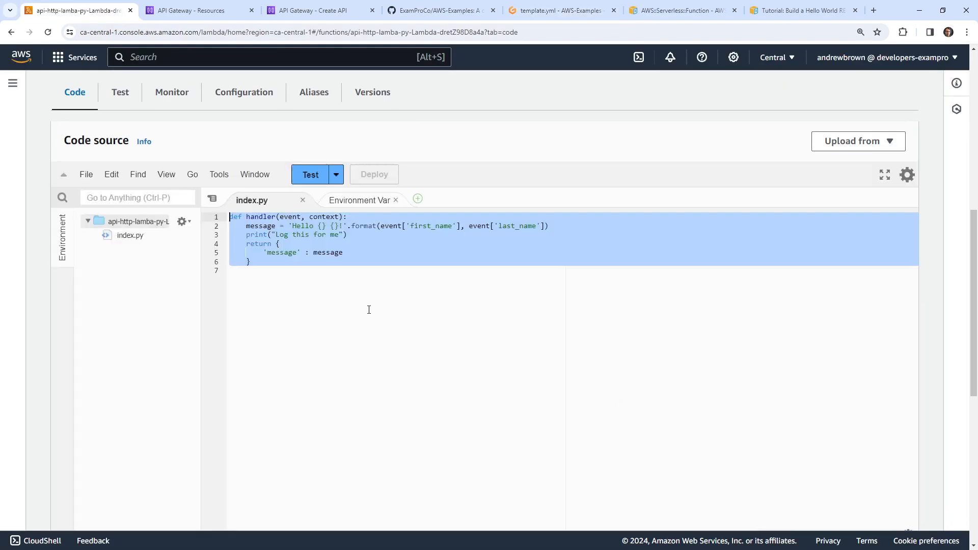
right_click(316, 258)
click(353, 295)
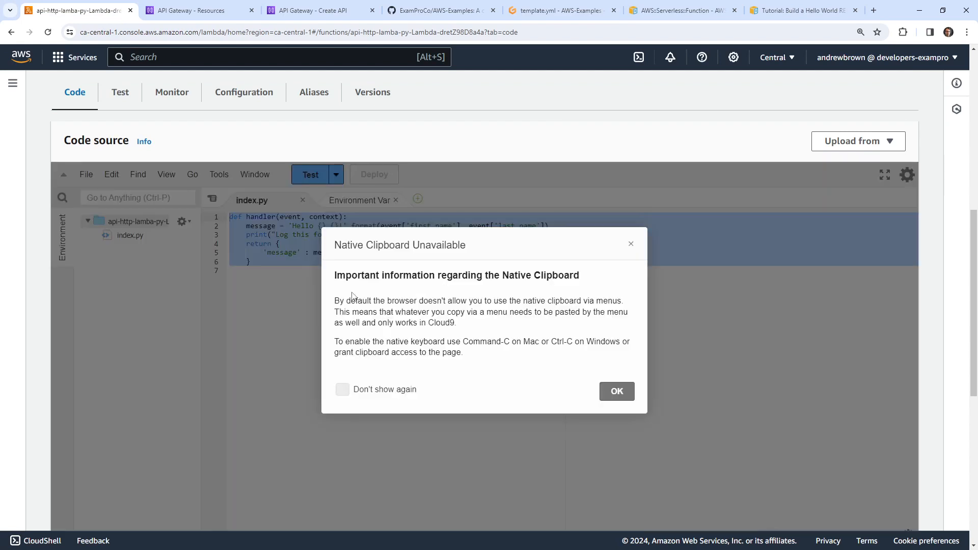
click(345, 388)
click(611, 390)
right_click(285, 246)
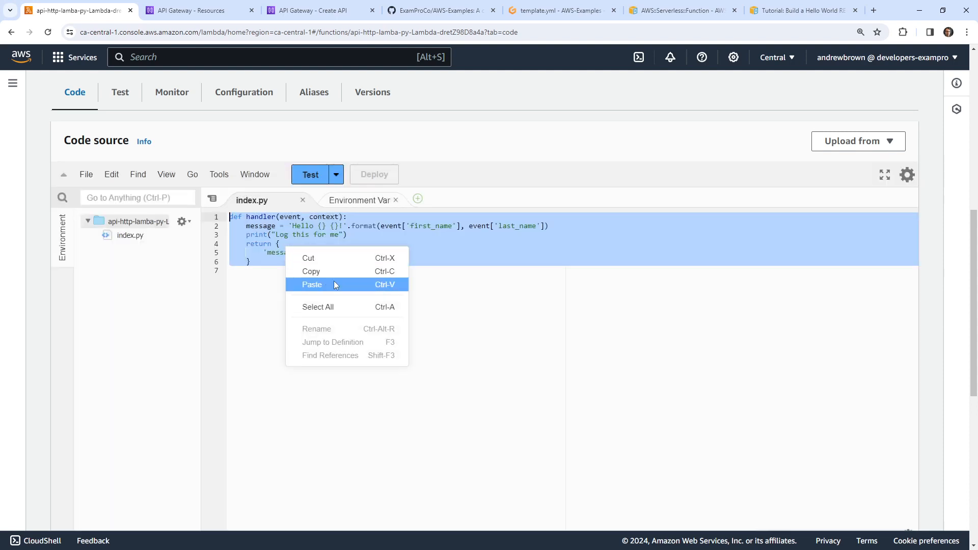
click(334, 282)
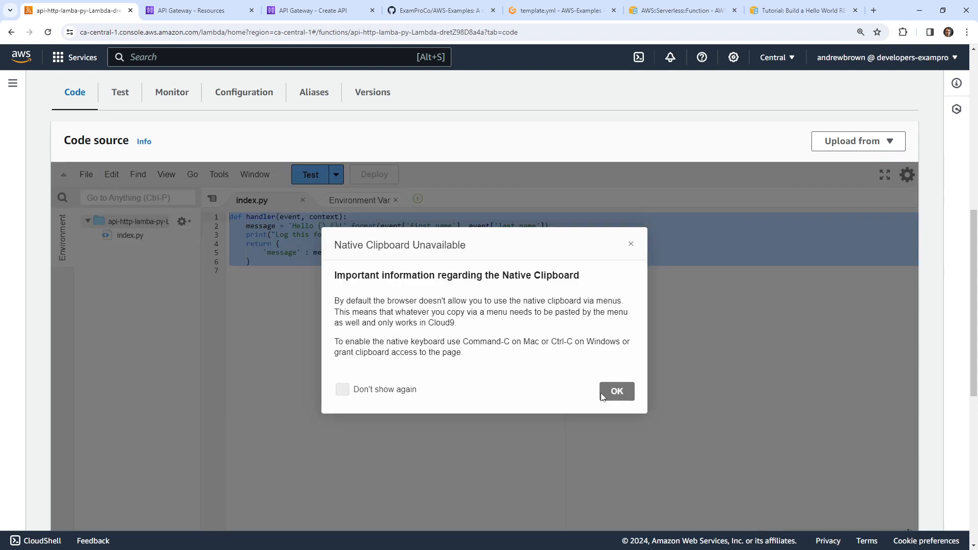
click(616, 392)
key(ctrl+v)
Dedent the pasted handler two levels and deploy the updated Lambda function
key(ctrl+a)
key(shift+Tab)
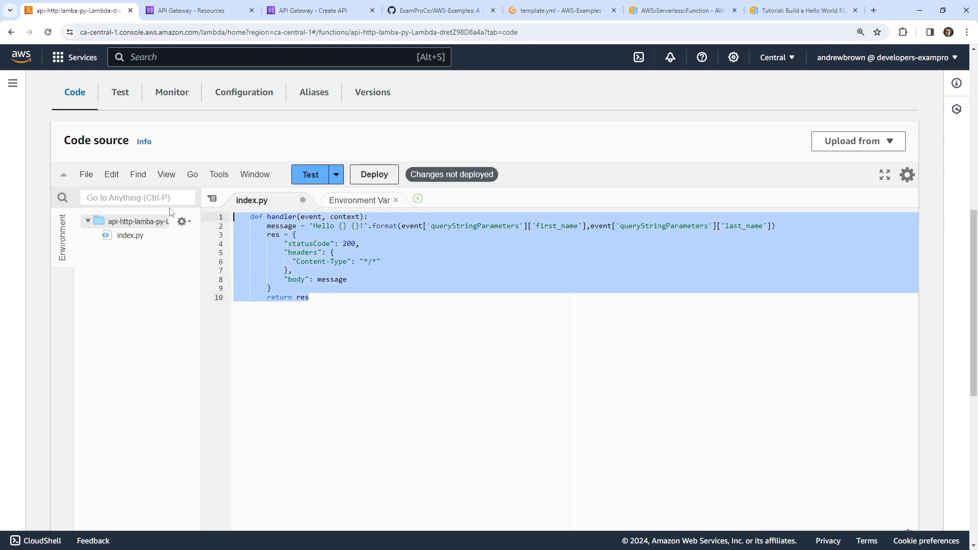
key(shift+Tab)
click(397, 330)
scroll(375, 309, down, 7)
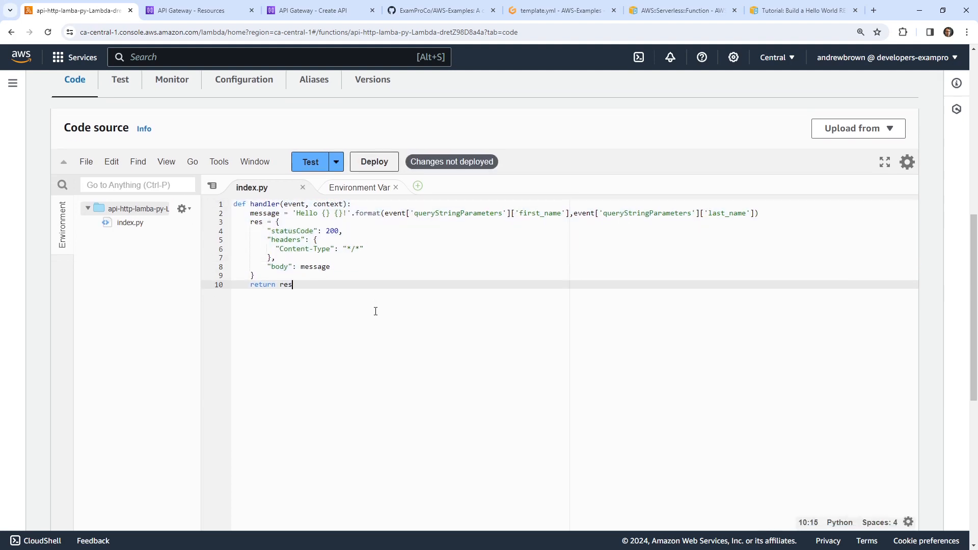
scroll(375, 309, up, 6)
scroll(376, 312, up, 2)
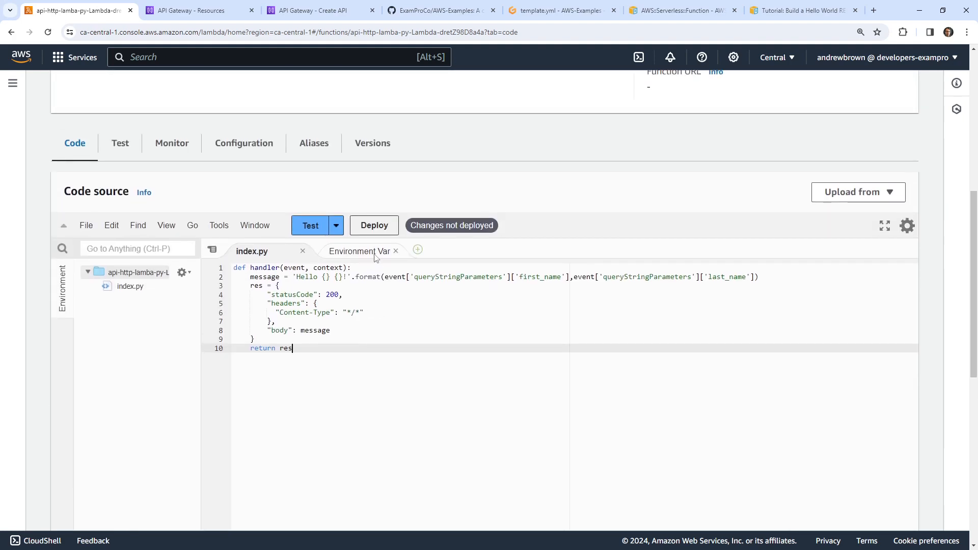
click(378, 224)
scroll(378, 227, down, 1)
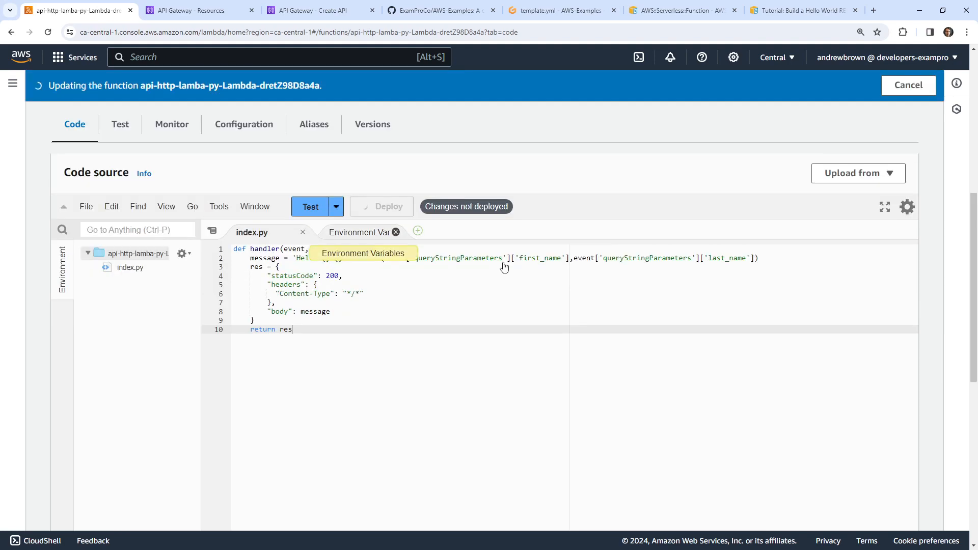
click(487, 291)
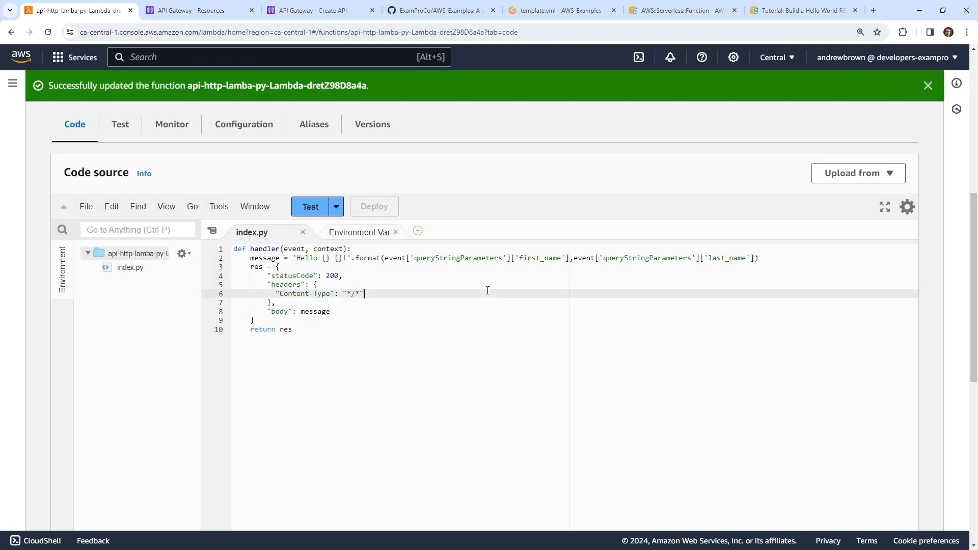
click(305, 10)
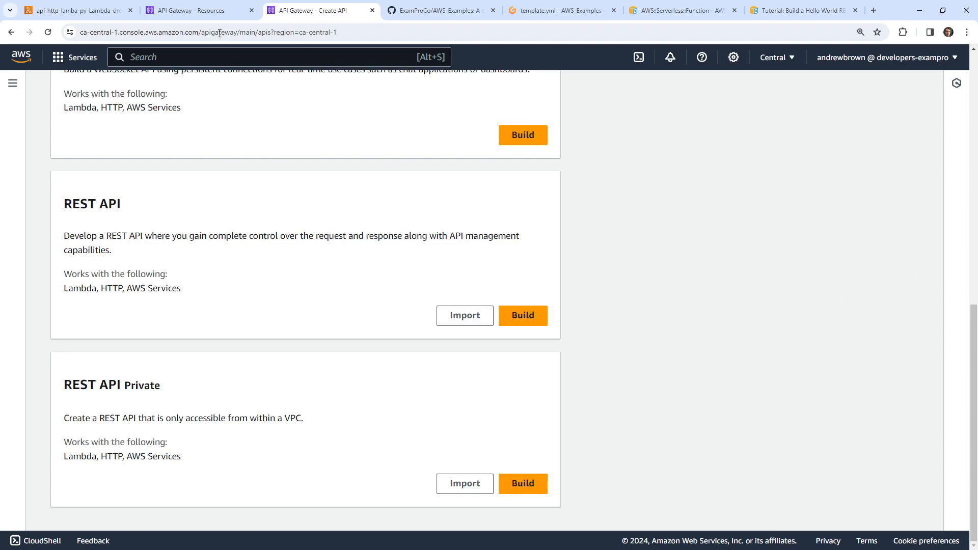
Rerun the GET /path test with the query strings twice
click(198, 10)
scroll(645, 301, up, 10)
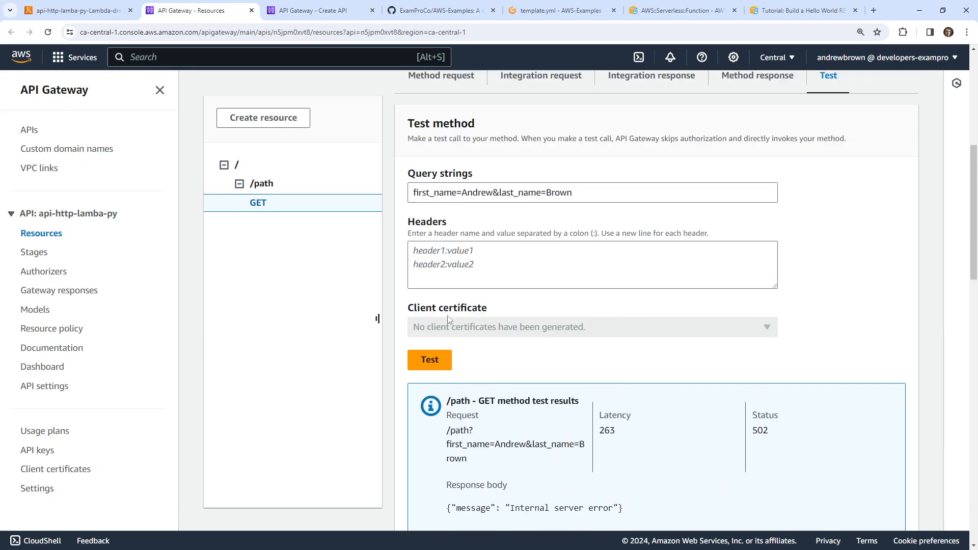
click(429, 359)
scroll(409, 319, down, 6)
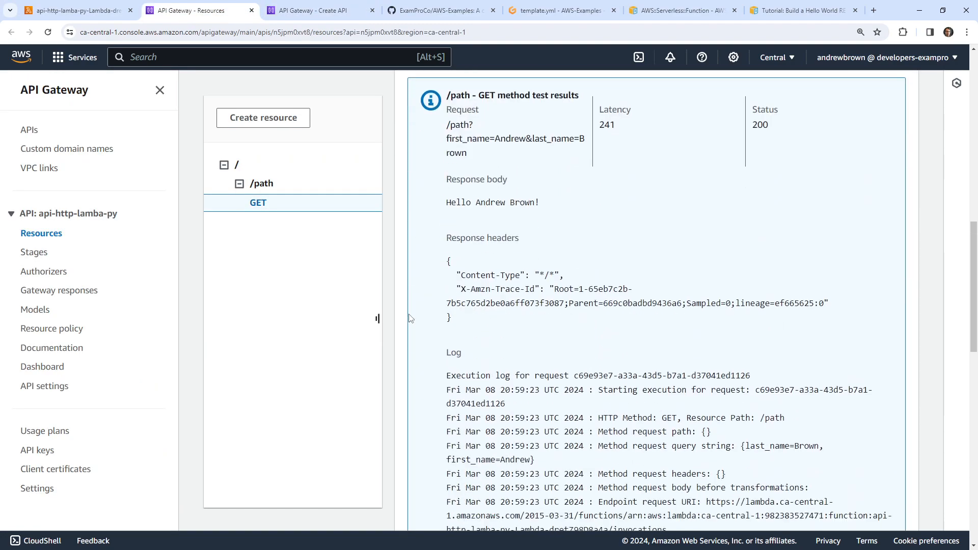
scroll(411, 318, up, 5)
click(369, 307)
scroll(369, 308, down, 5)
scroll(479, 339, up, 10)
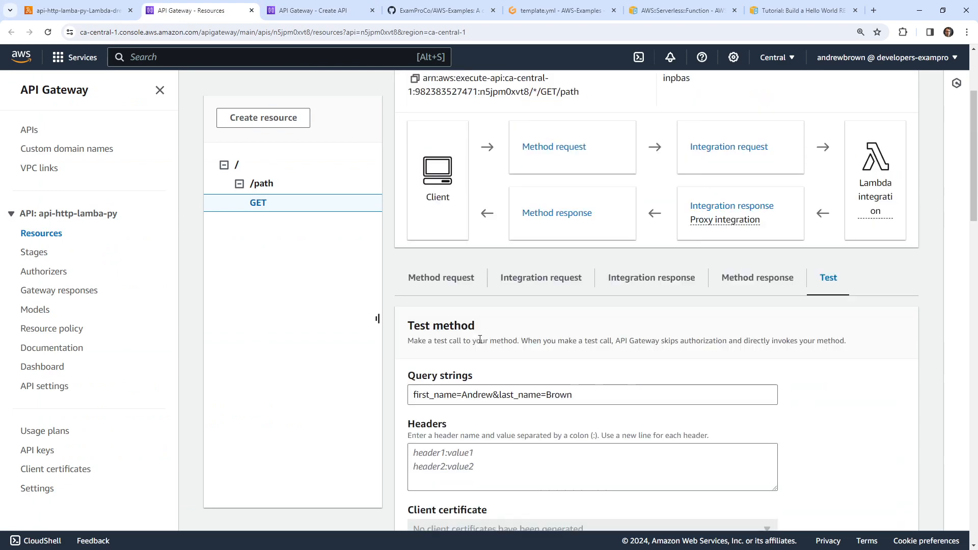
scroll(479, 339, up, 3)
Open the method's integrated Lambda function in a new tab, then reload the Resources page
click(877, 351)
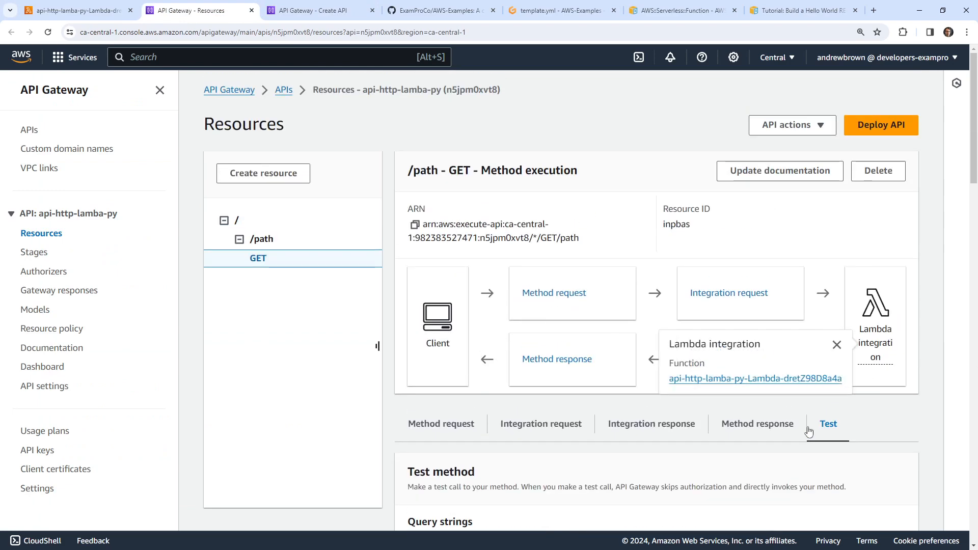
click(815, 380)
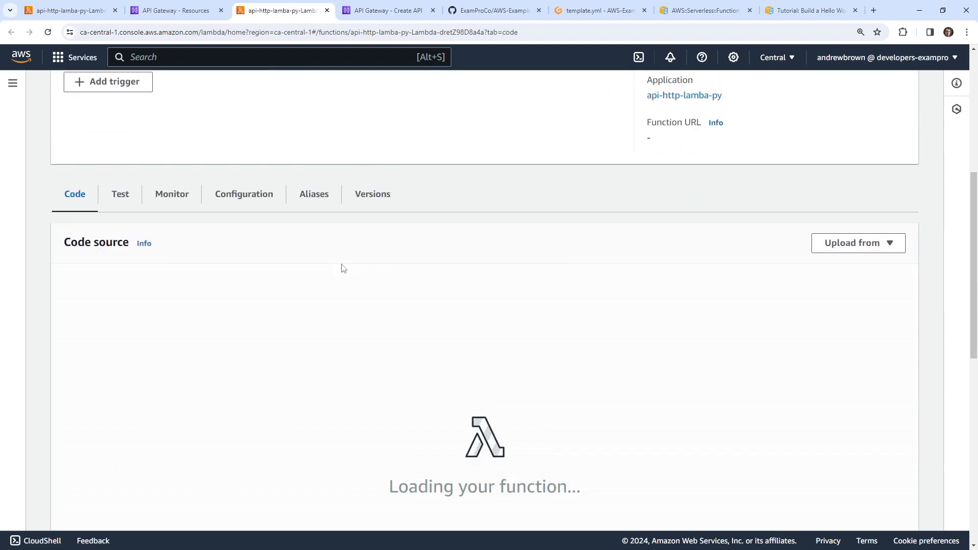
scroll(344, 269, down, 1)
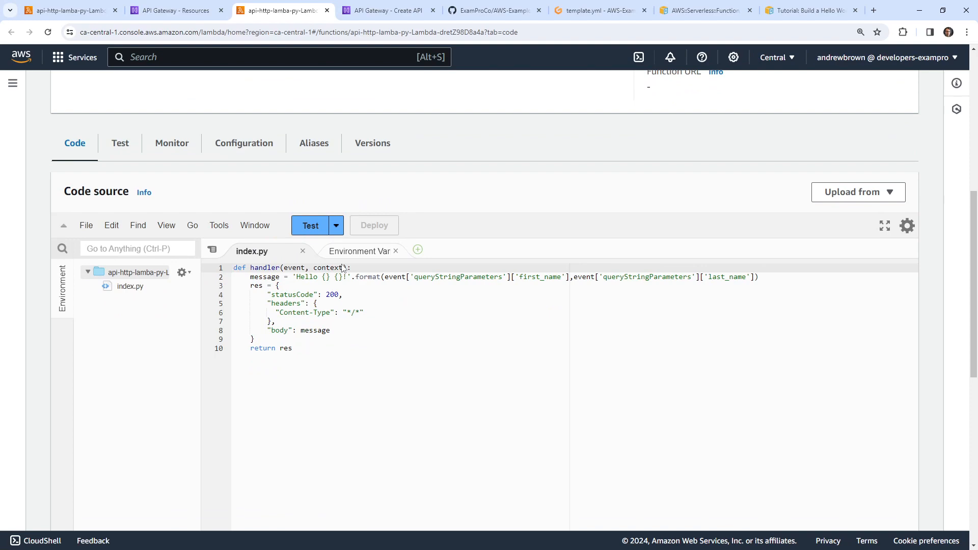
click(173, 11)
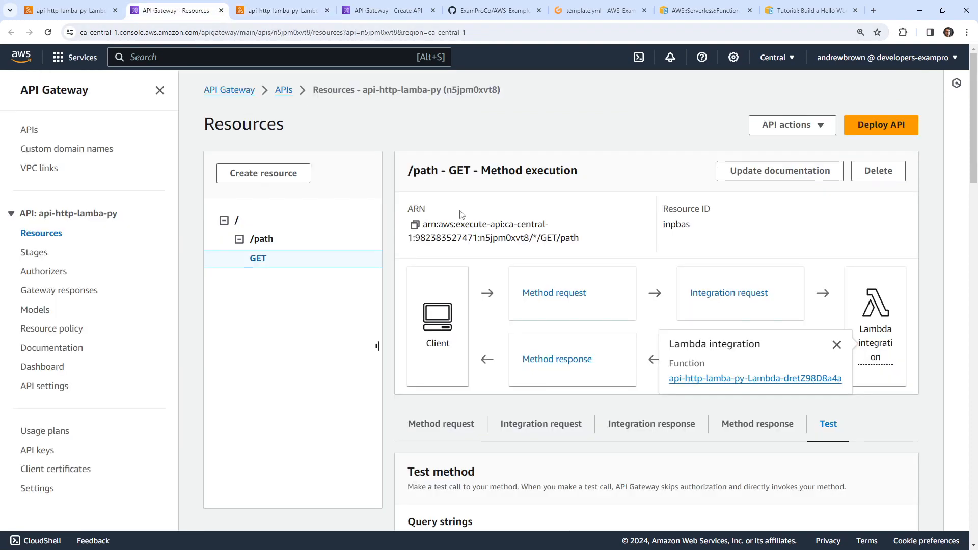
scroll(666, 347, down, 7)
scroll(664, 362, down, 5)
scroll(664, 363, up, 7)
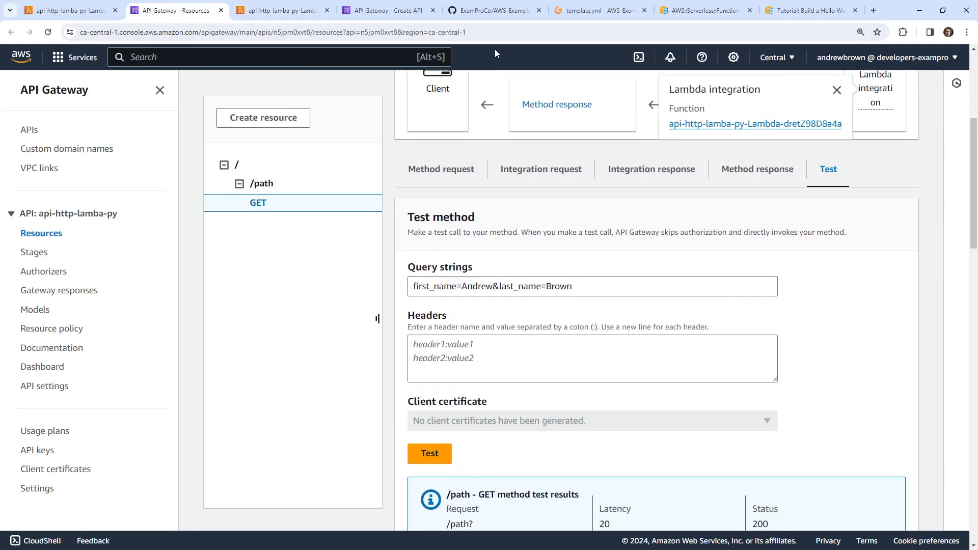
click(495, 37)
key(Return)
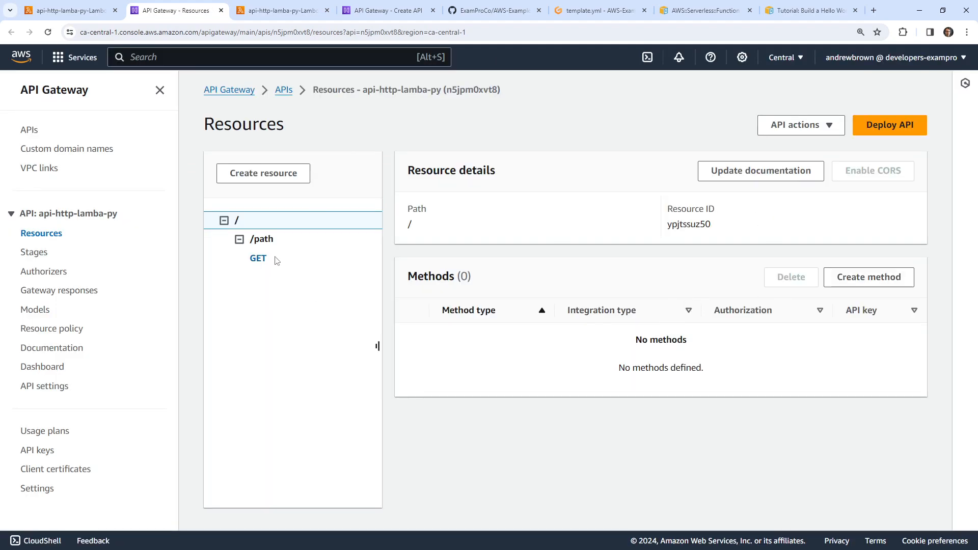
Test GET /path with first_name and last_name query strings
click(257, 259)
scroll(825, 337, down, 4)
click(827, 228)
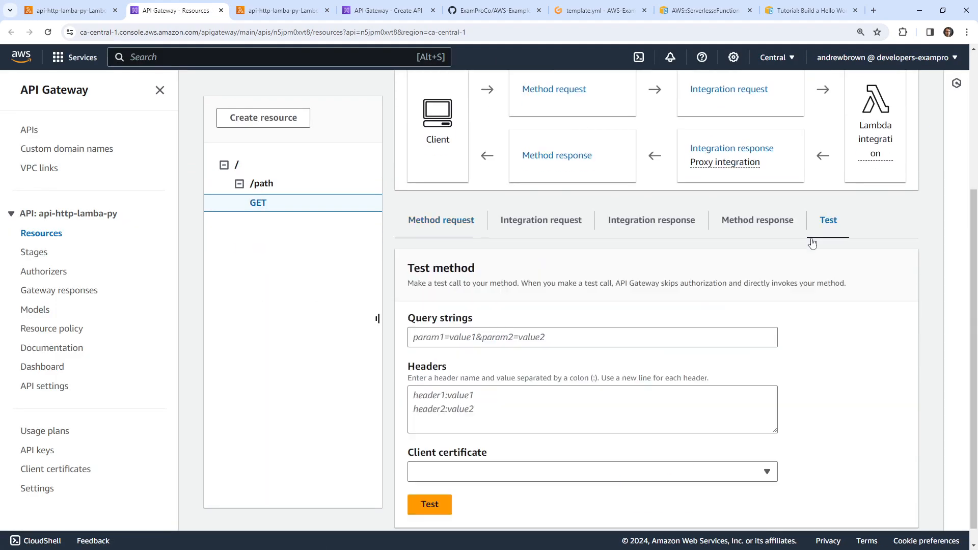
scroll(471, 350, down, 1)
click(503, 314)
text(fir)
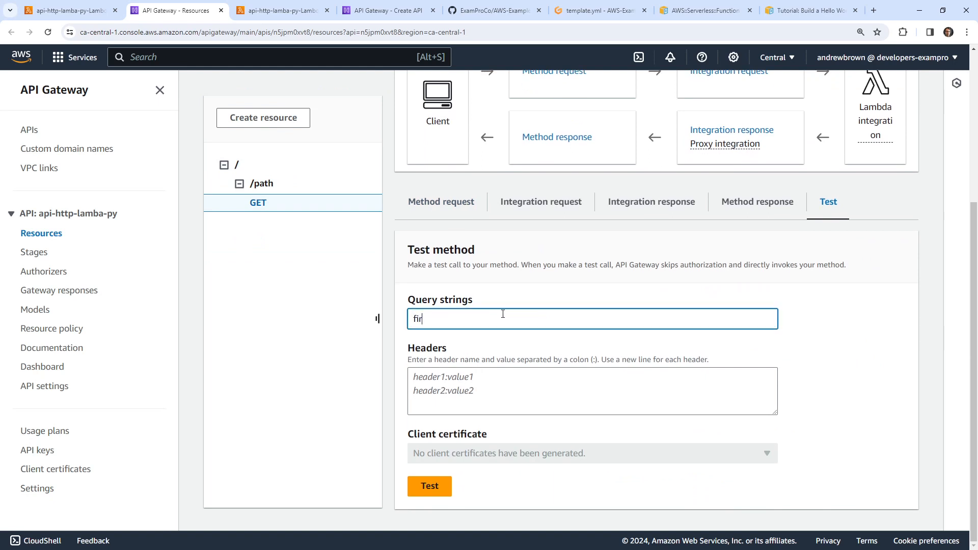
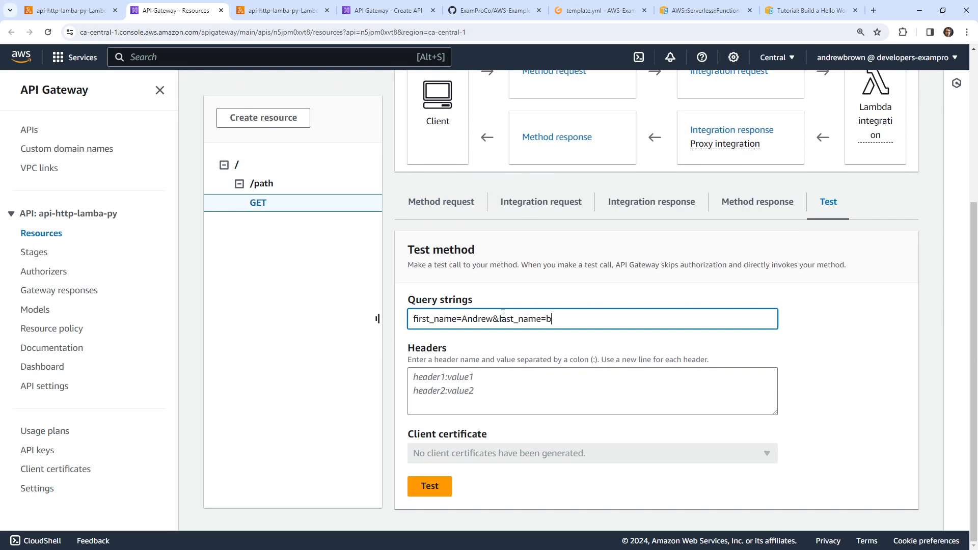
click(444, 484)
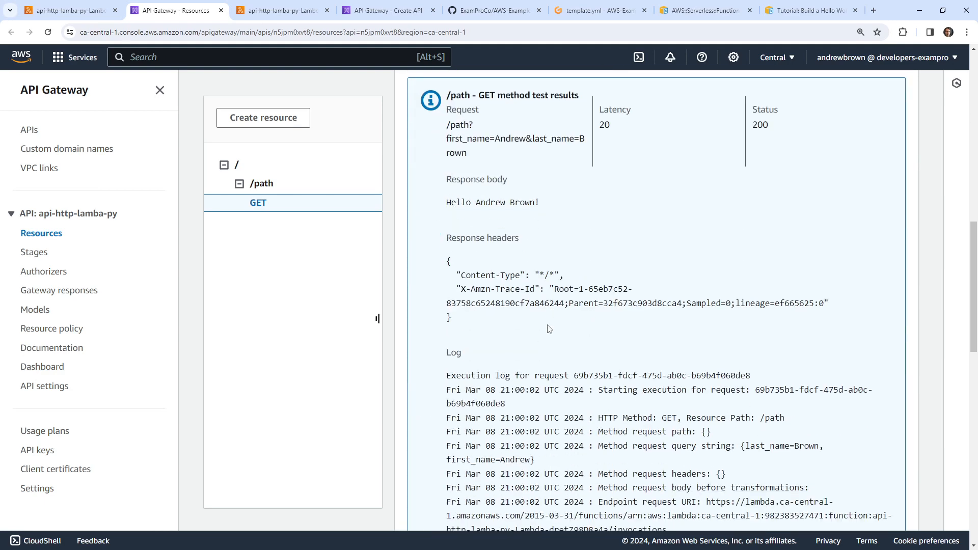
Review the test results, highlighting the response up to the greeting
scroll(549, 328, down, 10)
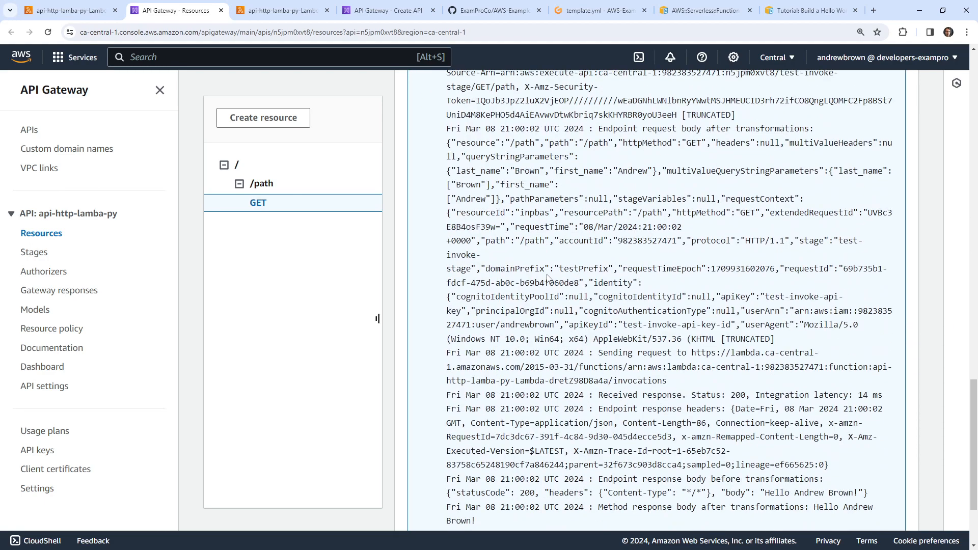
scroll(548, 277, down, 3)
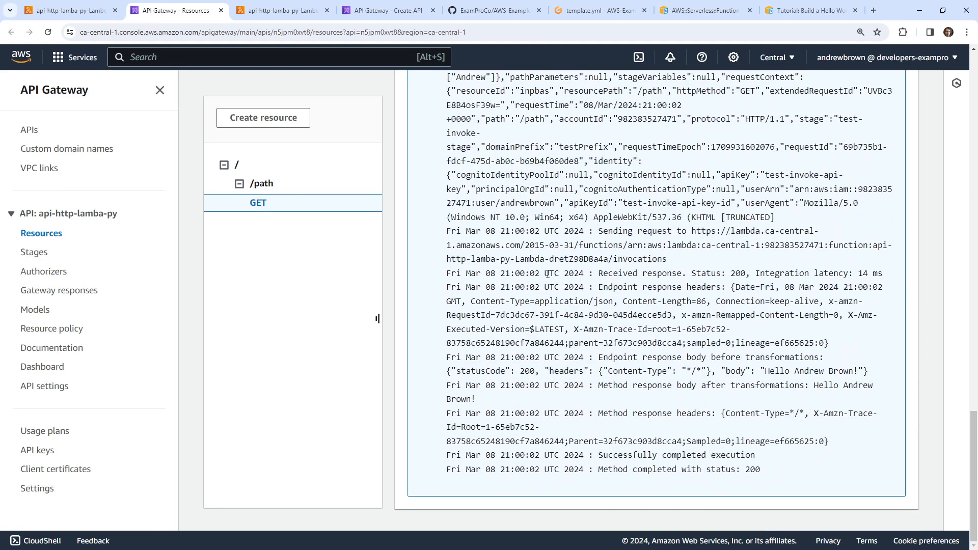
drag(490, 371, 448, 370)
scroll(714, 338, up, 12)
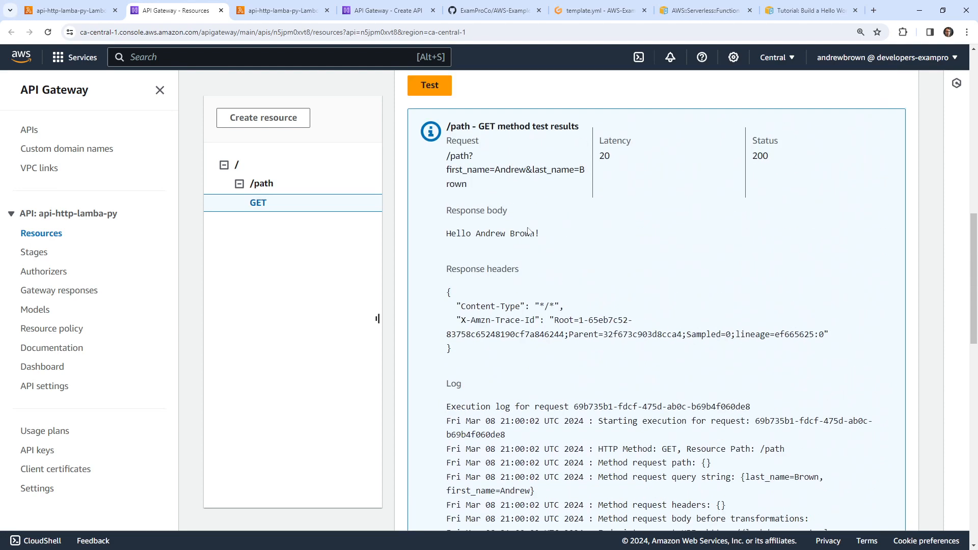
drag(439, 242, 583, 242)
click(595, 208)
drag(784, 156, 751, 136)
scroll(708, 256, up, 10)
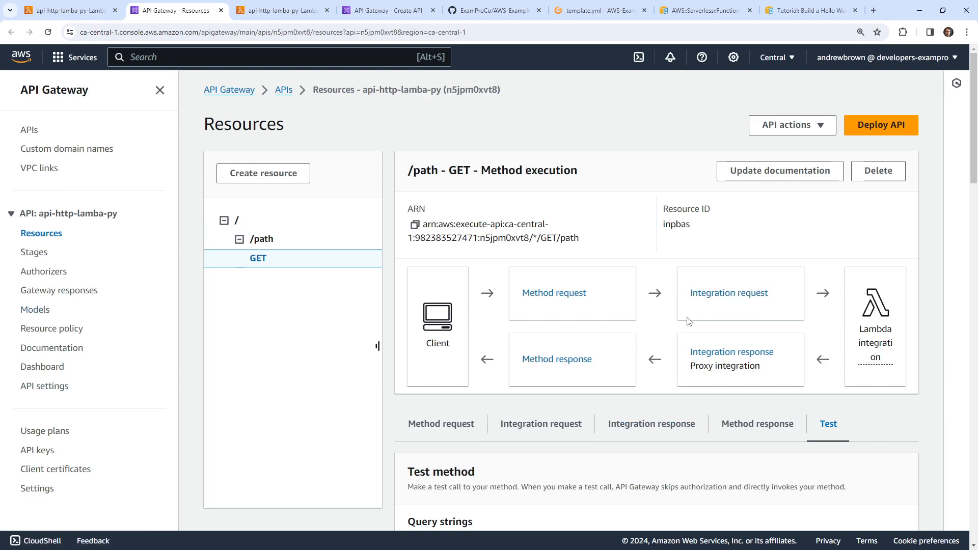
Reload the Lambda function page
click(85, 15)
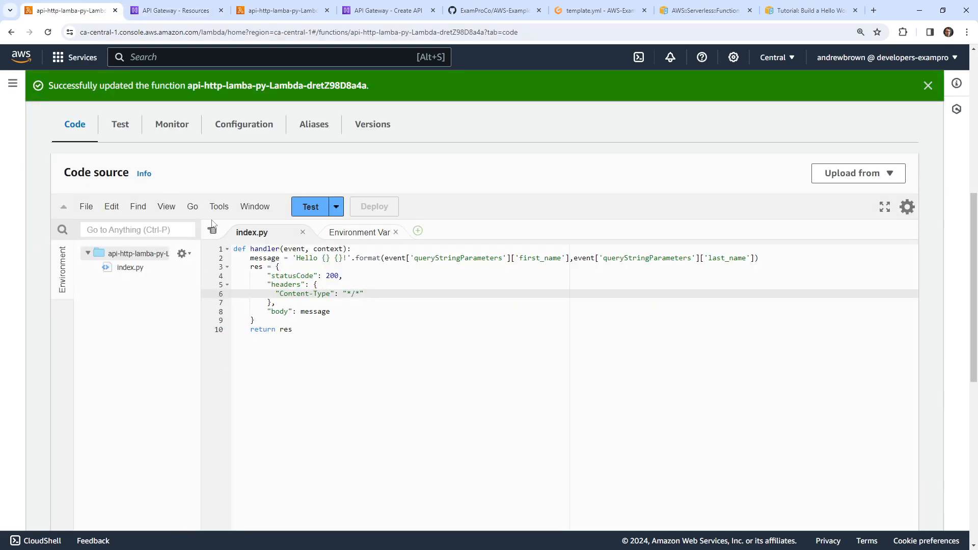
scroll(213, 224, up, 6)
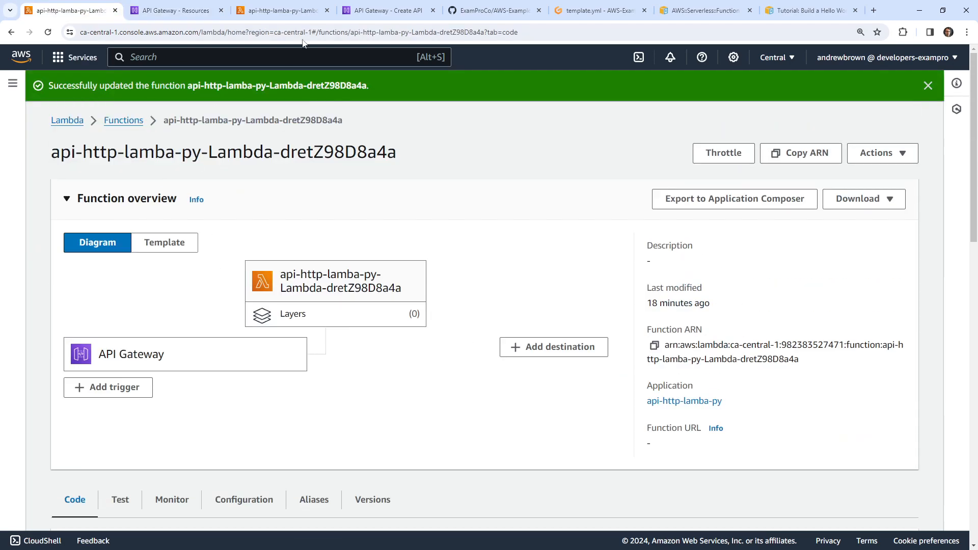
click(303, 38)
key(Return)
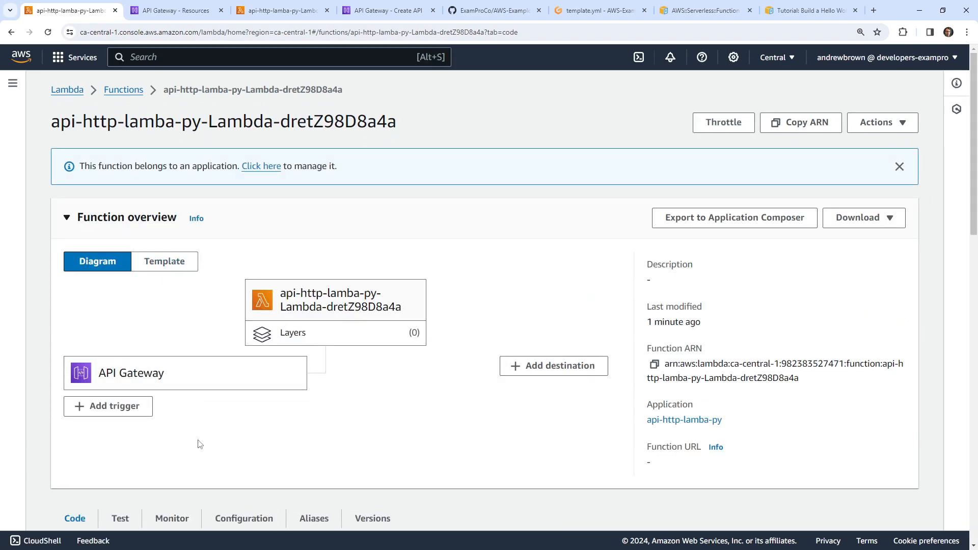
Look through the API Gateway, Lambda, Create API and AWS-Examples repository tabs
click(153, 11)
click(305, 12)
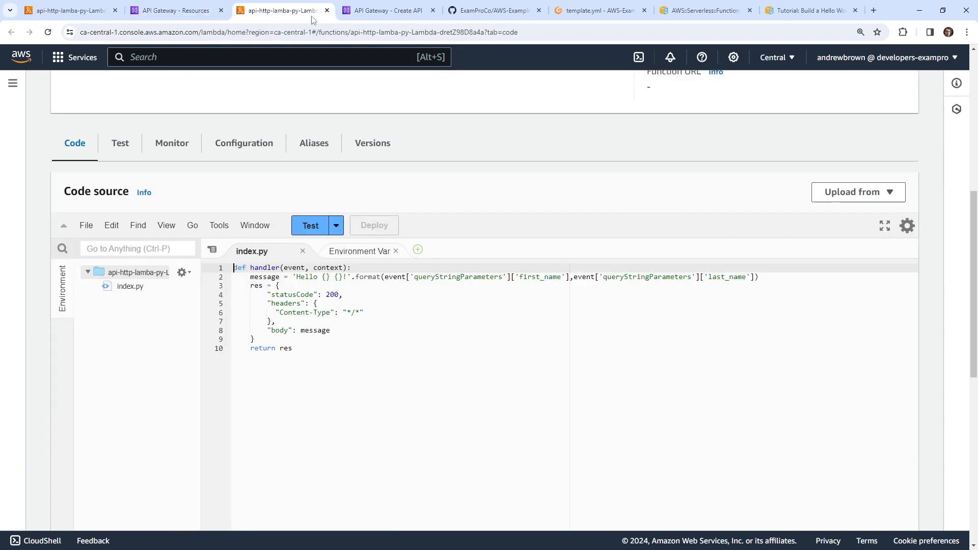
click(380, 17)
click(491, 11)
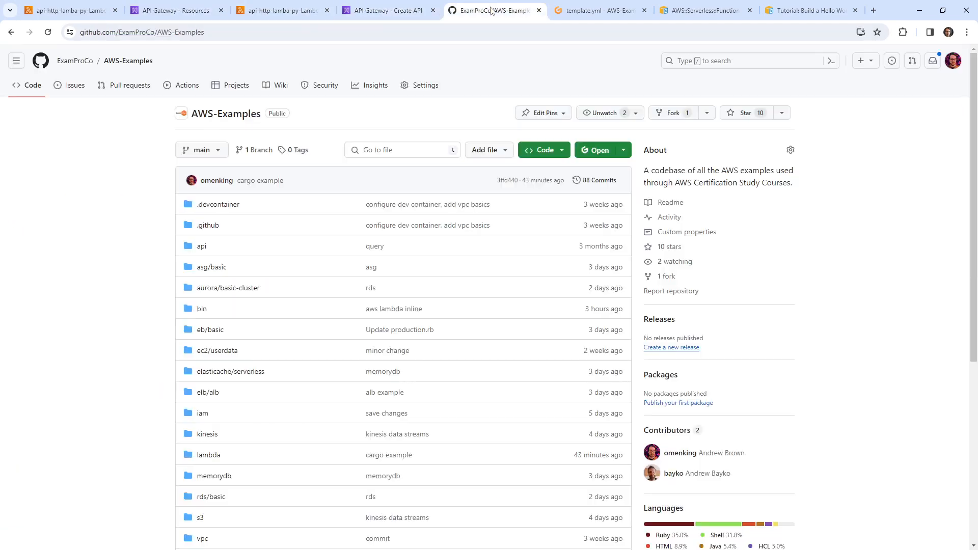
click(179, 10)
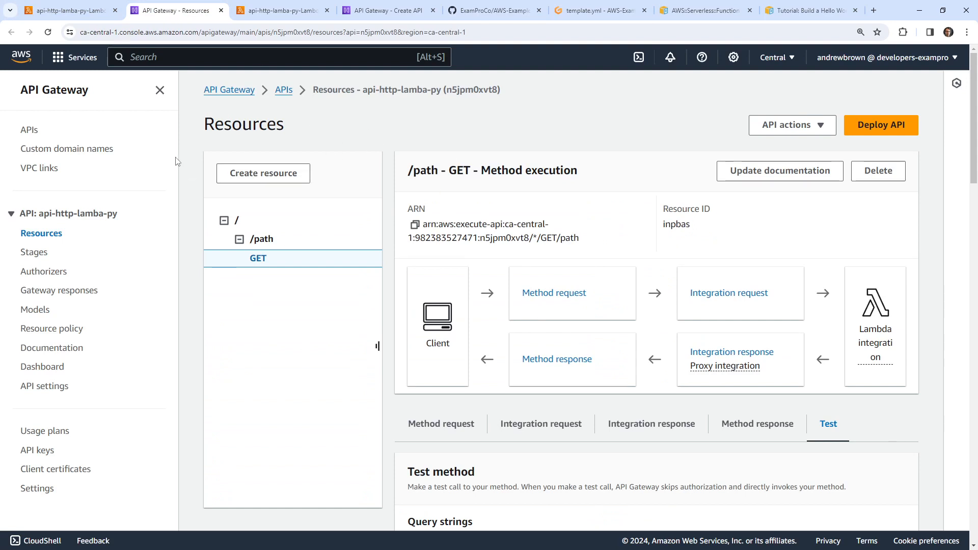
click(69, 10)
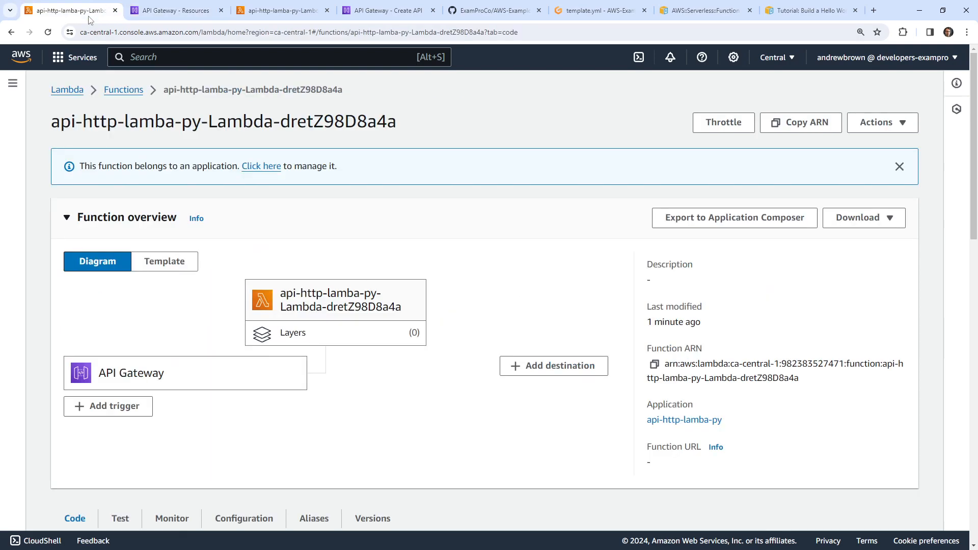
click(391, 12)
click(283, 11)
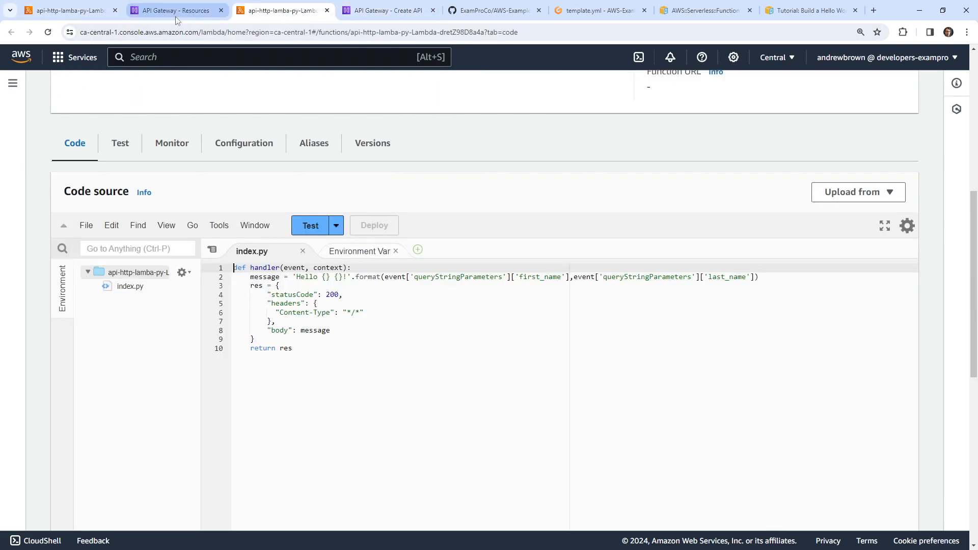
click(176, 11)
Search the console for 'cfn' and open CloudFormation
click(157, 60)
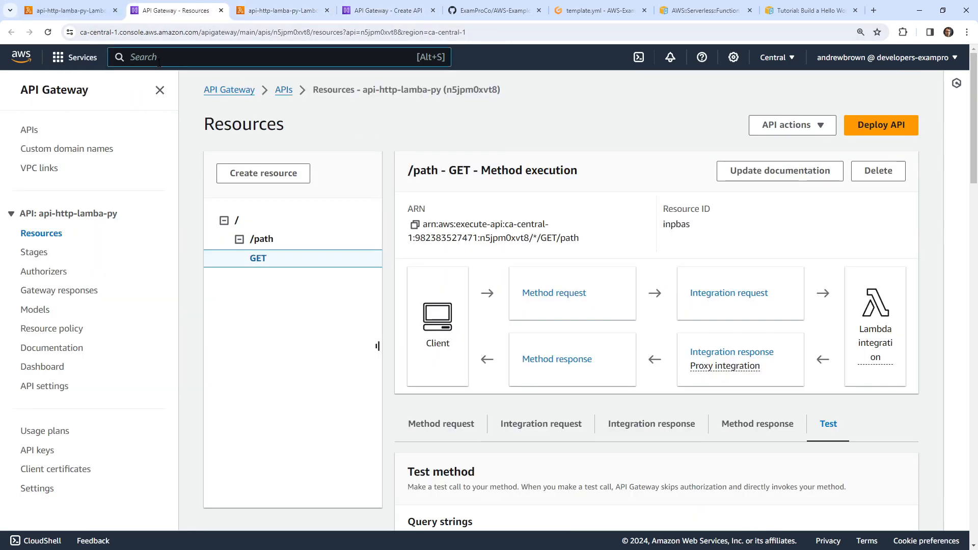
text(cfn)
click(371, 156)
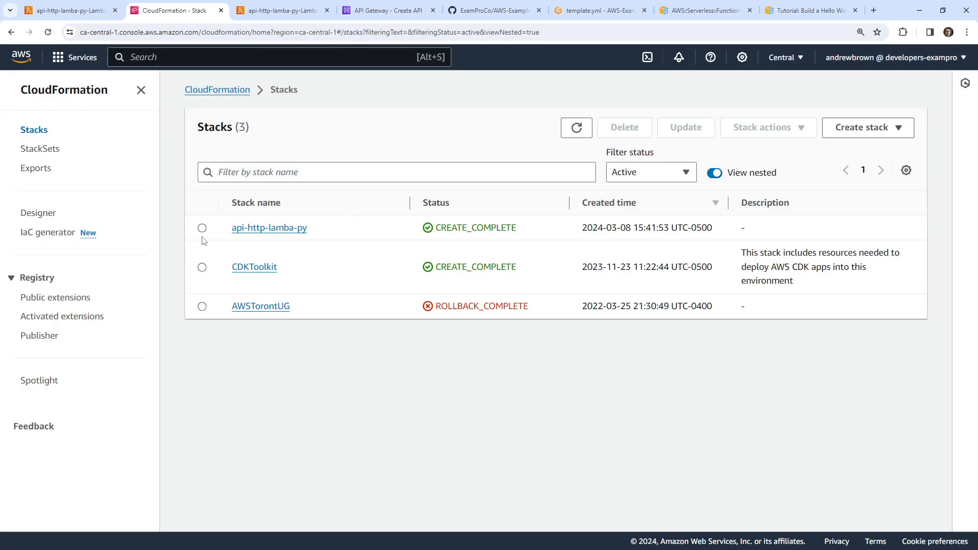
Delete the api-http-lamba-py CloudFormation stack
click(202, 228)
click(624, 128)
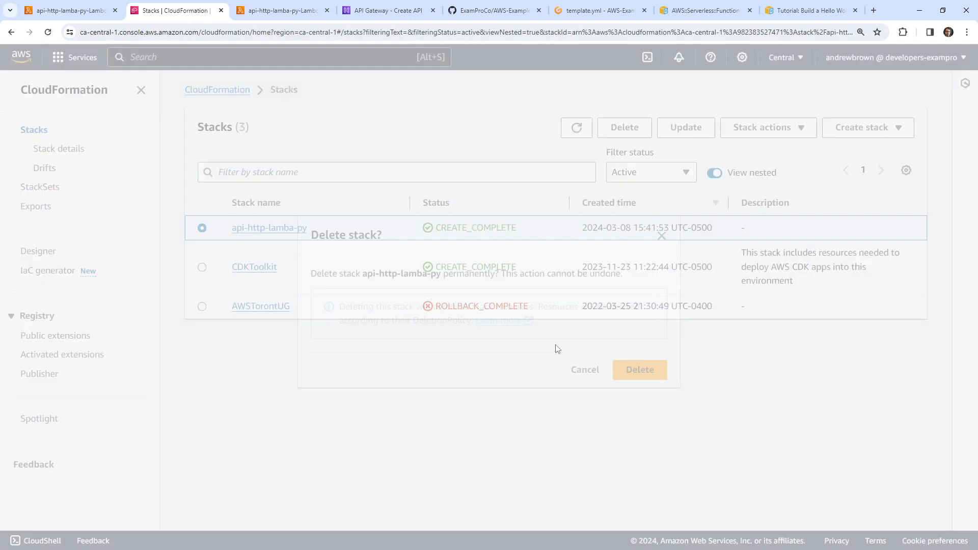
click(641, 366)
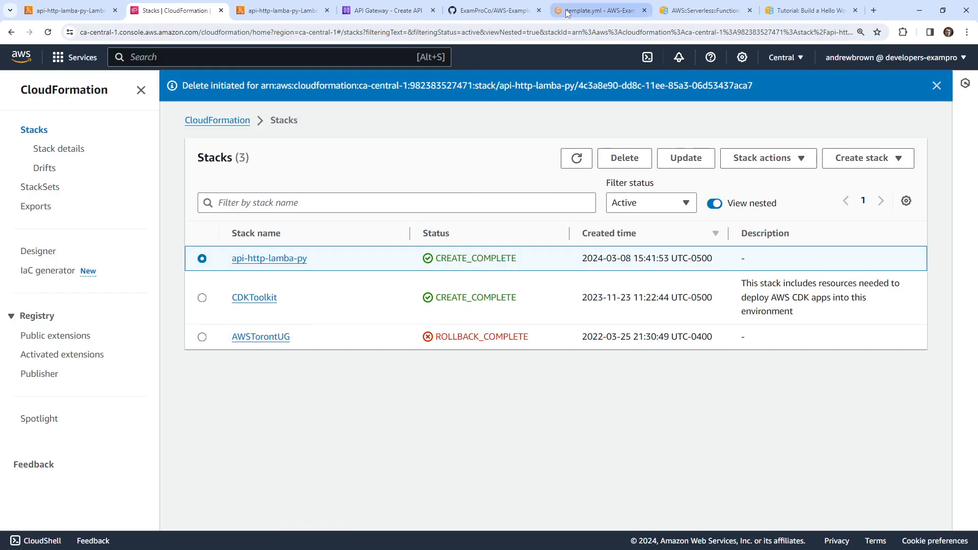
Cycle through the open tabs and settle on the template.yml editor
click(599, 10)
click(494, 11)
click(411, 16)
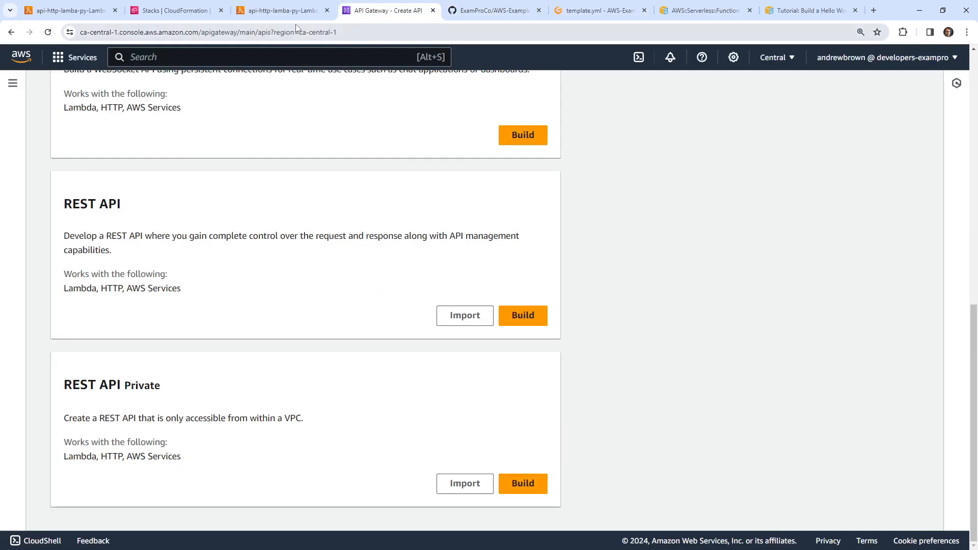
click(286, 11)
click(491, 10)
click(569, 11)
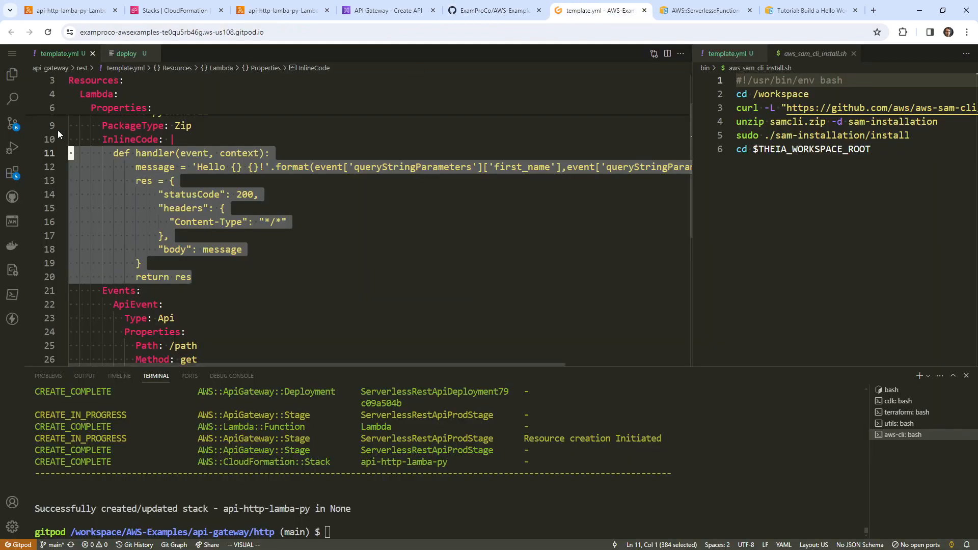
Stage all six changed files in Source Control and type 'rest' as the commit message
click(12, 123)
click(154, 106)
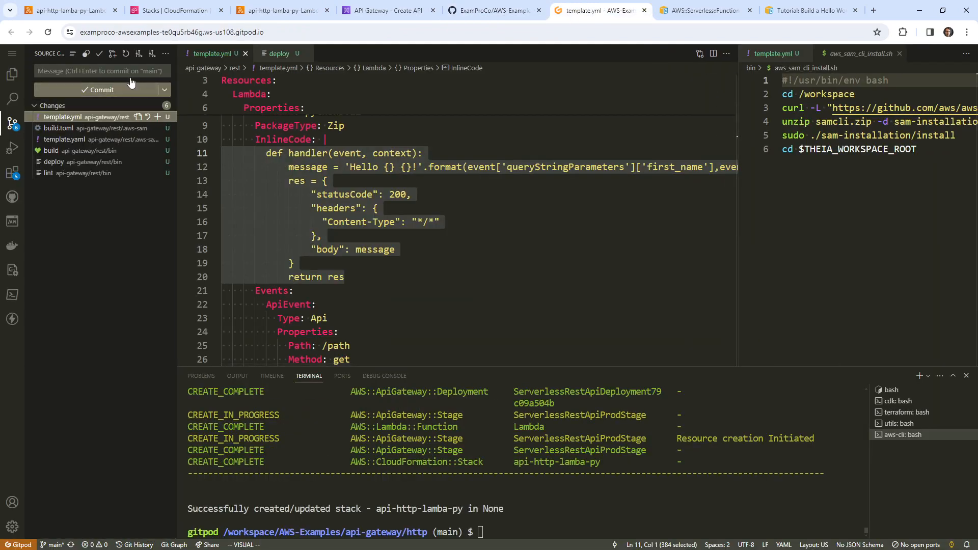
click(129, 72)
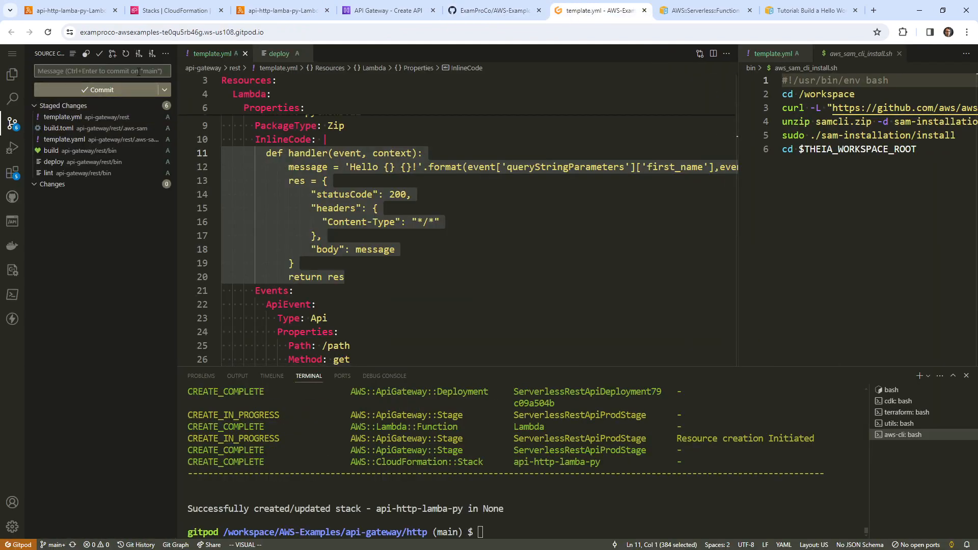
text(rest api)
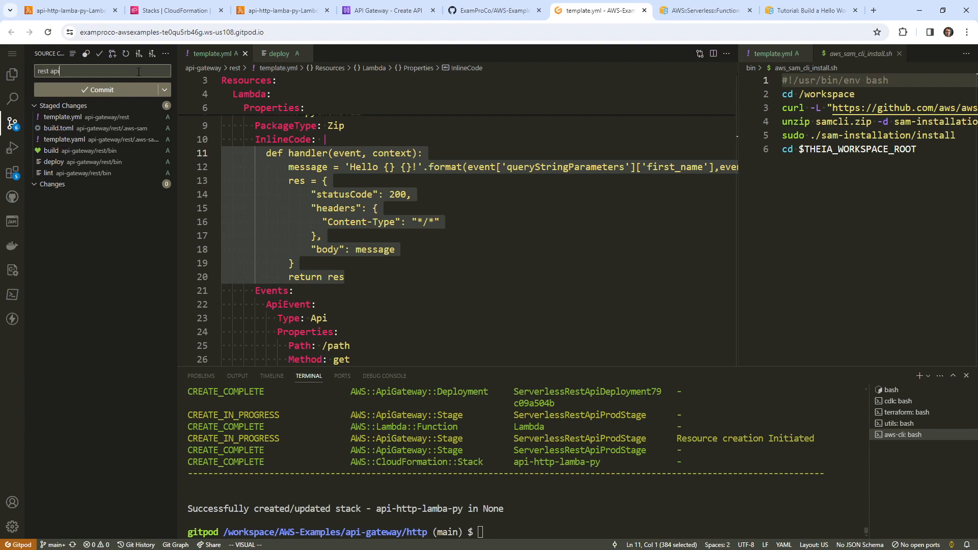